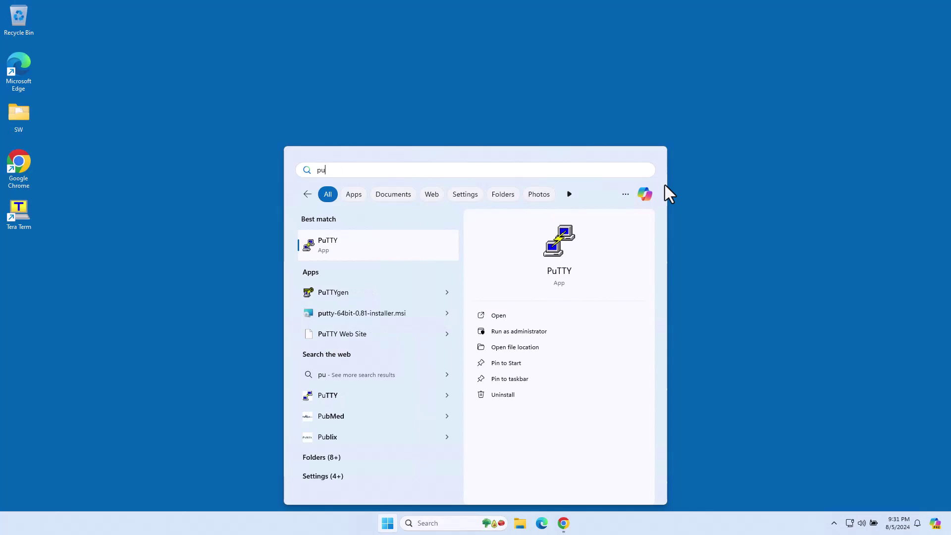
Launch PuTTY and open the serial session on COM3 at 9600 baud.
{"action": "key", "text": "Return"}
{"action": "left_click", "coordinate": [481, 288]}
{"action": "left_click", "coordinate": [485, 237]}
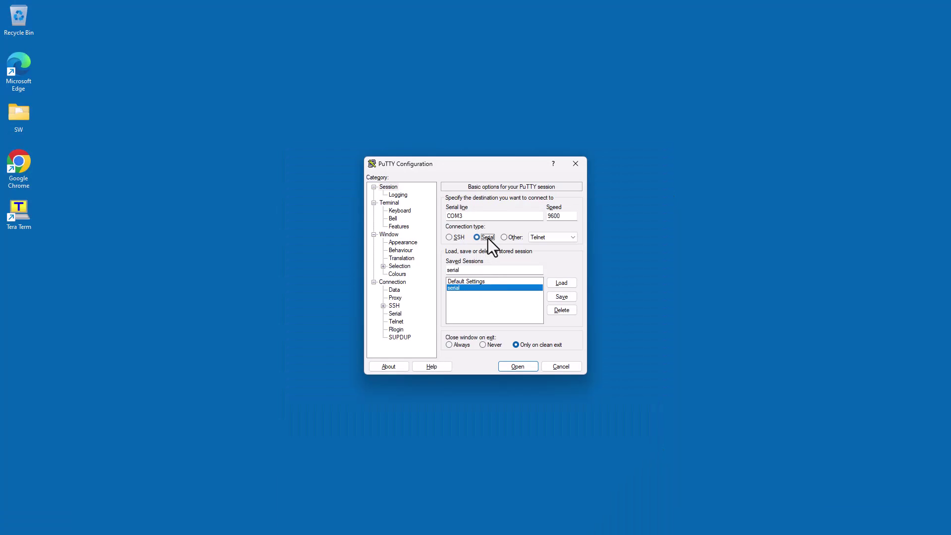
{"action": "key", "text": "Return"}
Log in at the FortiGate console prompt with the administrator username and password.
{"action": "type", "text": "admii"}
{"action": "key", "text": "BackSpace"}
{"action": "key", "text": "BackSpace"}
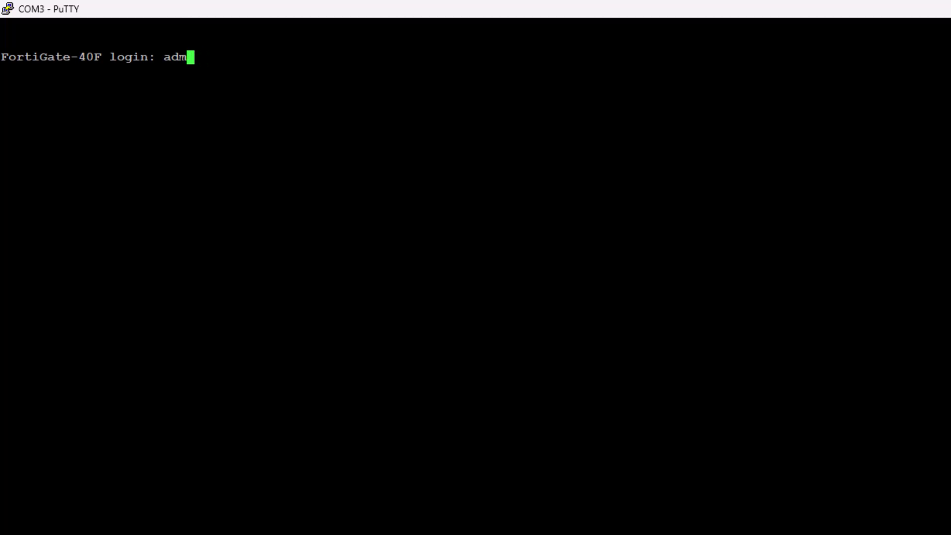
{"action": "type", "text": "in"}
{"action": "key", "text": "Return"}
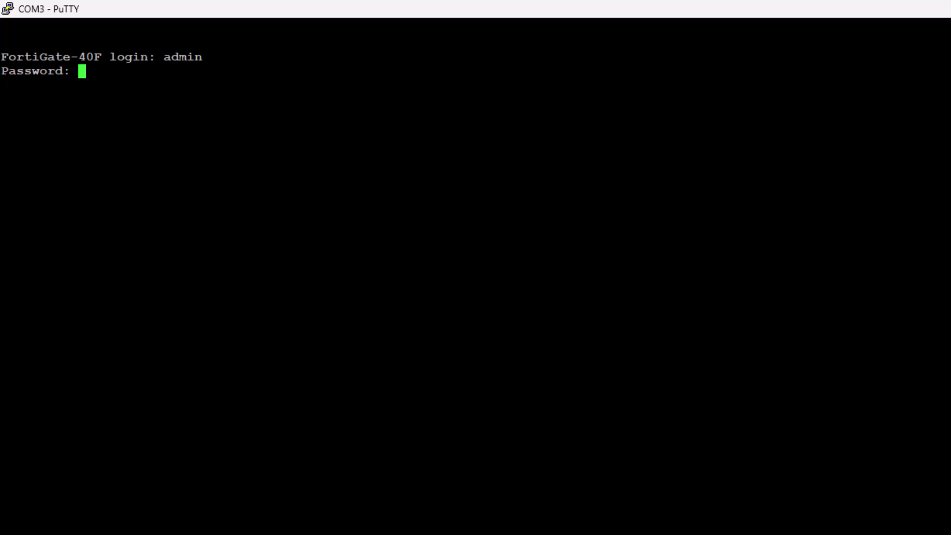
{"action": "key", "text": "Return"}
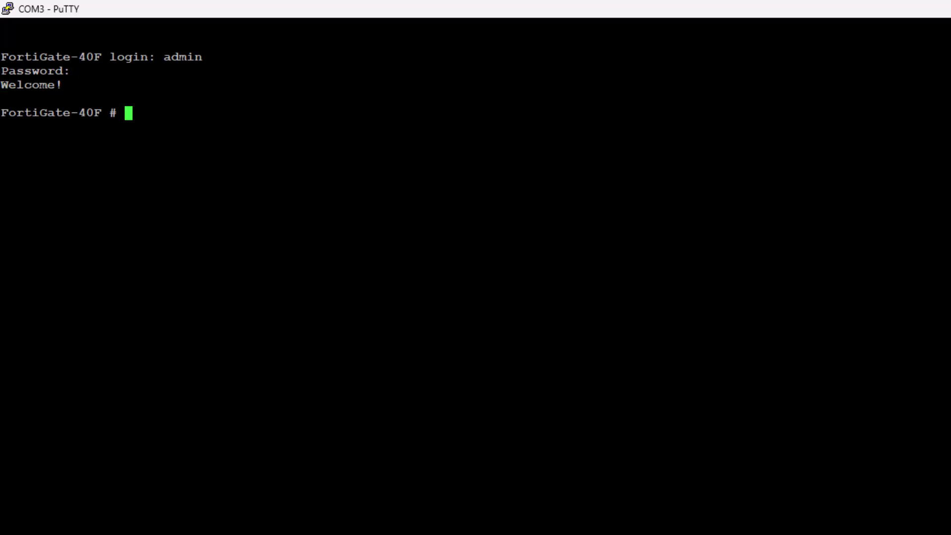
{"action": "key", "text": "Return"}
{"action": "key", "text": "Return"}
{"action": "key", "text": "Return"}
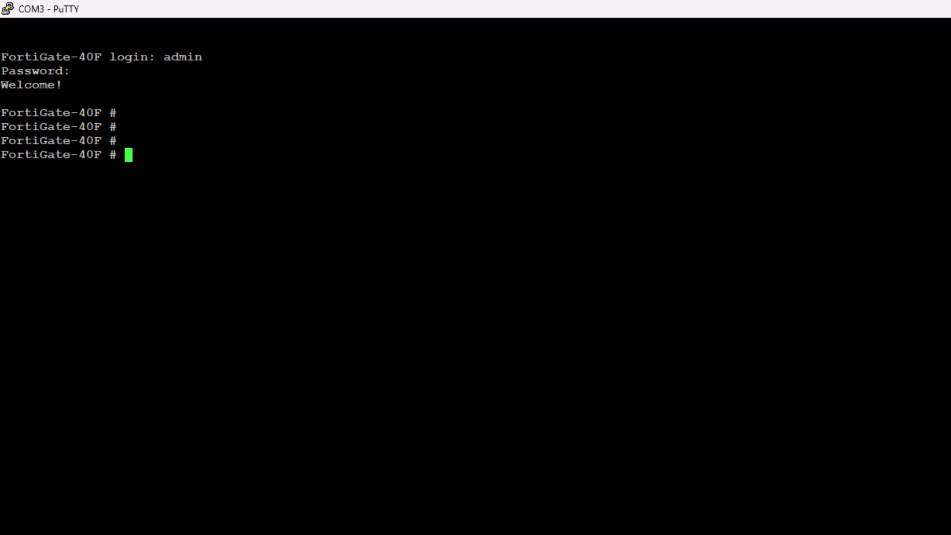
Under config system global, set the hostname to fg40F and end to save it.
{"action": "type", "text": "conf sys go"}
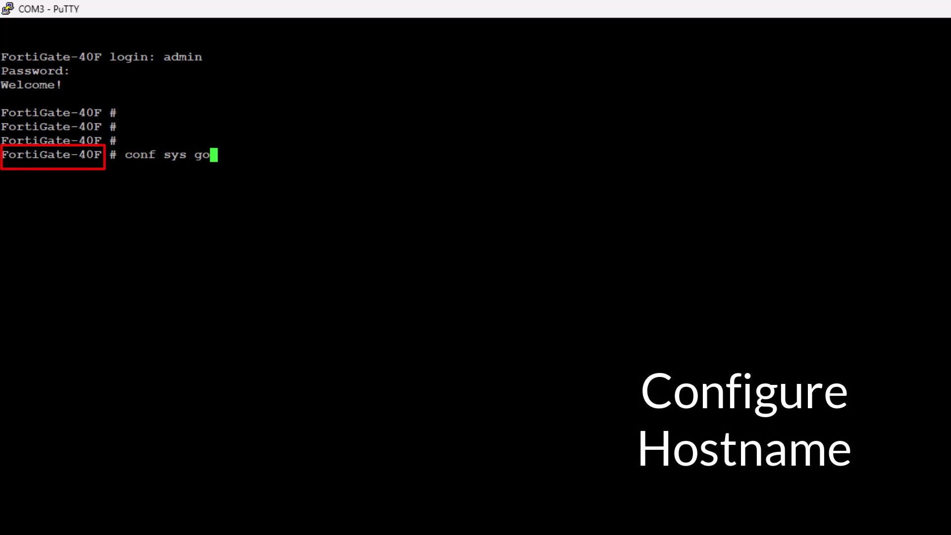
{"action": "key", "text": "BackSpace"}
{"action": "key", "text": "BackSpace"}
{"action": "key", "text": "BackSpace"}
{"action": "type", "text": "tem "}
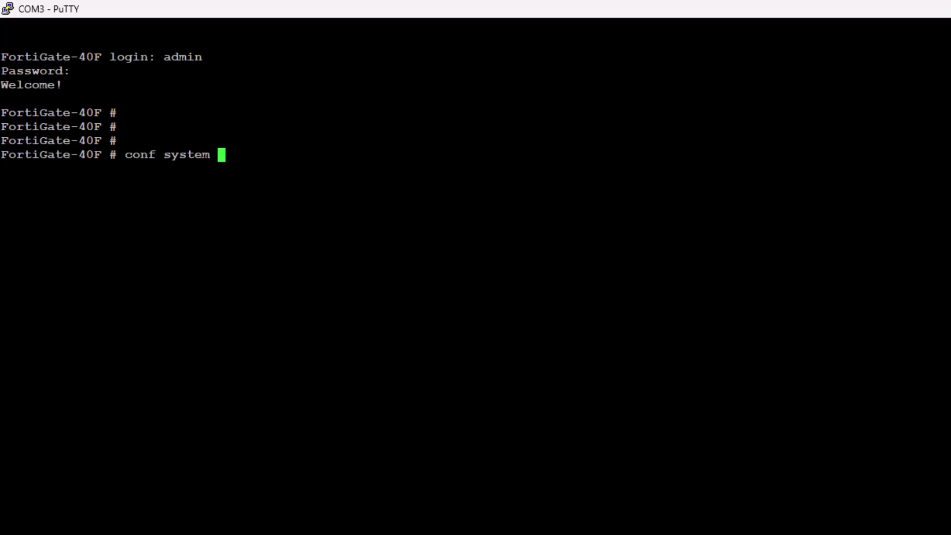
{"action": "type", "text": "global"}
{"action": "key", "text": "Return"}
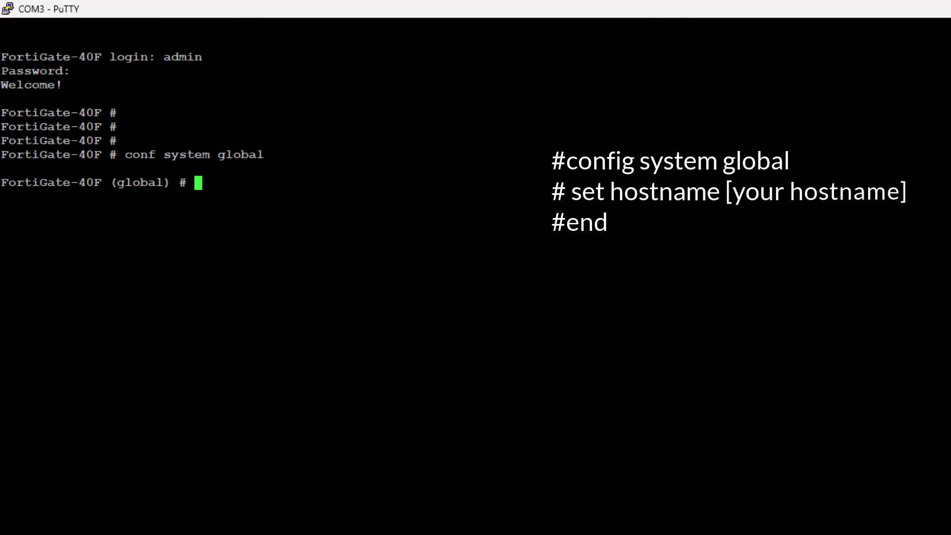
{"action": "type", "text": "set ho"}
{"action": "key", "text": "Tab"}
{"action": "key", "text": "Tab"}
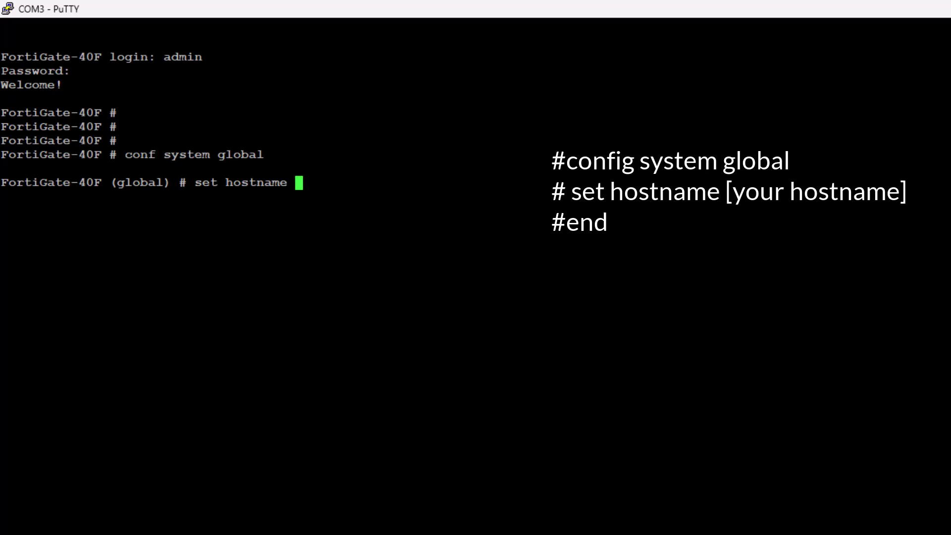
{"action": "type", "text": "fg40F"}
{"action": "key", "text": "Return"}
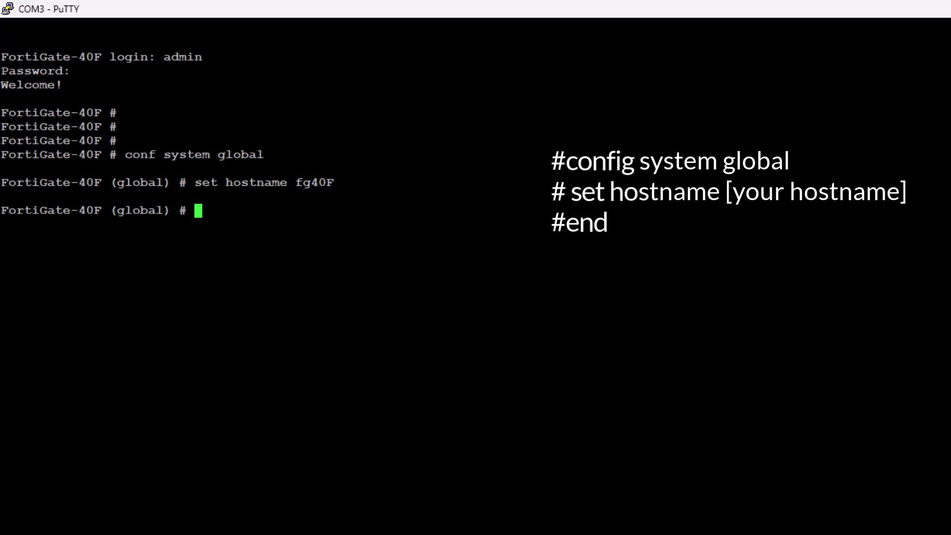
{"action": "type", "text": "end"}
{"action": "key", "text": "Return"}
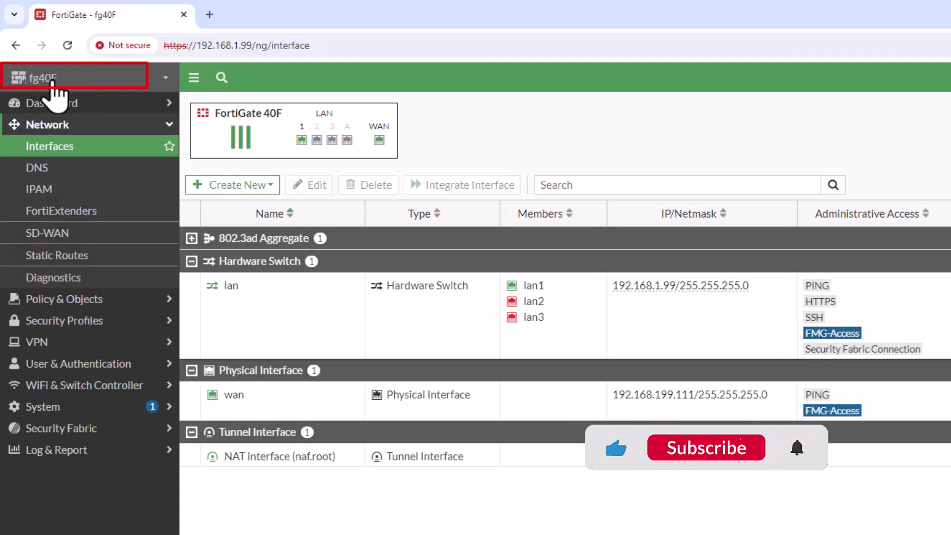
{"action": "left_click", "coordinate": [56, 81]}
{"action": "left_click", "coordinate": [584, 243]}
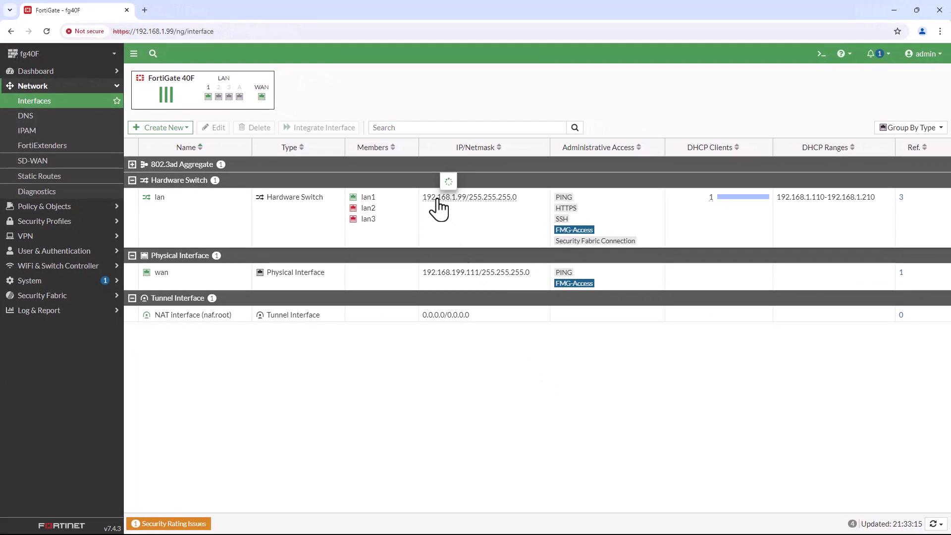
Back in the console, enter config system interface and start editing the lan interface.
{"action": "left_click", "coordinate": [892, 10]}
{"action": "key", "text": "Return"}
{"action": "key", "text": "Return"}
{"action": "type", "text": "conf s"}
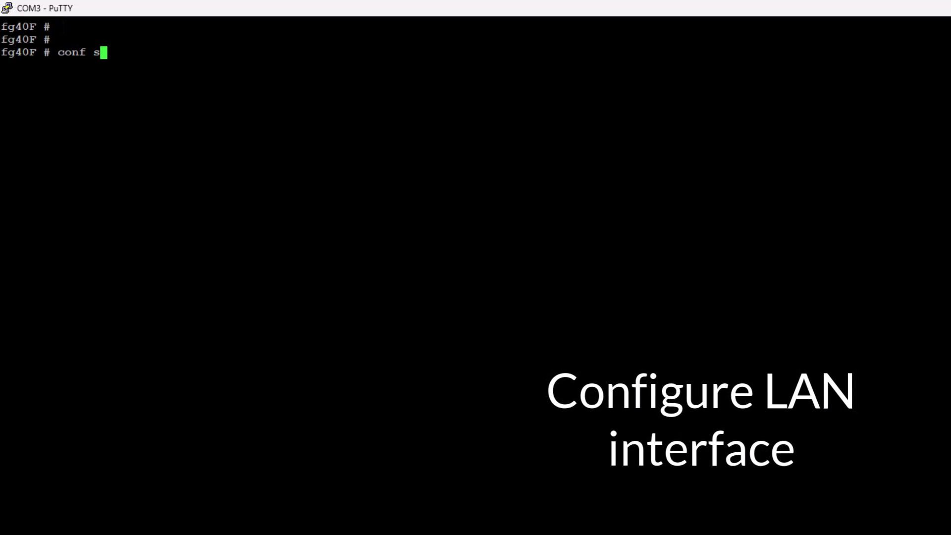
{"action": "type", "text": "ystem nter"}
{"action": "key", "text": "BackSpace"}
{"action": "key", "text": "BackSpace"}
{"action": "key", "text": "BackSpace"}
{"action": "key", "text": "BackSpace"}
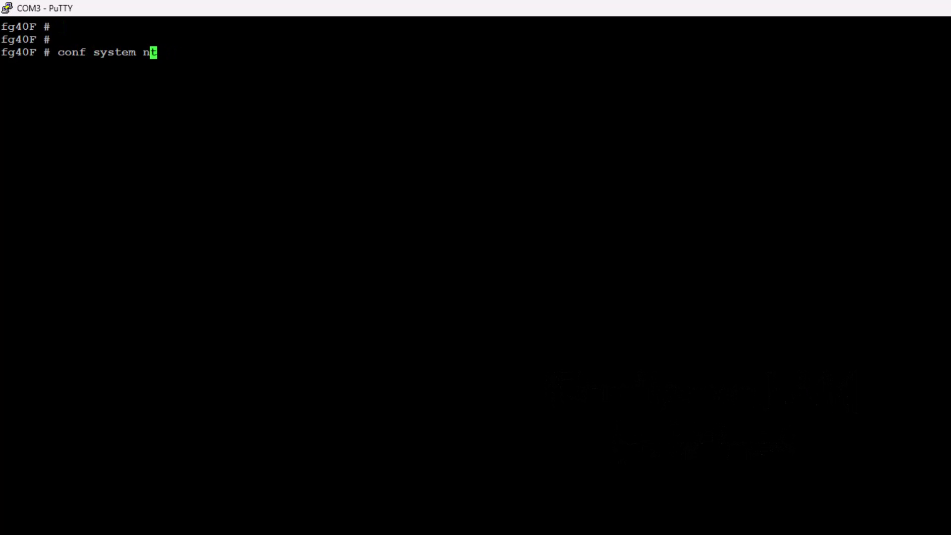
{"action": "type", "text": "inte"}
{"action": "key", "text": "Tab"}
{"action": "key", "text": "Return"}
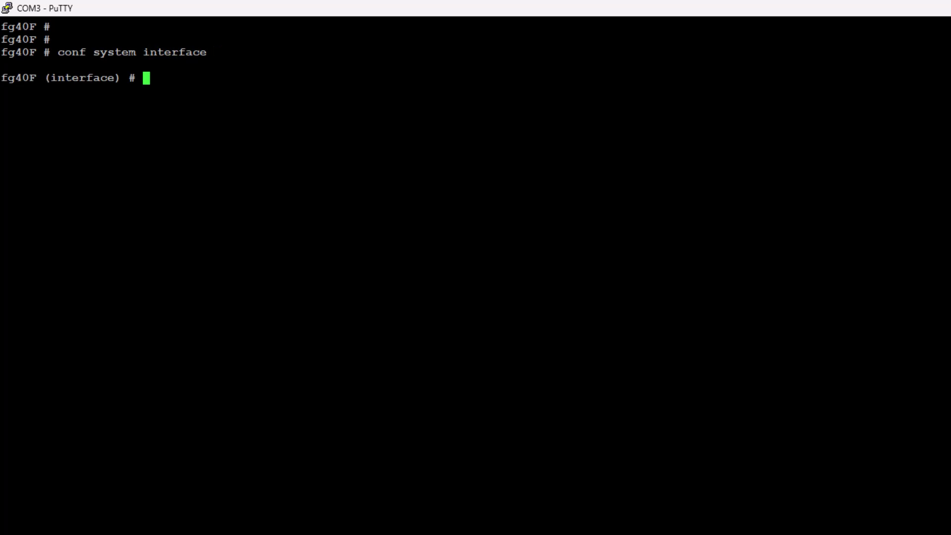
{"action": "type", "text": "edit in"}
{"action": "key", "text": "BackSpace"}
{"action": "key", "text": "BackSpace"}
{"action": "key", "text": "Tab"}
{"action": "key", "text": "Tab"}
{"action": "key", "text": "Tab"}
{"action": "key", "text": "Tab"}
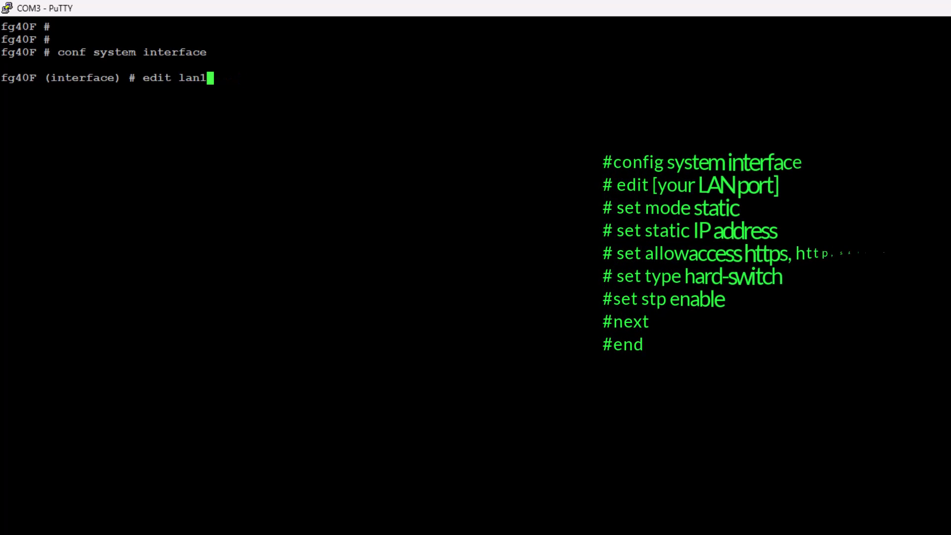
{"action": "key", "text": "Return"}
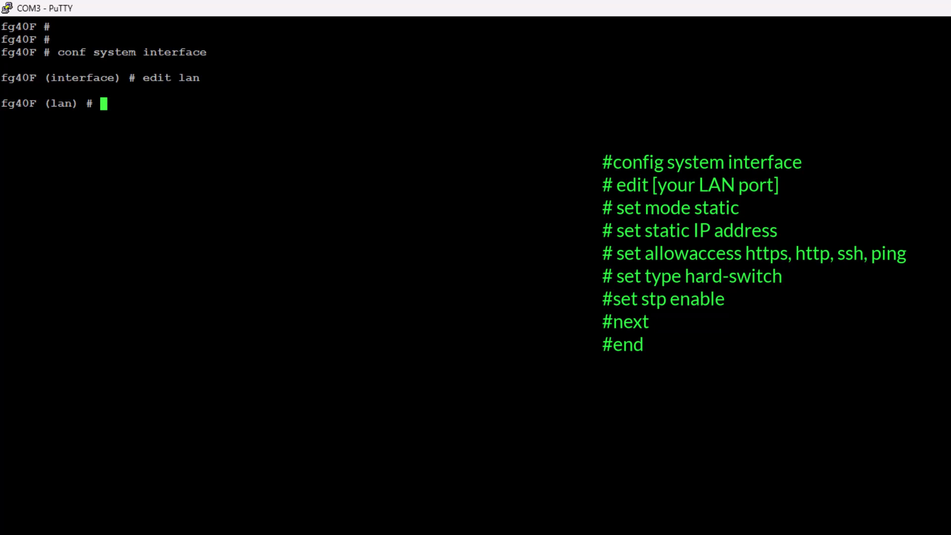
Give lan static IP 192.168.228.254/24 with ping, HTTPS, SSH, HTTP, Telnet and SNMP access.
{"action": "type", "text": "set mode static"}
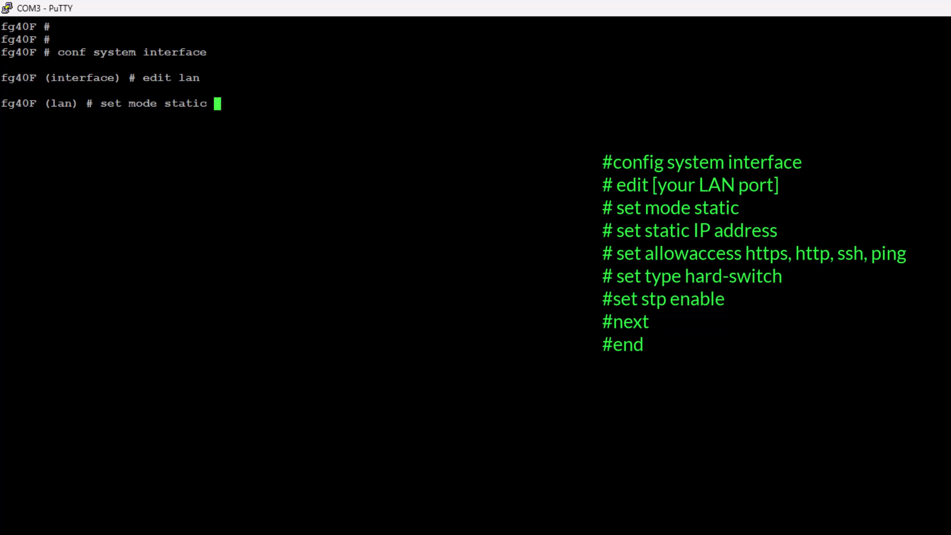
{"action": "key", "text": "Return"}
{"action": "type", "text": "set ip"}
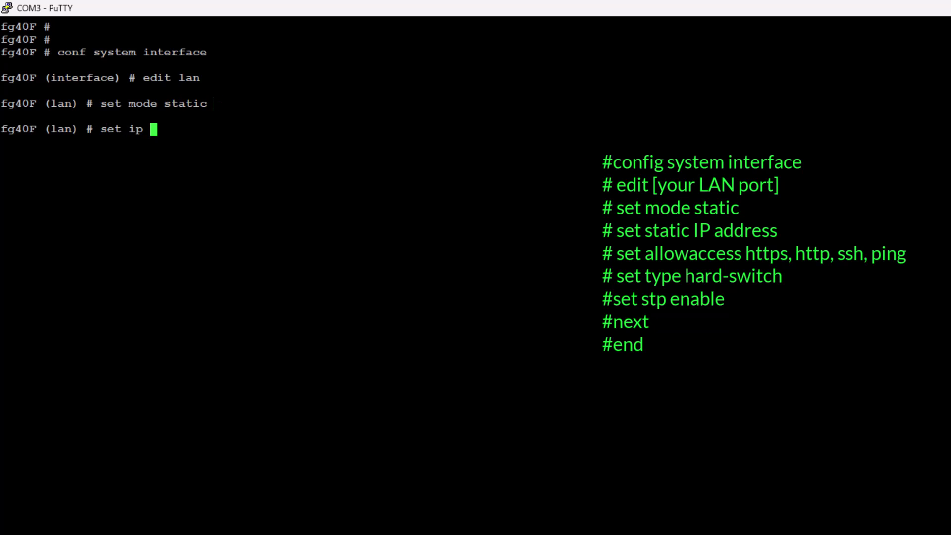
{"action": "type", "text": " 192.168.228."}
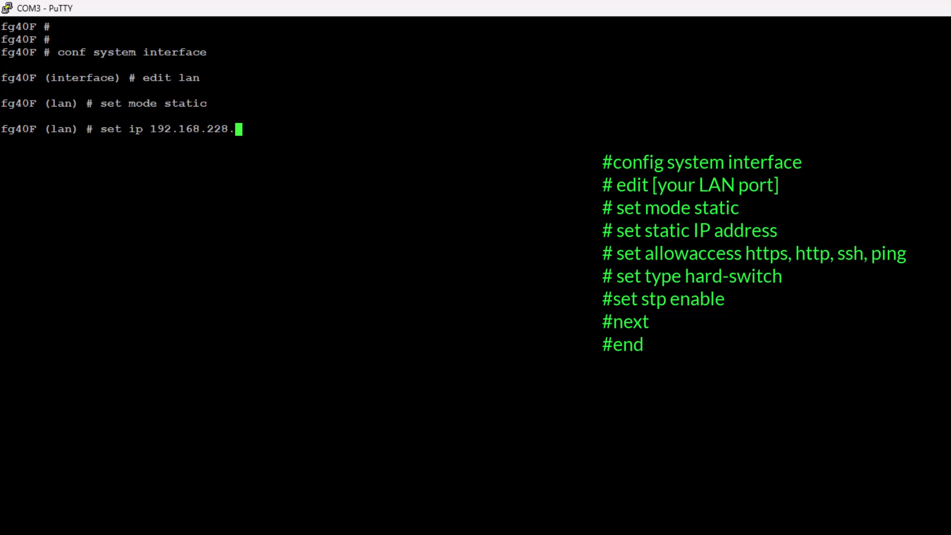
{"action": "type", "text": "254/24"}
{"action": "key", "text": "Return"}
{"action": "type", "text": "set "}
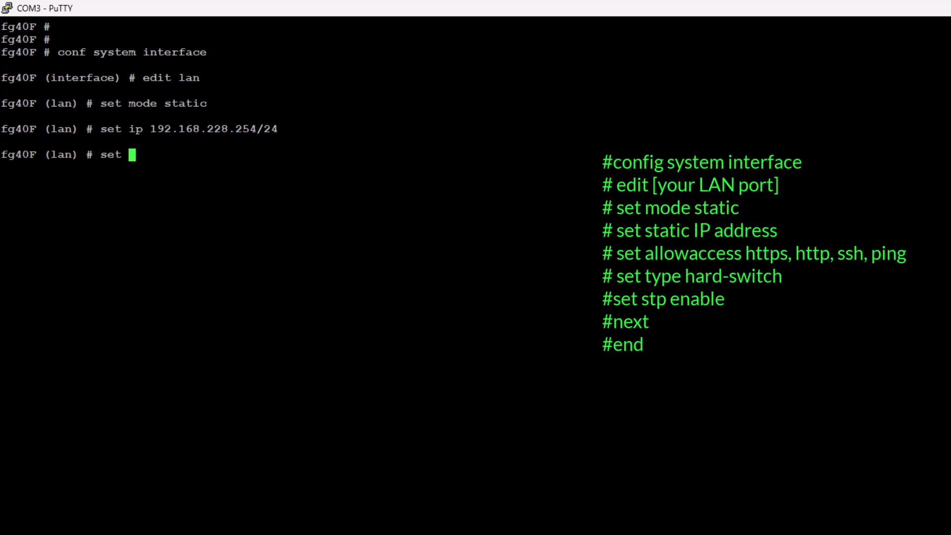
{"action": "type", "text": "allowaccess ping ht"}
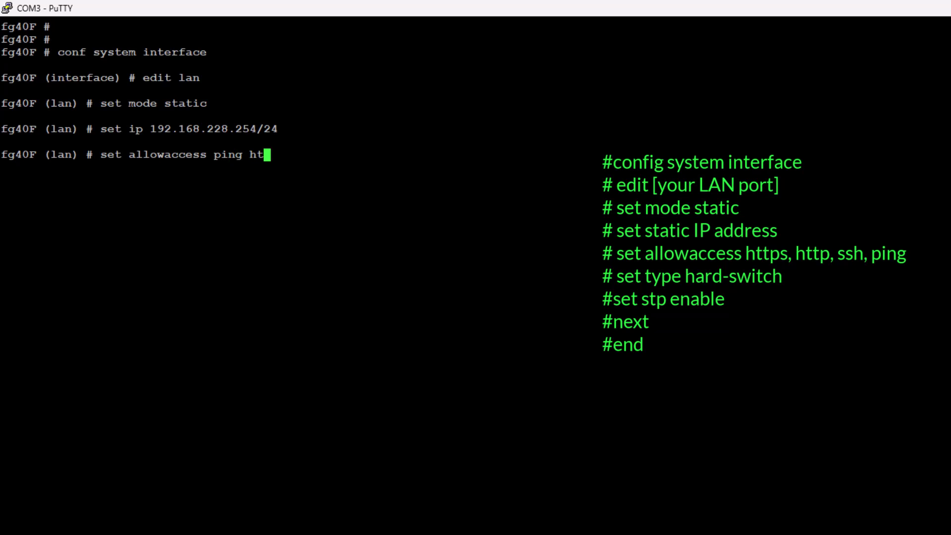
{"action": "type", "text": "tps ssh http telnet "}
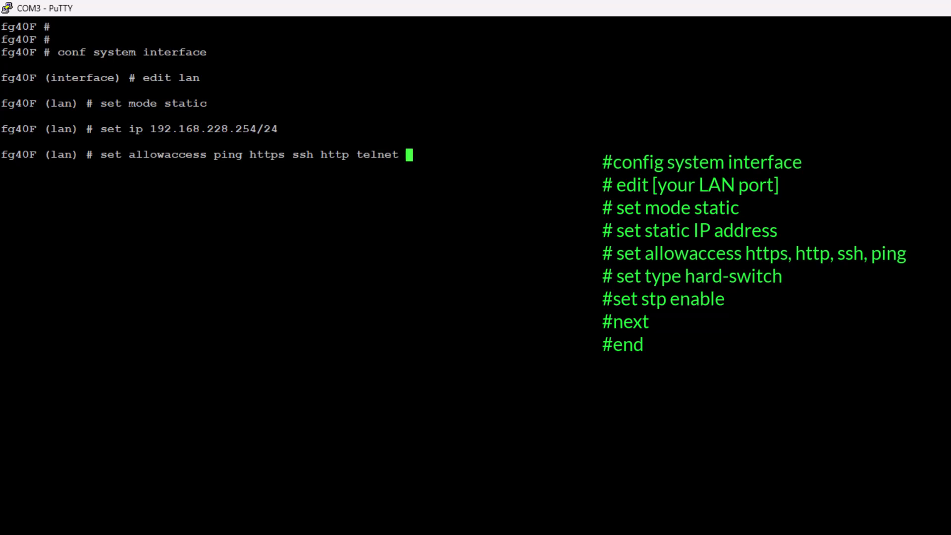
{"action": "type", "text": "snmp"}
{"action": "key", "text": "Return"}
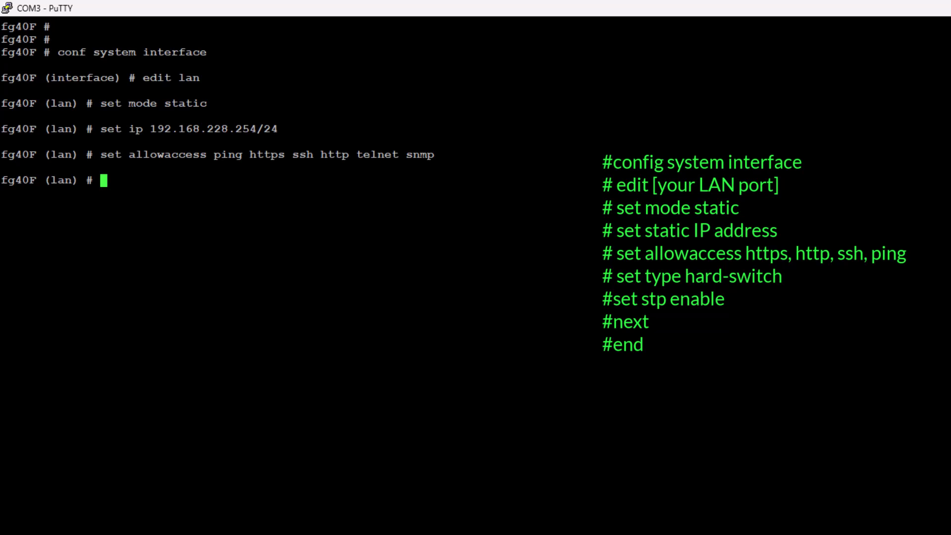
Make lan a hard-switch with STP enabled, then commit and exit interface configuration.
{"action": "type", "text": "set type hard-switch"}
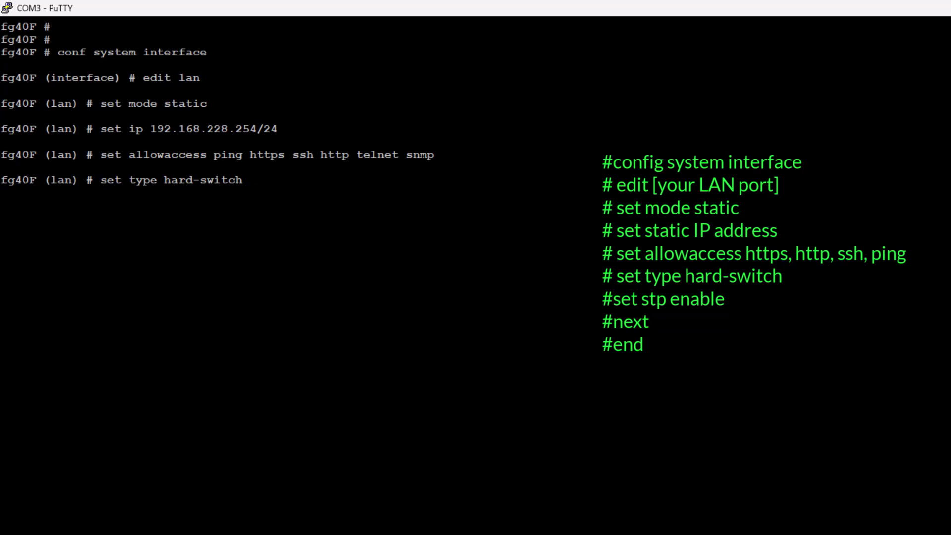
{"action": "key", "text": "Return"}
{"action": "type", "text": "set stpforward e"}
{"action": "key", "text": "BackSpace"}
{"action": "key", "text": "BackSpace"}
{"action": "key", "text": "BackSpace"}
{"action": "key", "text": "BackSpace"}
{"action": "key", "text": "BackSpace"}
{"action": "key", "text": "BackSpace"}
{"action": "key", "text": "BackSpace"}
{"action": "key", "text": "BackSpace"}
{"action": "key", "text": "BackSpace"}
{"action": "type", "text": "enable"}
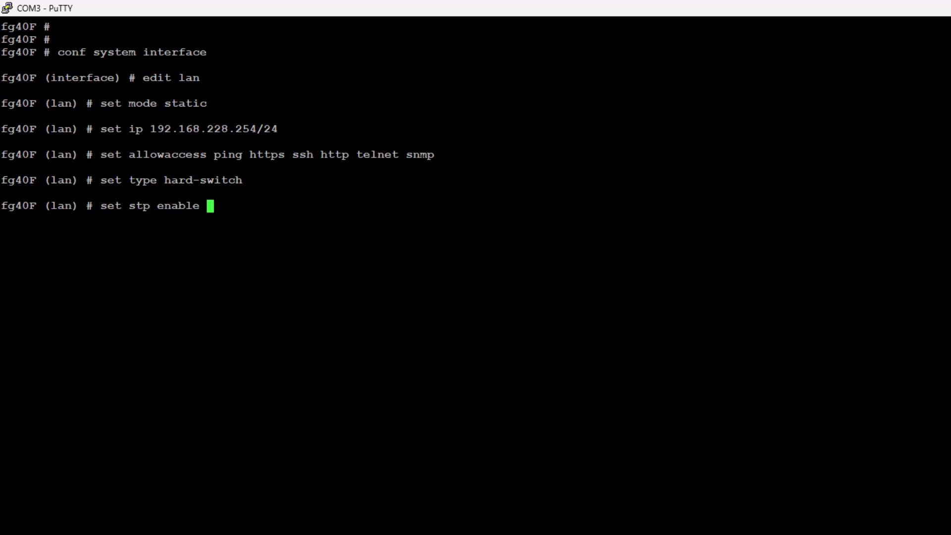
{"action": "key", "text": "Return"}
{"action": "type", "text": "next"}
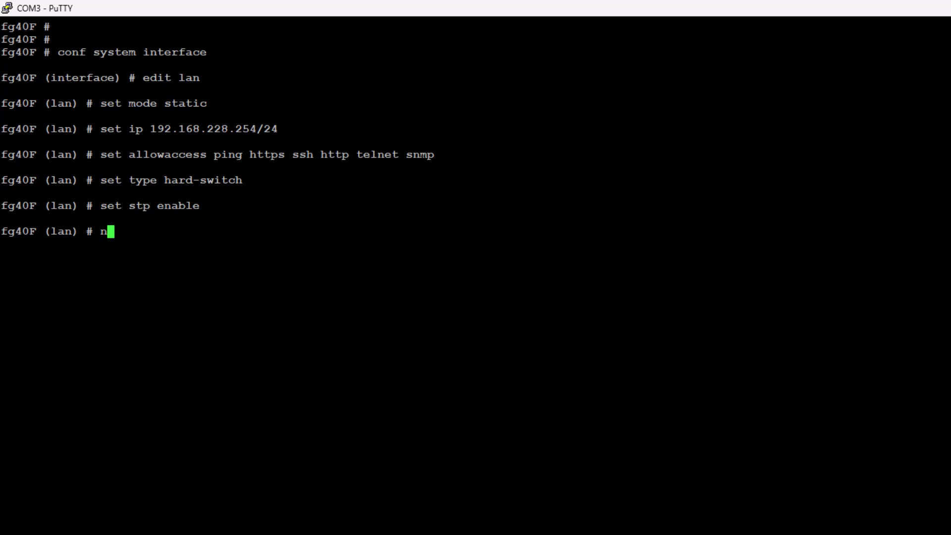
{"action": "key", "text": "Return"}
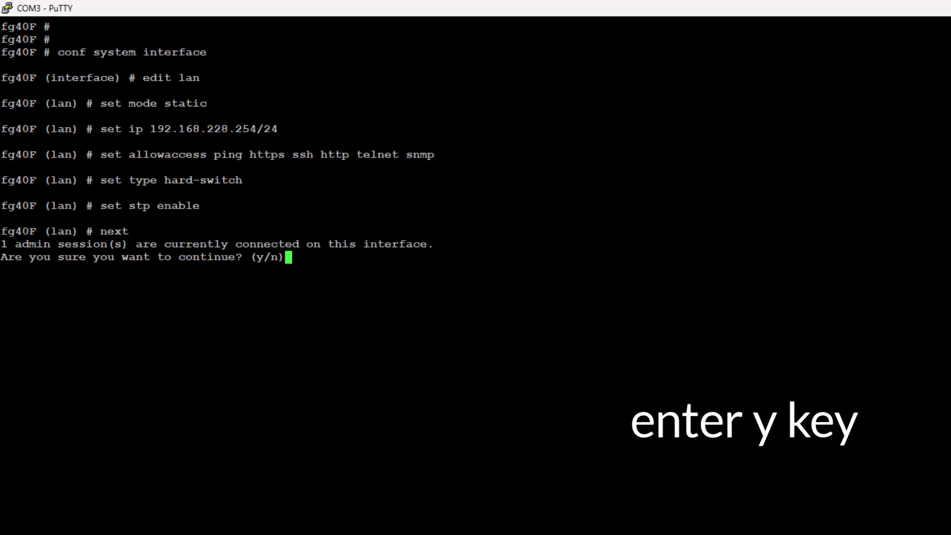
{"action": "type", "text": "y"}
{"action": "type", "text": "end"}
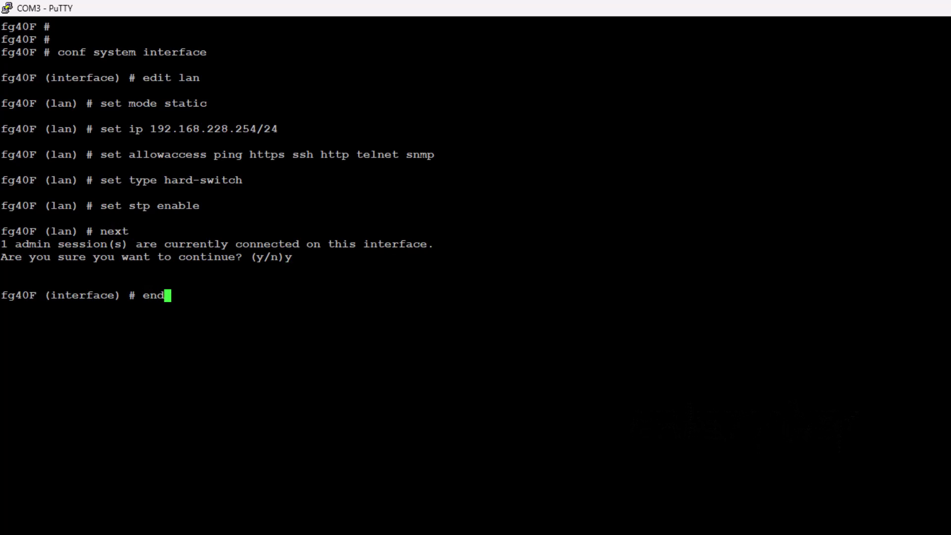
{"action": "key", "text": "Return"}
{"action": "key", "text": "Return"}
{"action": "key", "text": "Return"}
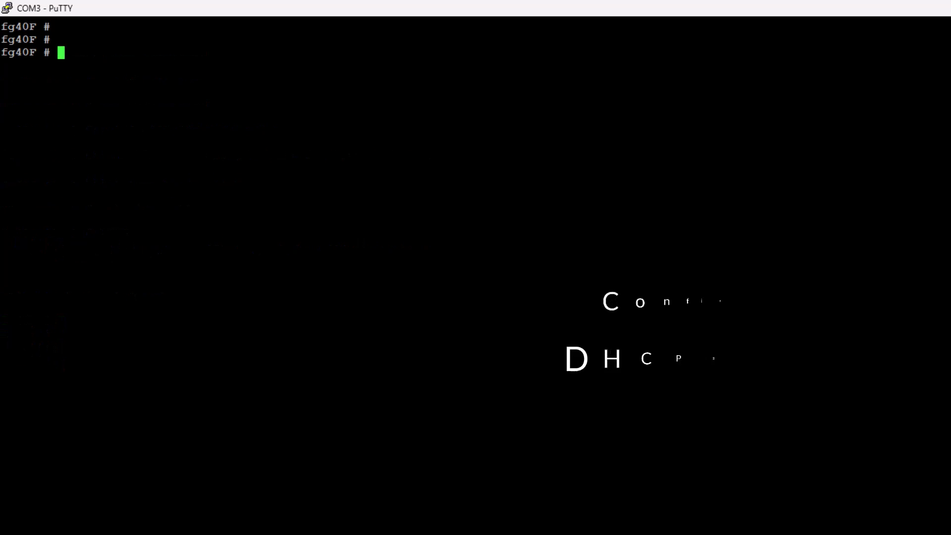
{"action": "type", "text": "config system"}
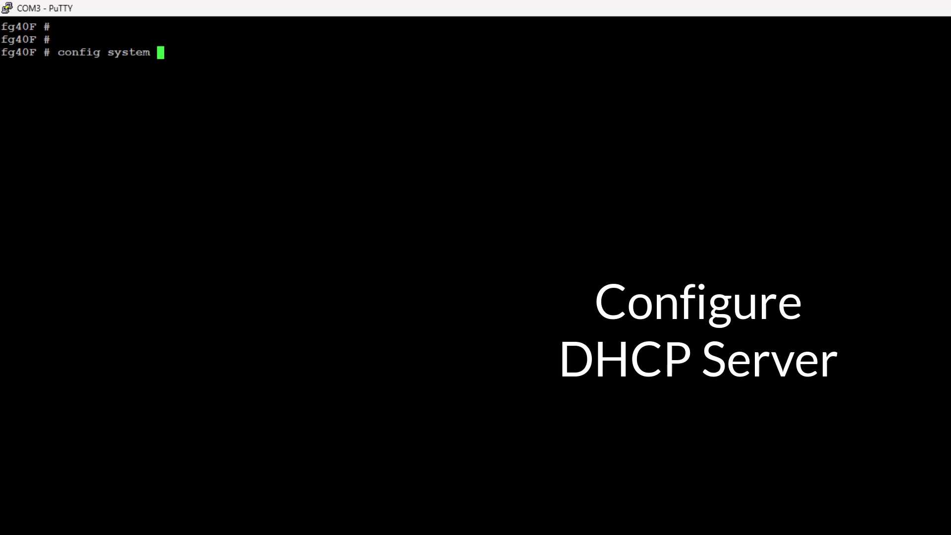
Create DHCP server 1 on lan with gateway 192.168.228.1 and netmask 255.255.255.0.
{"action": "type", "text": "dhcp server"}
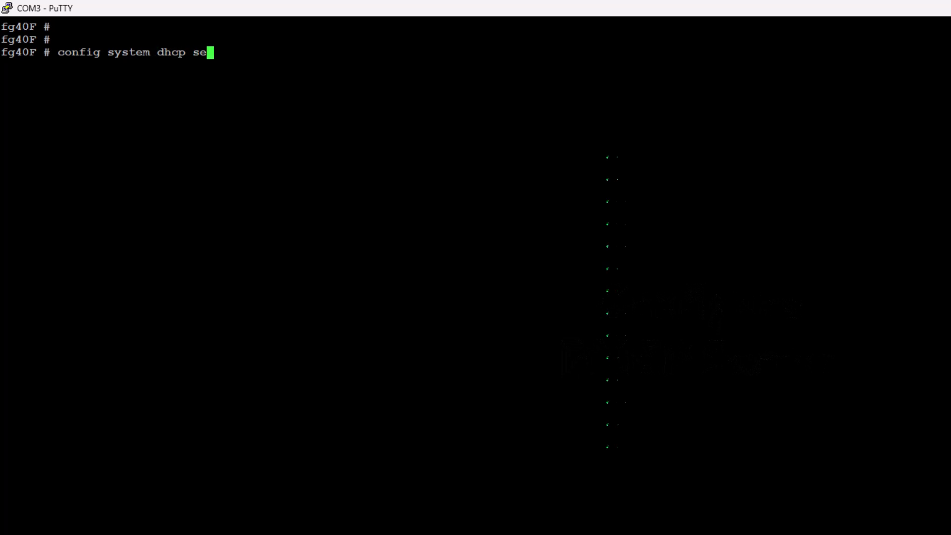
{"action": "key", "text": "Return"}
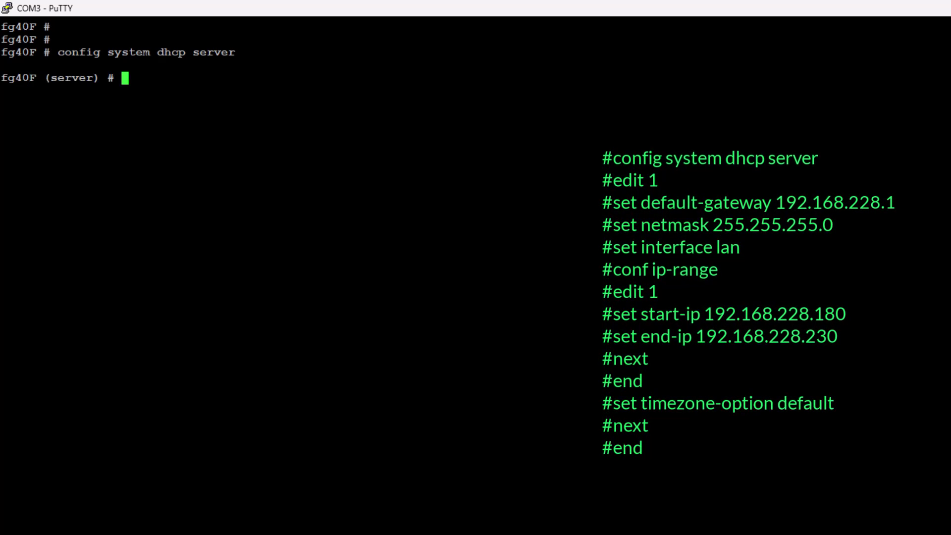
{"action": "type", "text": "edit 1"}
{"action": "key", "text": "Return"}
{"action": "type", "text": "set default-gateway "}
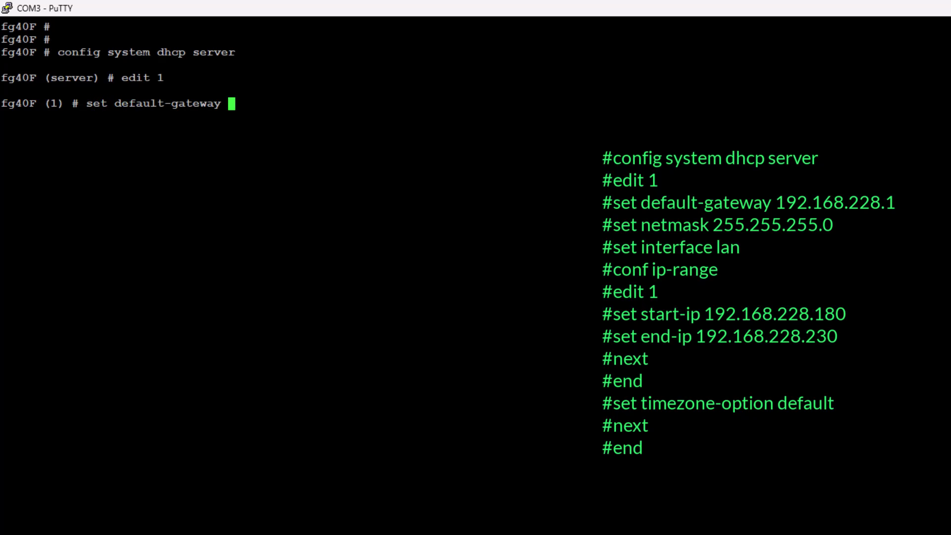
{"action": "type", "text": "192.168.228.1"}
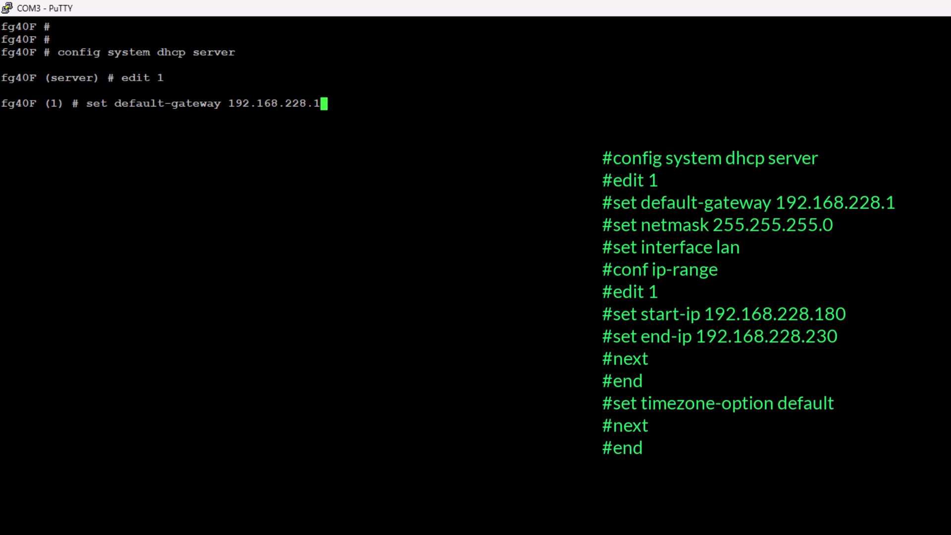
{"action": "key", "text": "Return"}
{"action": "type", "text": "set netmask 255.255.255.0"}
{"action": "key", "text": "Return"}
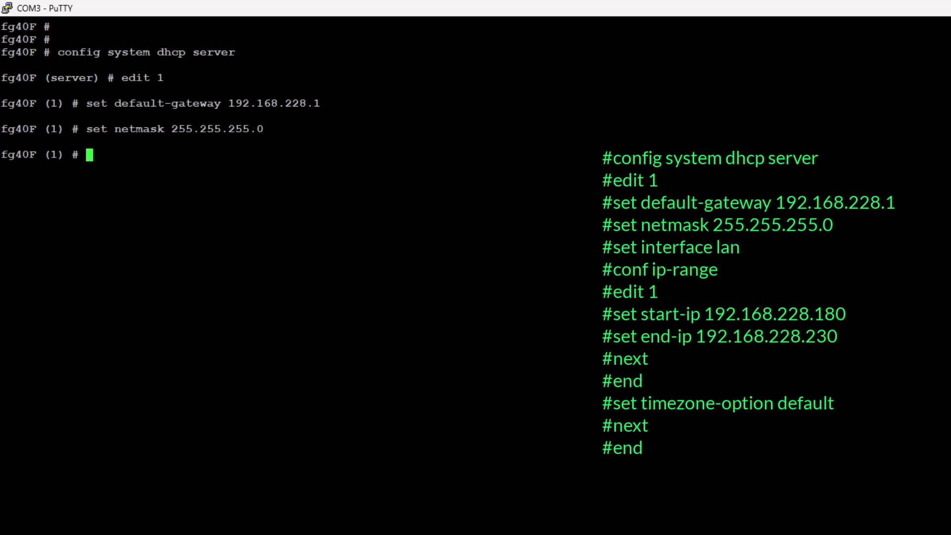
{"action": "type", "text": "set interface"}
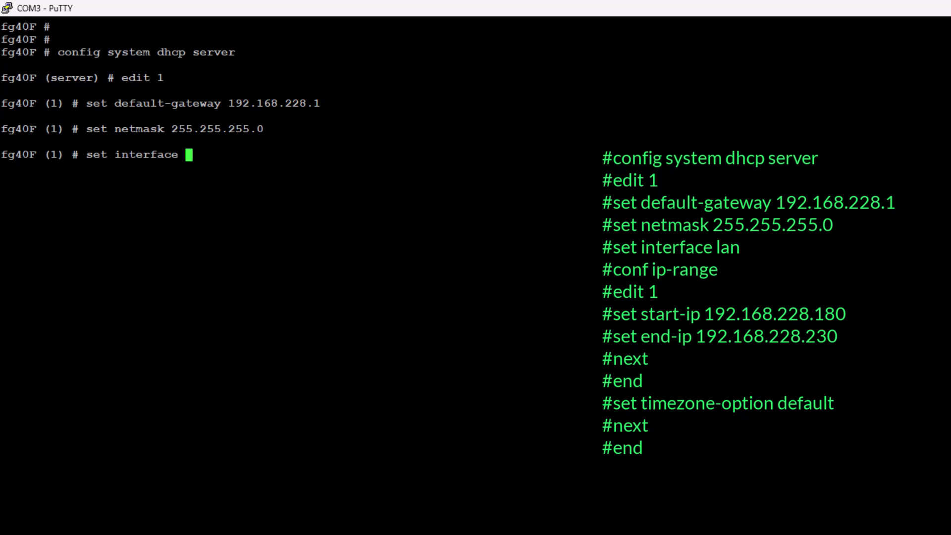
{"action": "type", "text": "lan"}
{"action": "key", "text": "Return"}
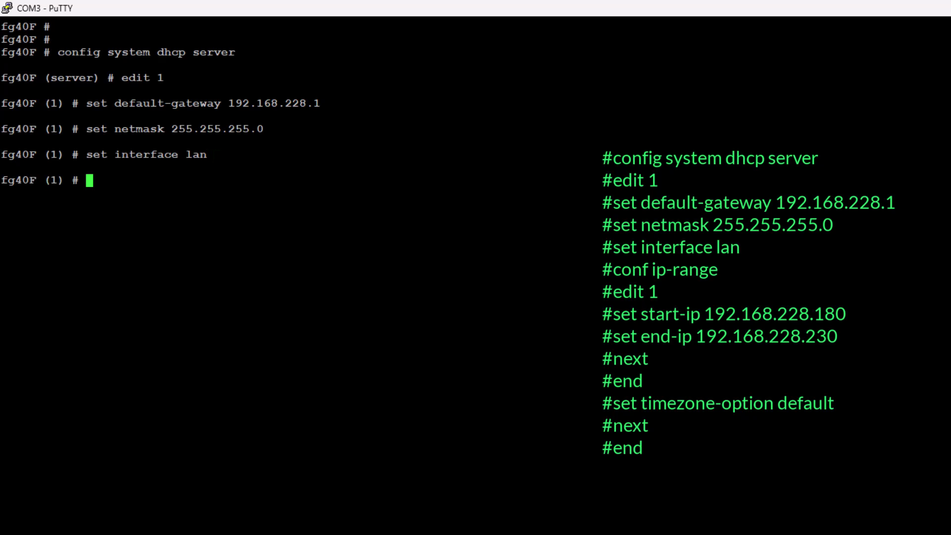
Add IP range 1 from 192.168.228.180 to 192.168.228.230, correcting the mistyped end address.
{"action": "type", "text": "config ip-range"}
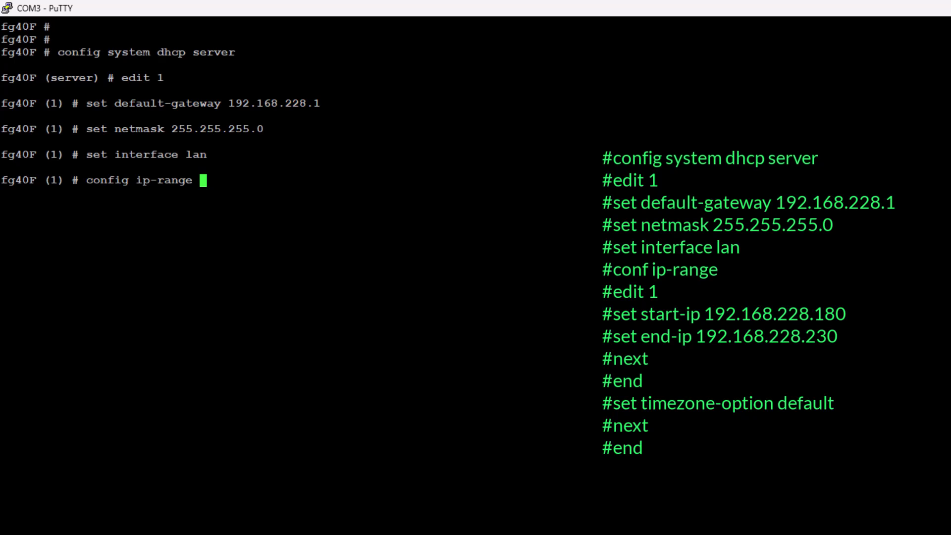
{"action": "key", "text": "Return"}
{"action": "type", "text": "edit 1"}
{"action": "key", "text": "Return"}
{"action": "type", "text": "set start-ip 192.168."}
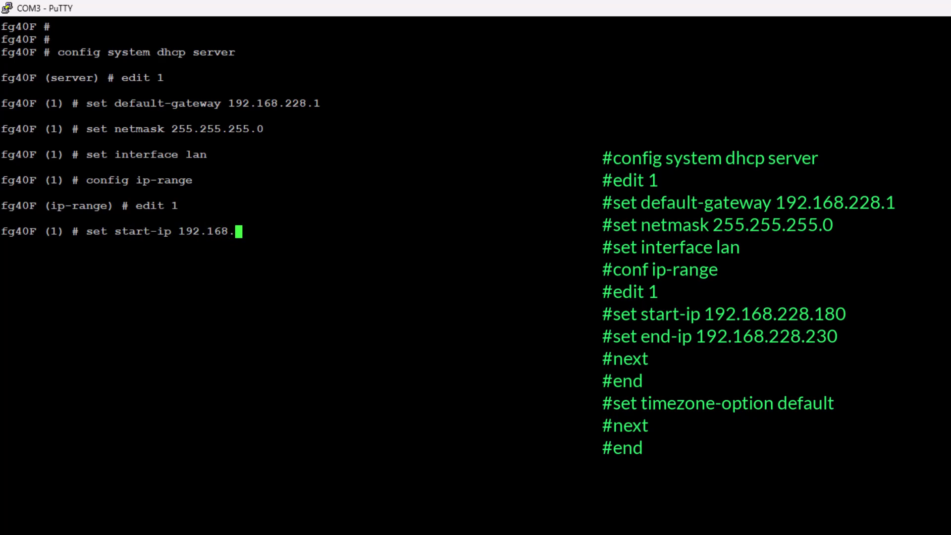
{"action": "type", "text": "228.18"}
{"action": "type", "text": "0"}
{"action": "key", "text": "Return"}
{"action": "type", "text": "set "}
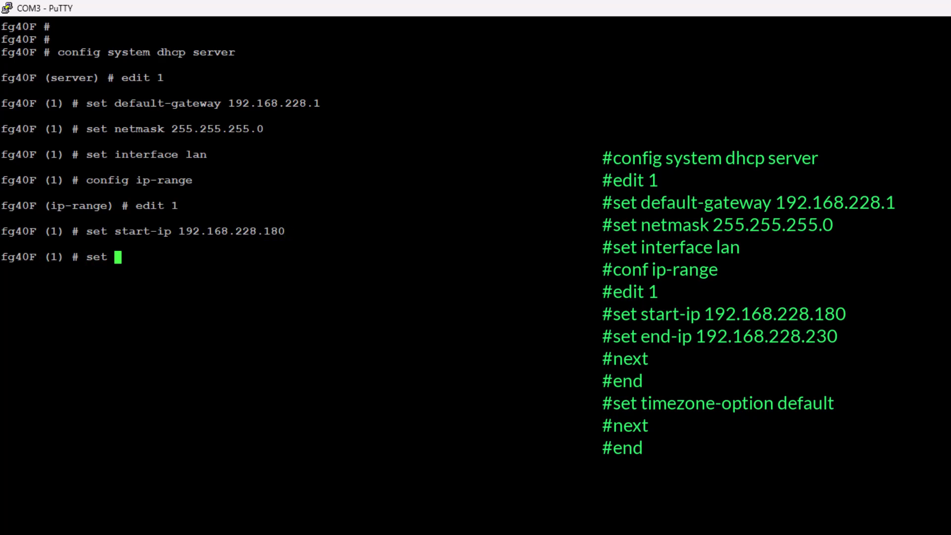
{"action": "type", "text": "end-ip 192.168."}
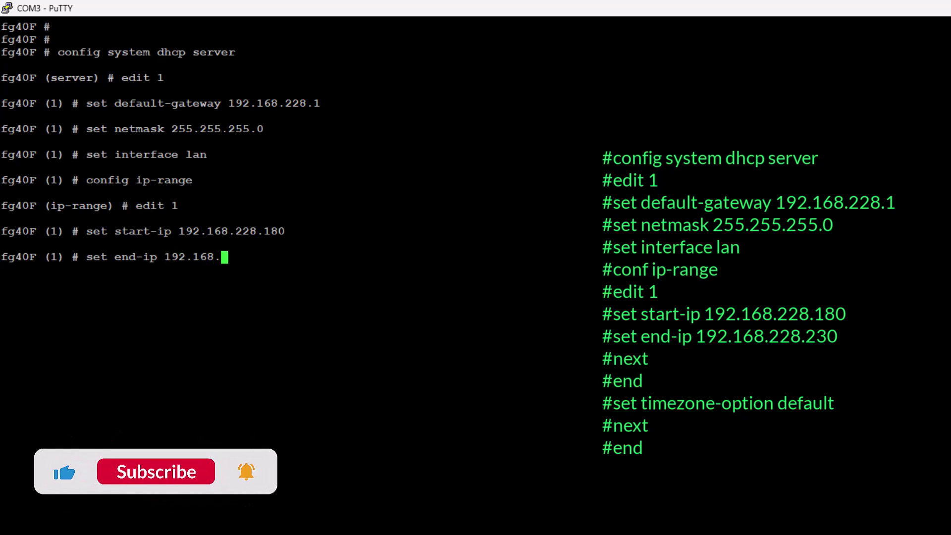
{"action": "type", "text": "22"}
{"action": "key", "text": "BackSpace"}
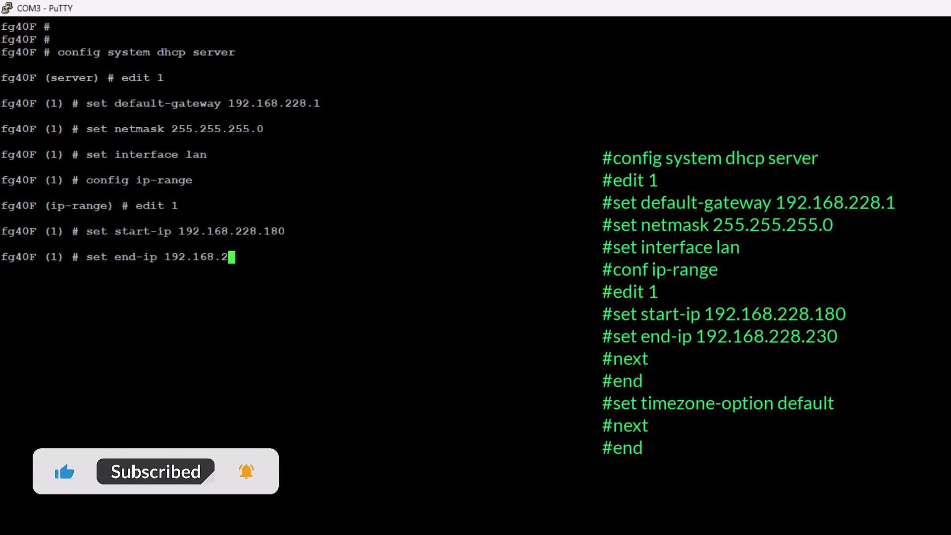
{"action": "type", "text": "228.230"}
{"action": "key", "text": "Return"}
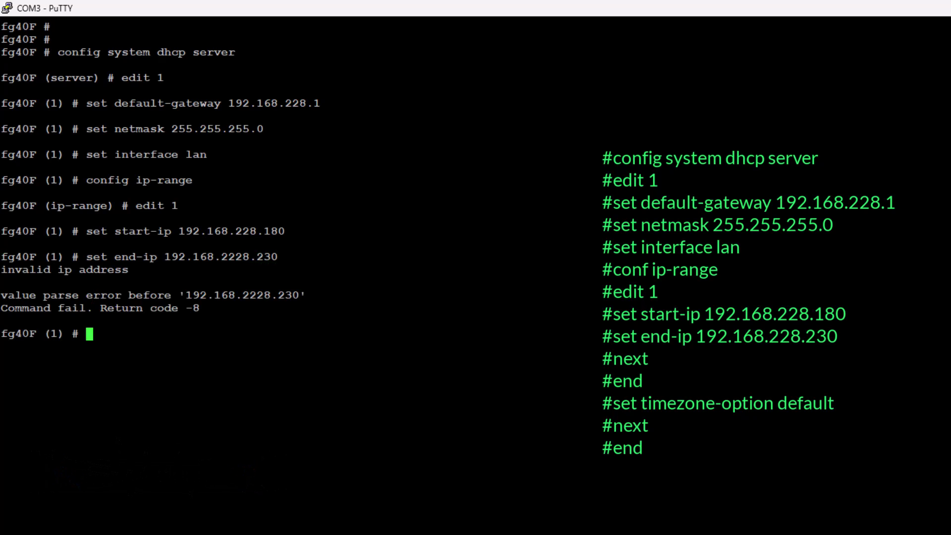
{"action": "key", "text": "Up"}
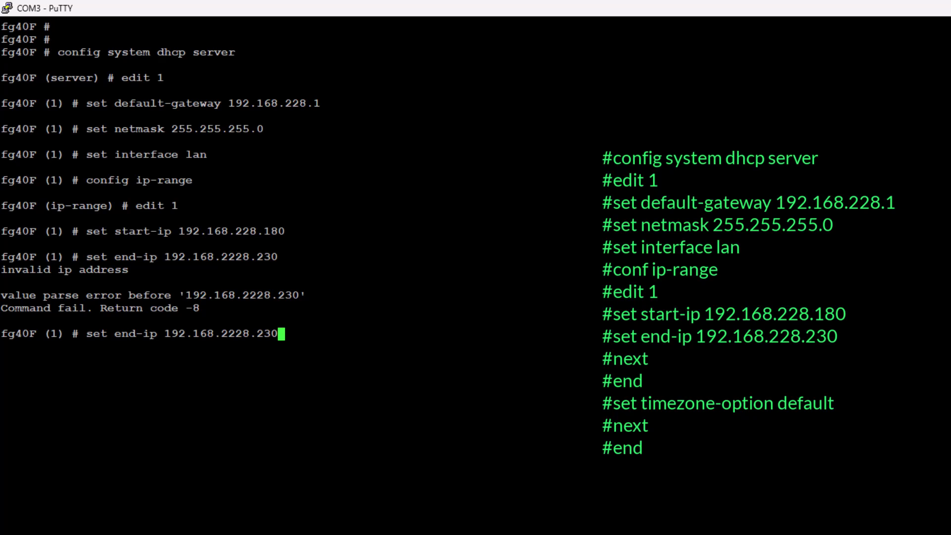
{"action": "key", "text": "Left"}
{"action": "key", "text": "Left"}
{"action": "key", "text": "Left"}
{"action": "key", "text": "Left"}
{"action": "key", "text": "Left"}
{"action": "key", "text": "Left"}
{"action": "key", "text": "Left"}
{"action": "key", "text": "Left"}
{"action": "key", "text": "Right"}
{"action": "key", "text": "Right"}
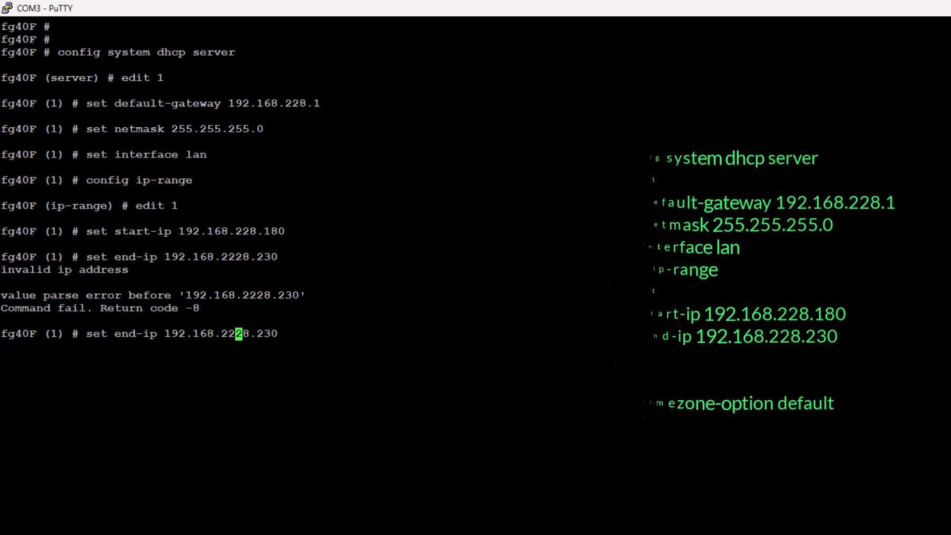
{"action": "key", "text": "BackSpace"}
{"action": "key", "text": "Return"}
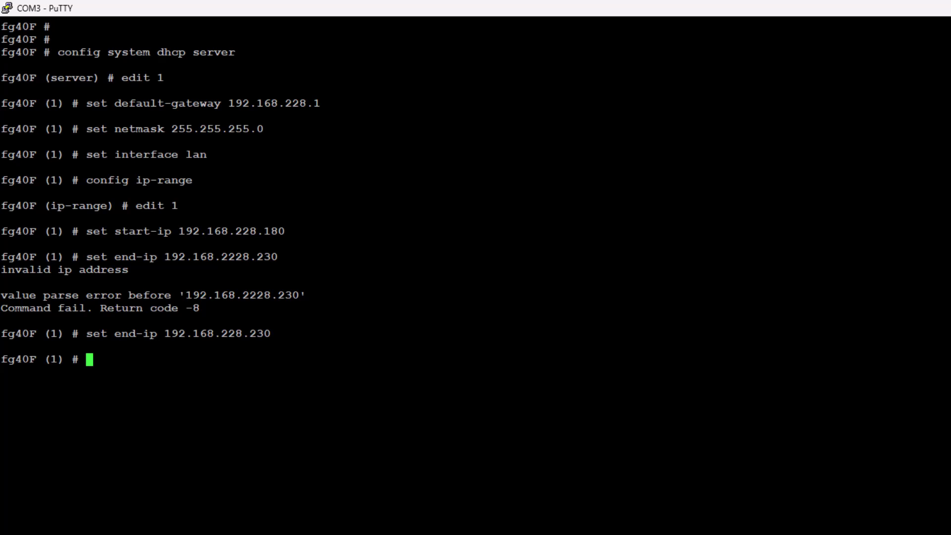
{"action": "type", "text": "next"}
{"action": "key", "text": "Return"}
Set the DHCP timezone option to default, then commit and save DHCP server 1.
{"action": "type", "text": "d"}
{"action": "key", "text": "Return"}
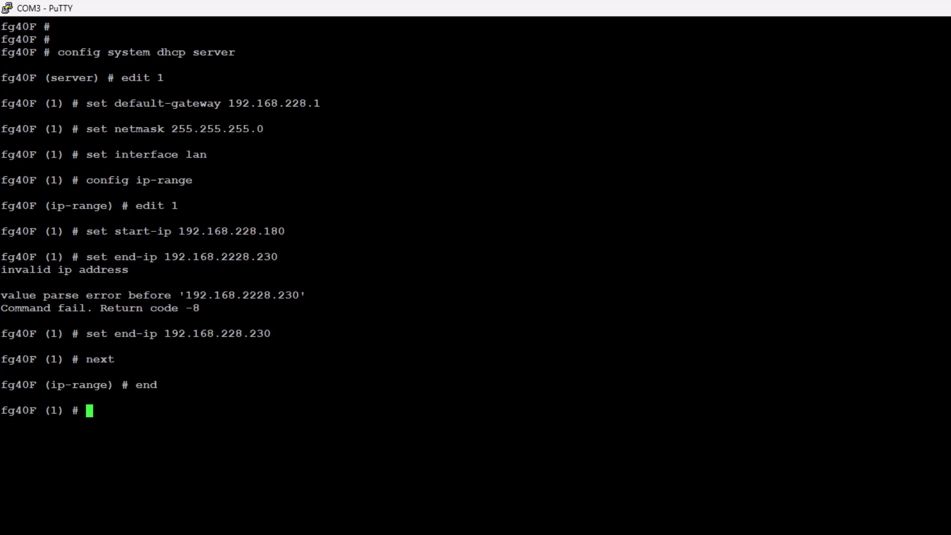
{"action": "type", "text": "set timezone-option "}
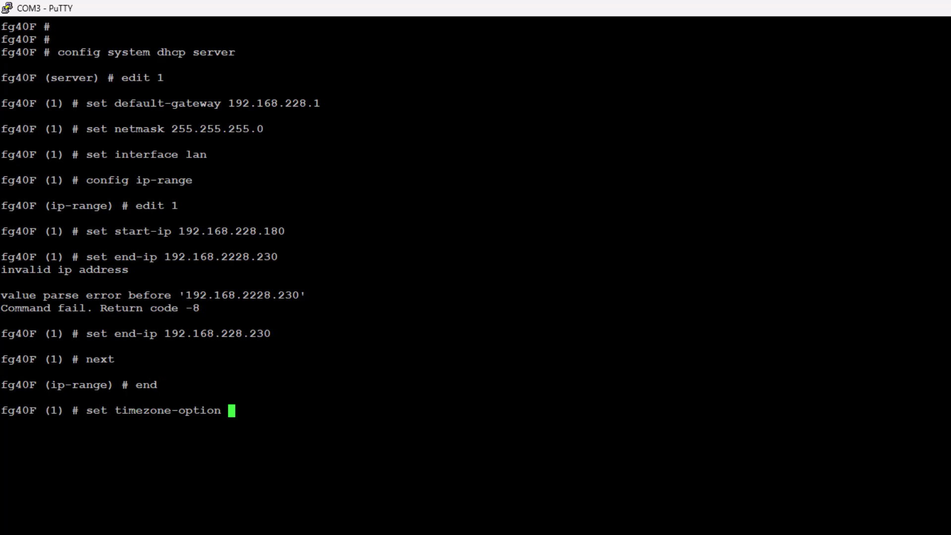
{"action": "type", "text": "default"}
{"action": "key", "text": "Return"}
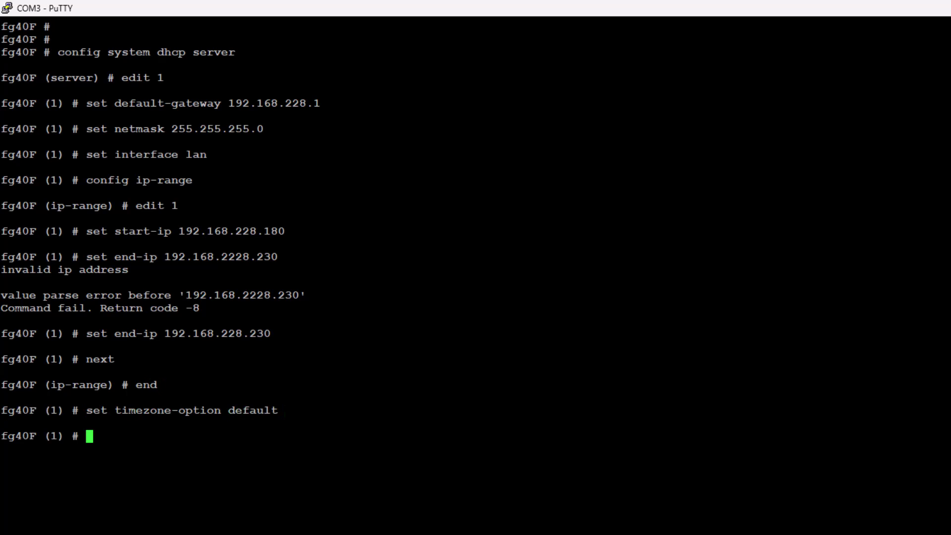
{"action": "type", "text": "next"}
{"action": "key", "text": "Return"}
{"action": "type", "text": "end"}
{"action": "key", "text": "Return"}
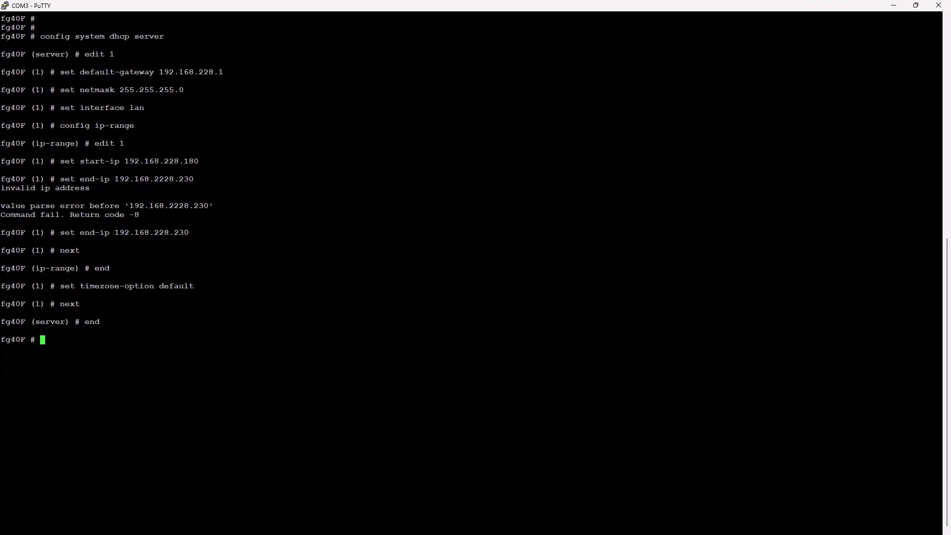
Open Network Connections via ncpa.cpl and check Ethernet's current IPv4 address and gateway.
{"action": "left_click", "coordinate": [899, 5]}
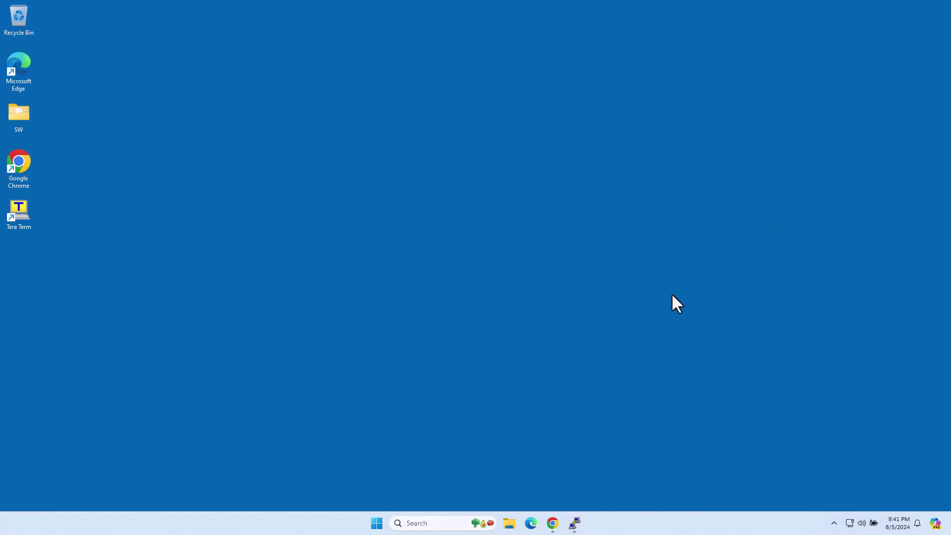
{"action": "key", "text": "super"}
{"action": "type", "text": "ncpa.cpl"}
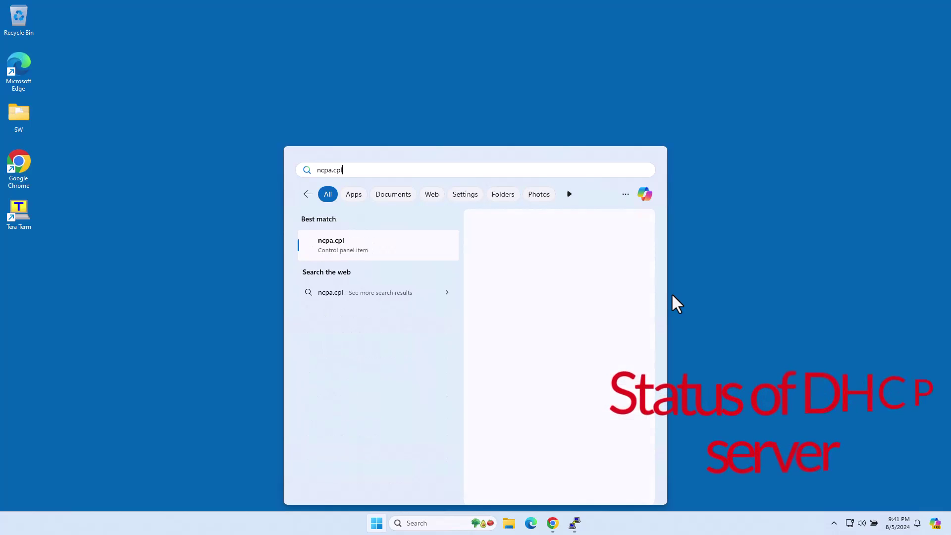
{"action": "key", "text": "Return"}
{"action": "double_click", "coordinate": [262, 206]}
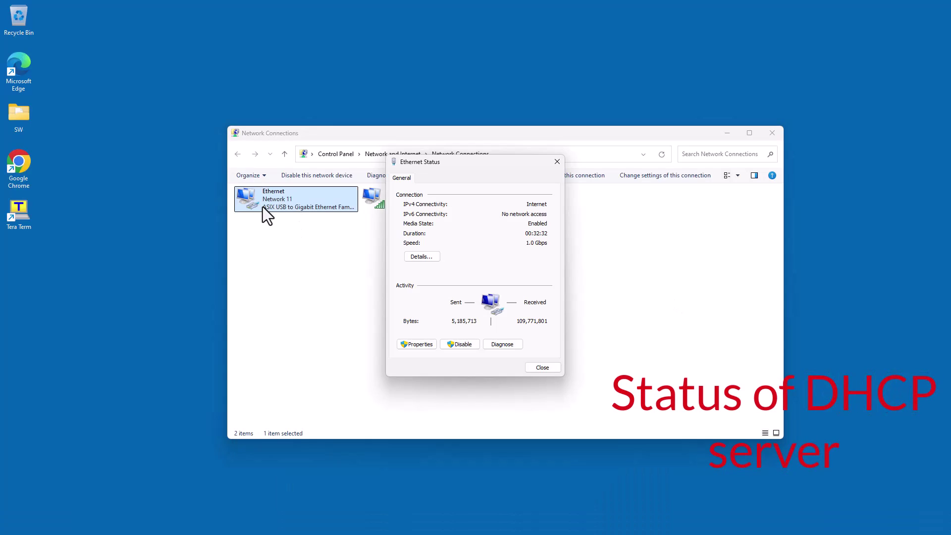
{"action": "left_click", "coordinate": [412, 257]}
{"action": "left_click", "coordinate": [467, 251]}
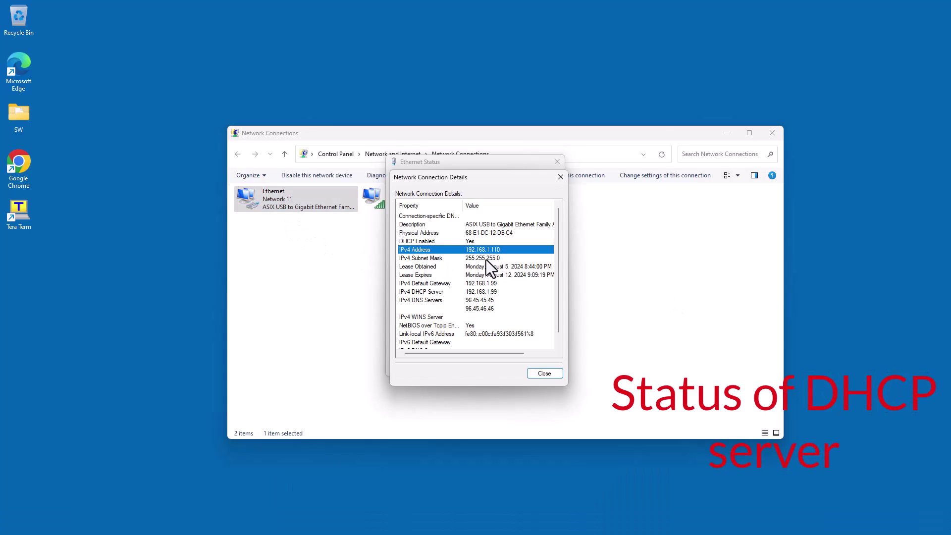
{"action": "left_click", "coordinate": [468, 284]}
{"action": "left_click", "coordinate": [560, 177]}
Disable and re-enable the Ethernet connection to obtain a new DHCP lease.
{"action": "left_click", "coordinate": [459, 344]}
{"action": "right_click", "coordinate": [317, 202]}
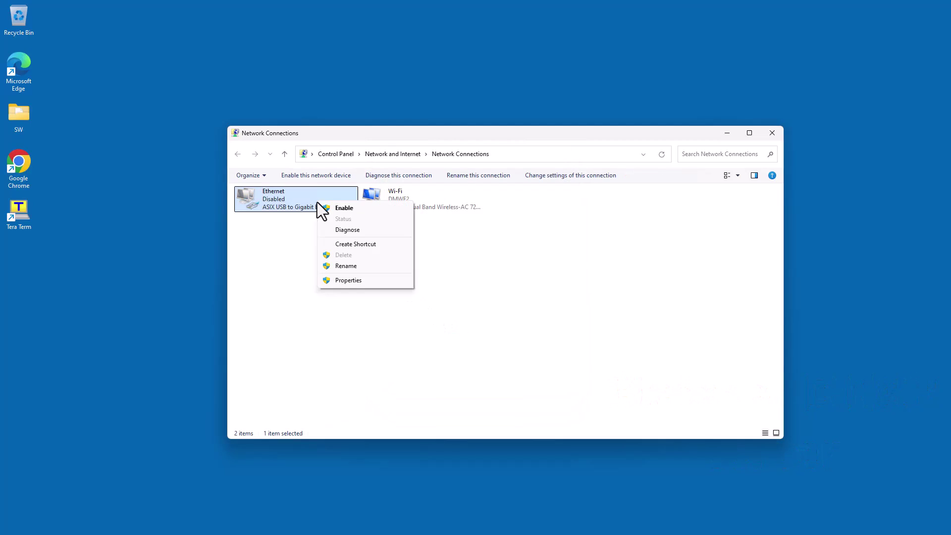
{"action": "left_click", "coordinate": [330, 208]}
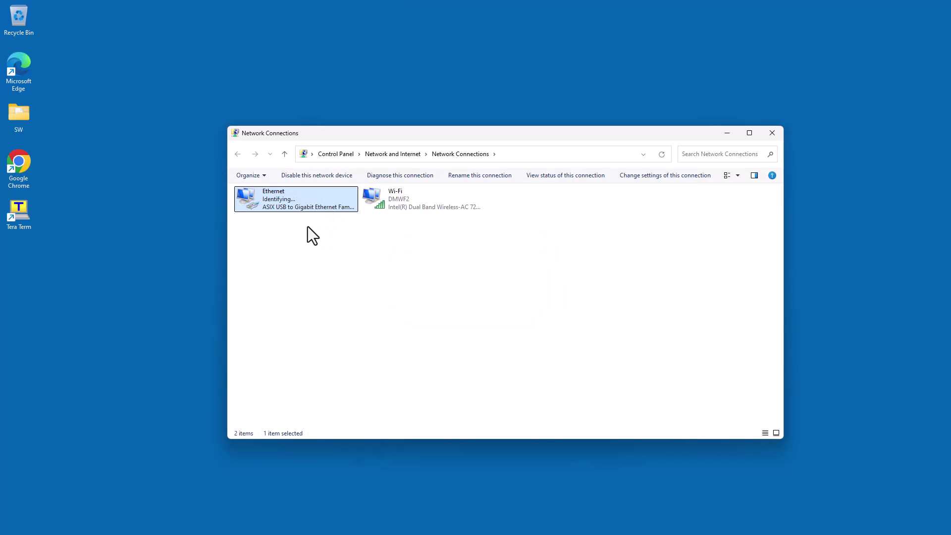
Verify Ethernet leased 192.168.228.180 with gateway 192.168.228.1 from DHCP server 192.168.228.254.
{"action": "key", "text": "Return"}
{"action": "left_click", "coordinate": [427, 258]}
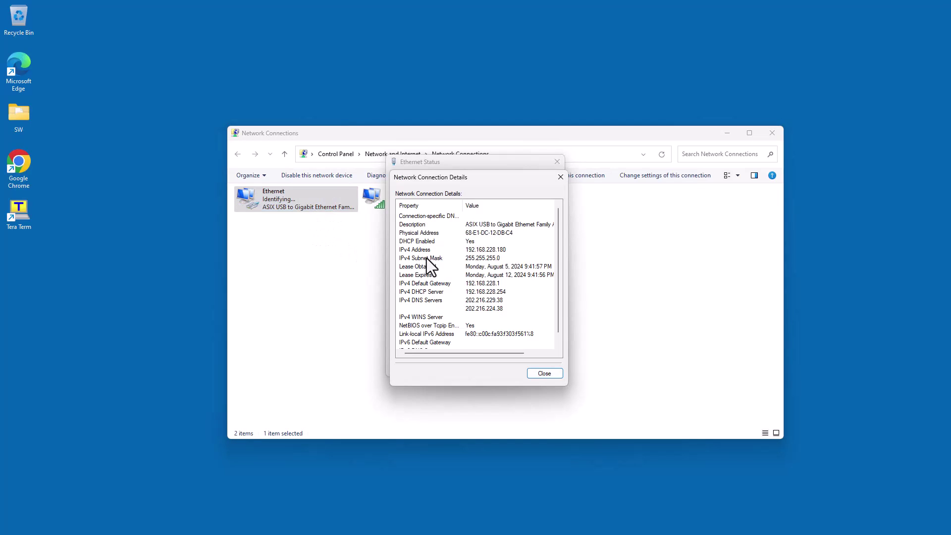
{"action": "left_click", "coordinate": [494, 251]}
{"action": "left_click", "coordinate": [489, 292]}
{"action": "left_click", "coordinate": [486, 301]}
{"action": "left_click", "coordinate": [488, 308]}
{"action": "left_click", "coordinate": [489, 284]}
{"action": "left_click", "coordinate": [483, 291]}
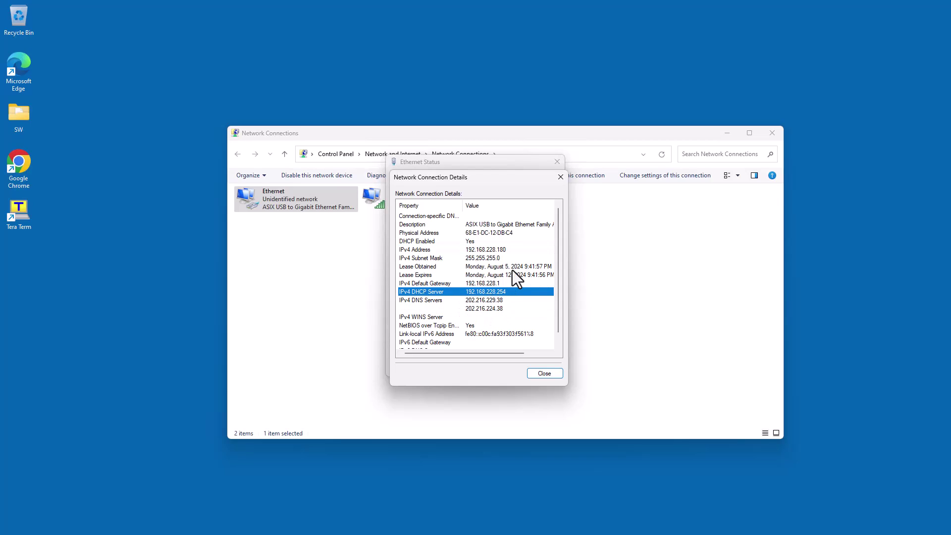
{"action": "left_click", "coordinate": [560, 176]}
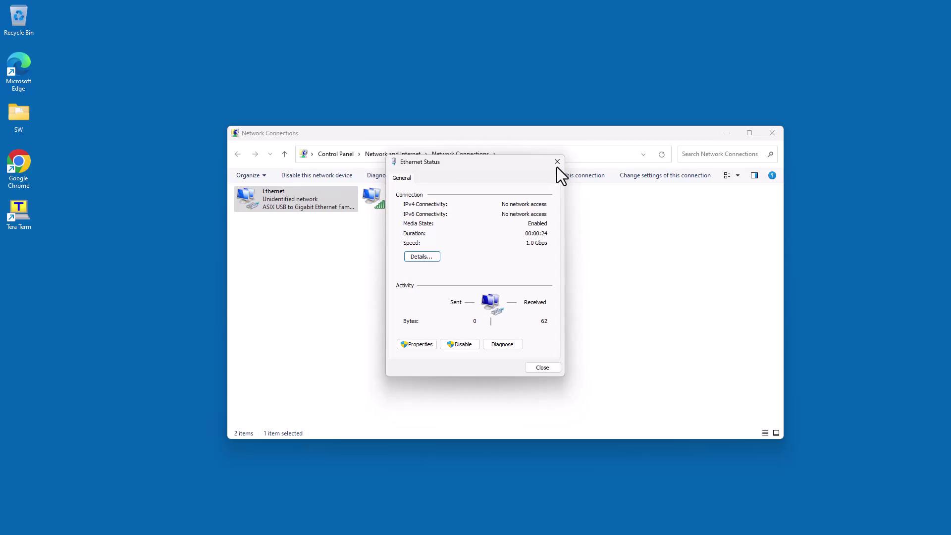
Close the Ethernet status and Network Connections windows and return to Chrome.
{"action": "left_click", "coordinate": [557, 161]}
{"action": "left_click", "coordinate": [771, 132]}
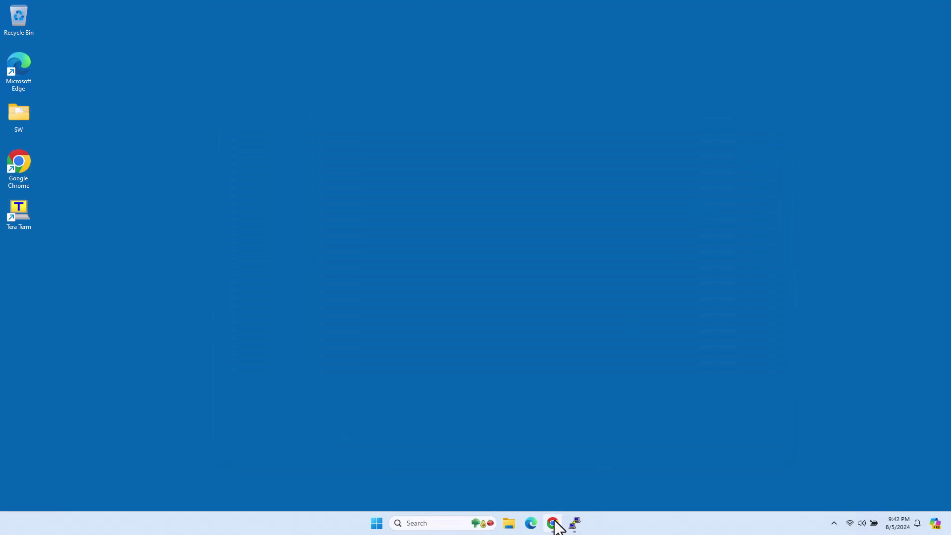
{"action": "left_click", "coordinate": [554, 523]}
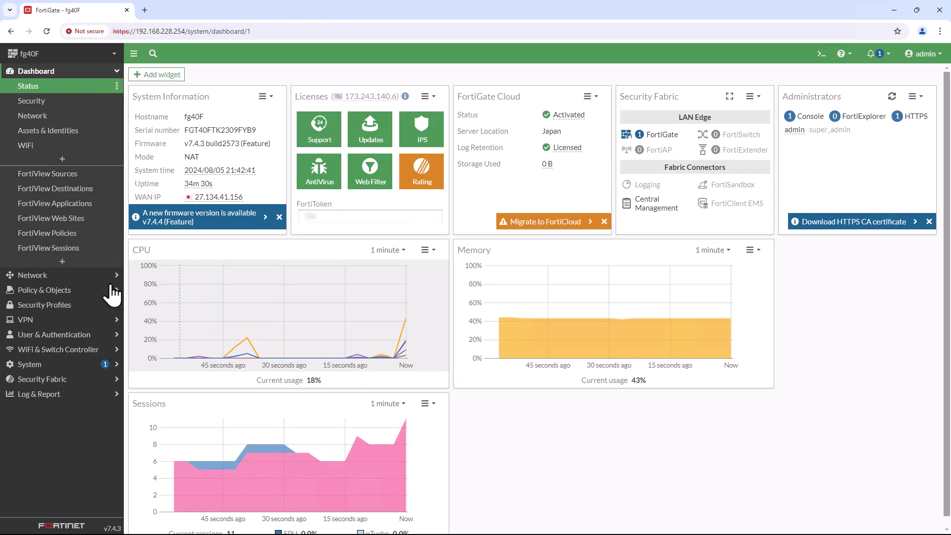
Go to Network > Interfaces and open the lan interface's settings to review them.
{"action": "left_click", "coordinate": [113, 72]}
{"action": "left_click", "coordinate": [69, 86]}
{"action": "left_click", "coordinate": [64, 101]}
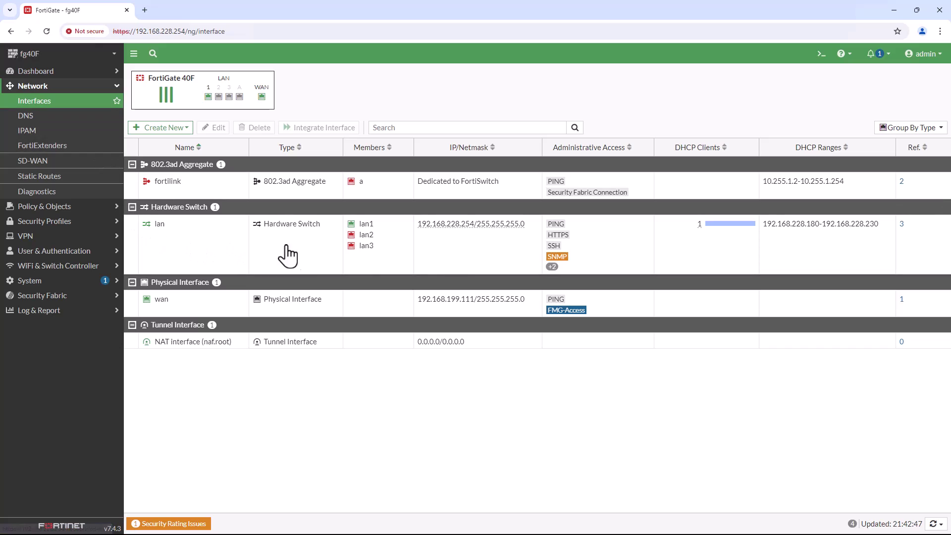
{"action": "double_click", "coordinate": [455, 247]}
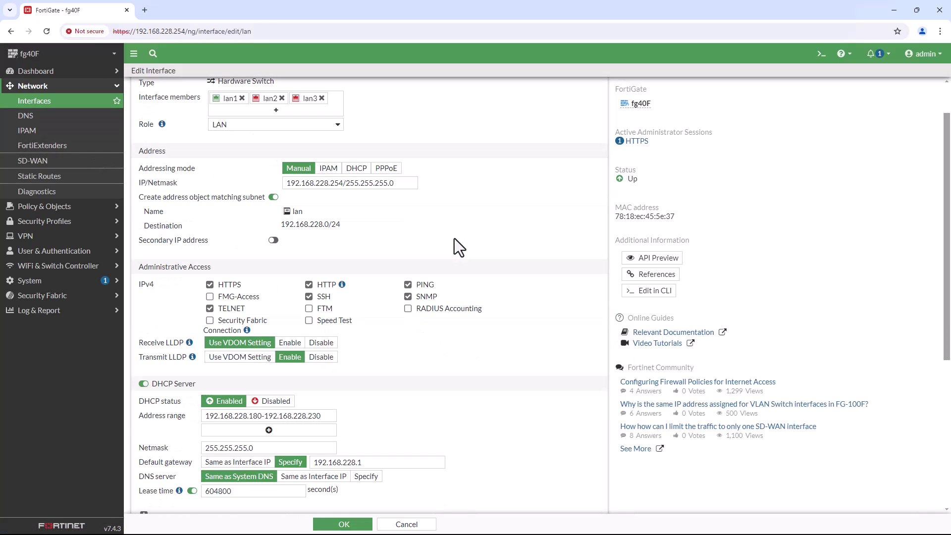
{"action": "scroll", "coordinate": [454, 238], "scroll_direction": "down", "scroll_amount": 4}
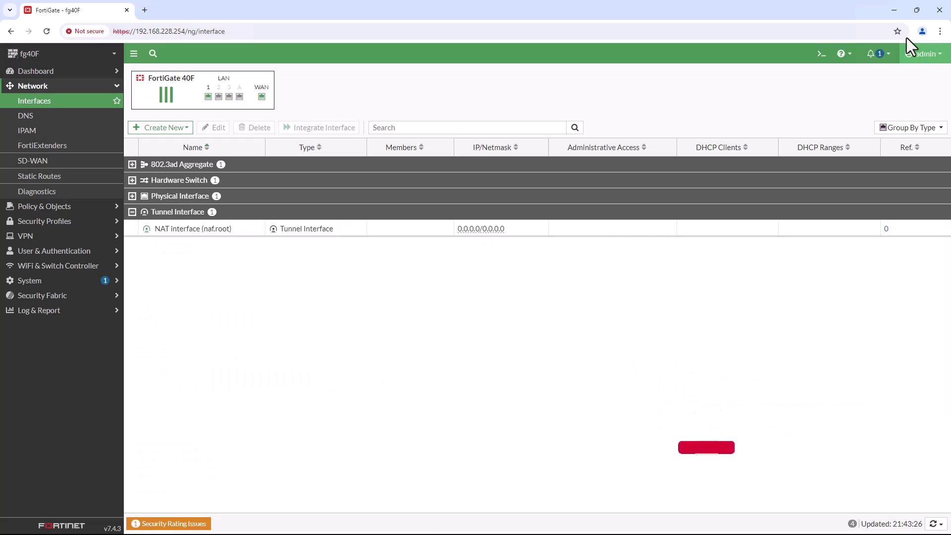
Under Policy & Objects > Firewall Policy, delete lan→wan policy 1 and confirm.
{"action": "left_click", "coordinate": [894, 10]}
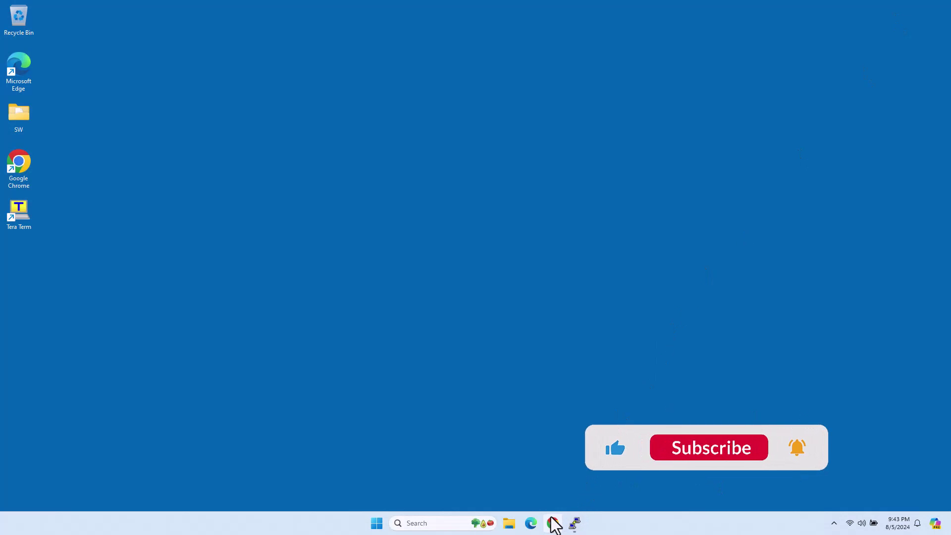
{"action": "left_click", "coordinate": [553, 523]}
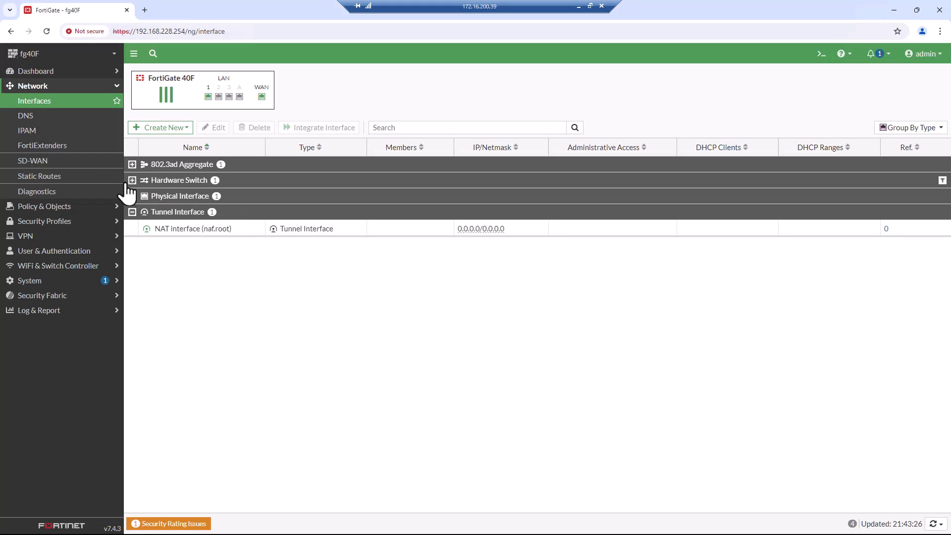
{"action": "left_click", "coordinate": [41, 206]}
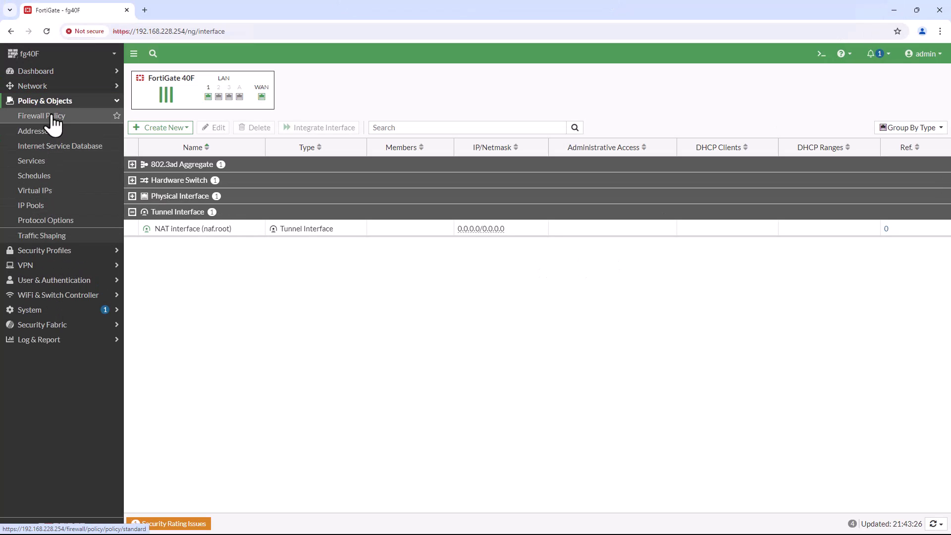
{"action": "left_click", "coordinate": [47, 116]}
{"action": "left_click", "coordinate": [445, 325]}
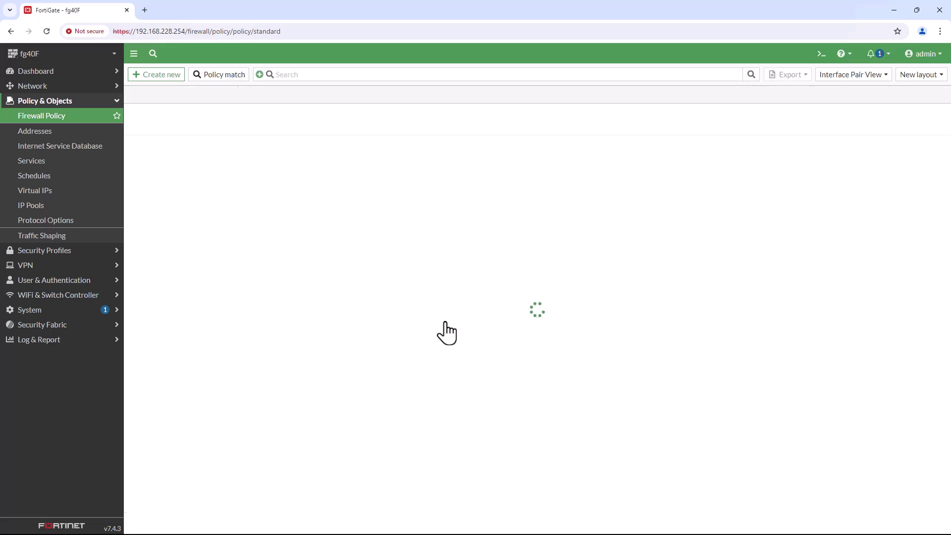
{"action": "left_click", "coordinate": [131, 112]}
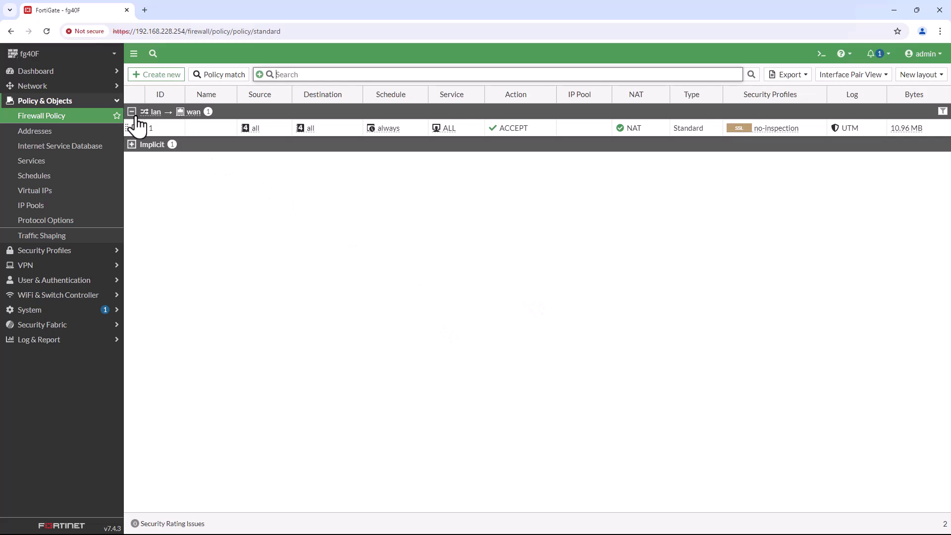
{"action": "left_click", "coordinate": [136, 128]}
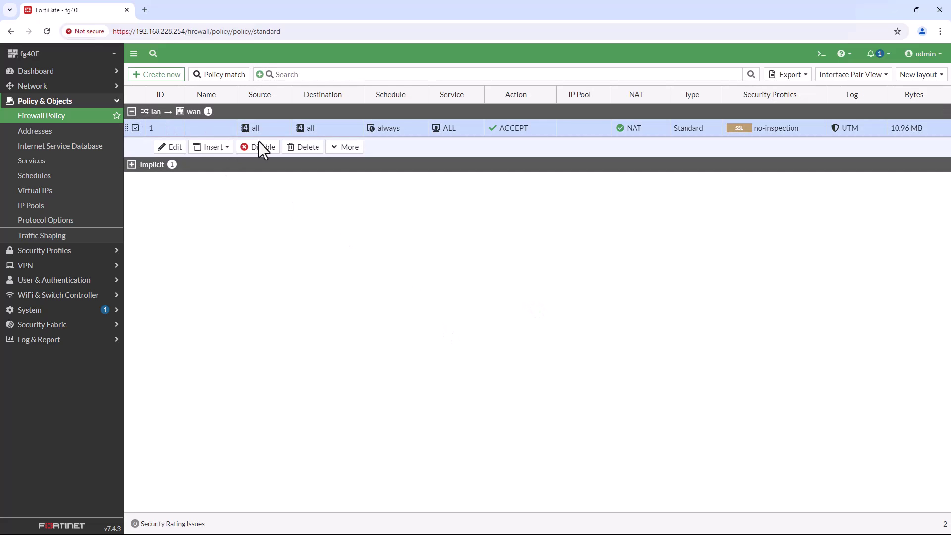
{"action": "left_click", "coordinate": [303, 147]}
{"action": "left_click", "coordinate": [452, 316]}
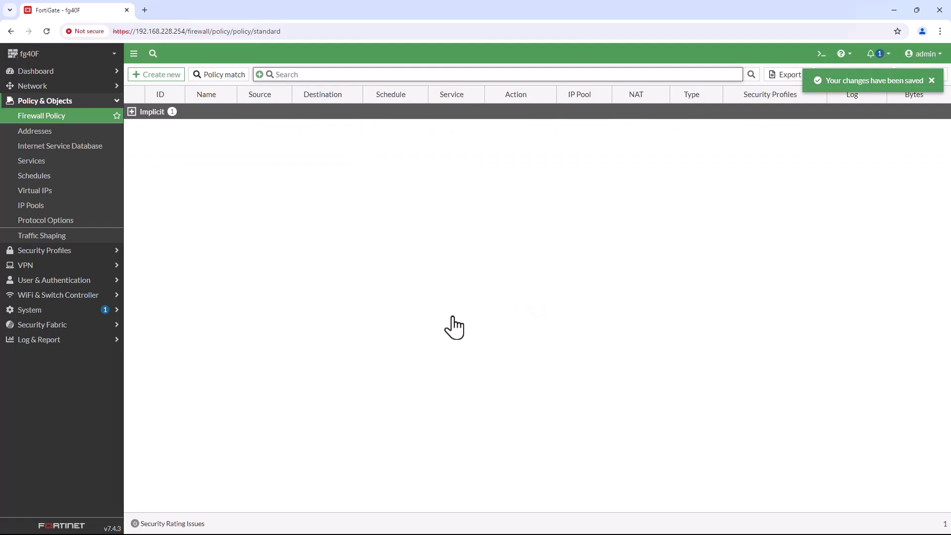
Enter the firewall policy configuration, list existing policies and create policy entry 1.
{"action": "left_click", "coordinate": [893, 11]}
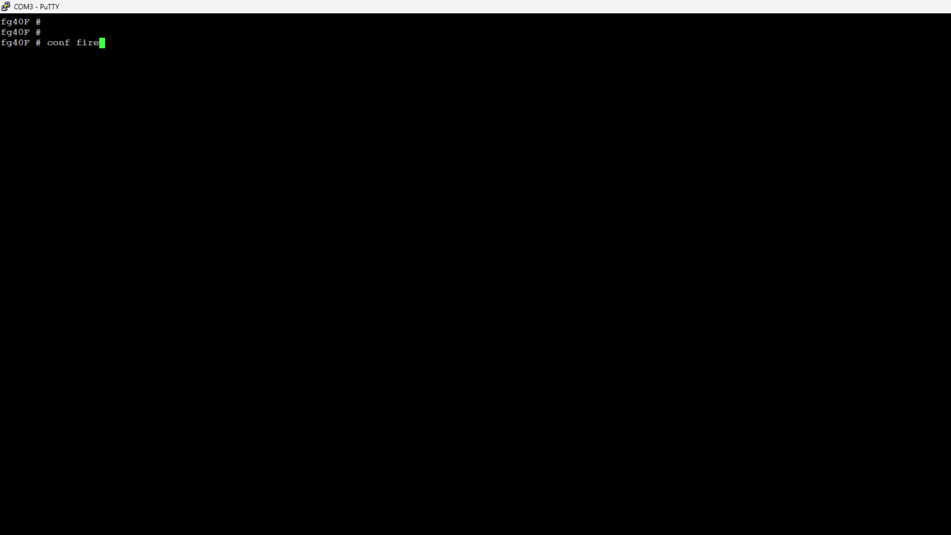
{"action": "type", "text": "wall policy"}
{"action": "key", "text": "Return"}
{"action": "type", "text": "show"}
{"action": "key", "text": "Return"}
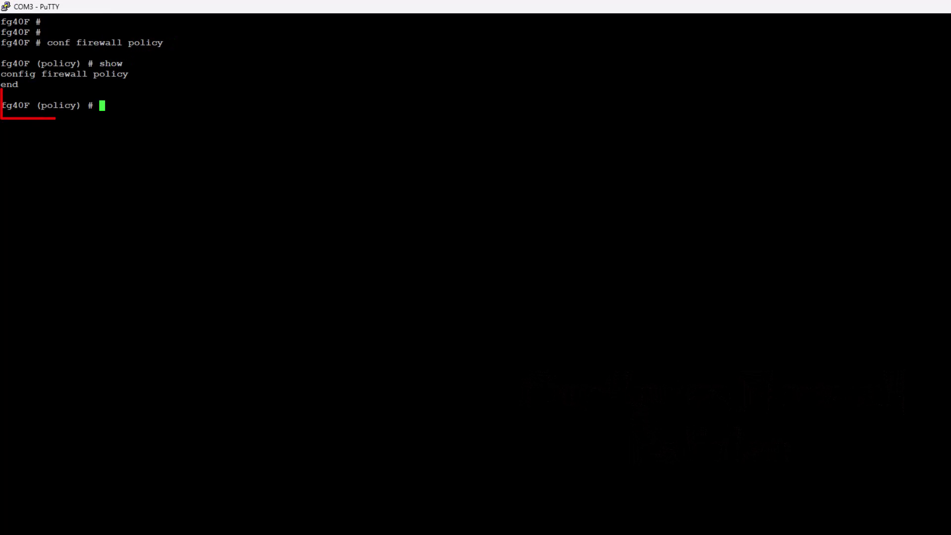
{"action": "type", "text": "edit 1"}
{"action": "key", "text": "Return"}
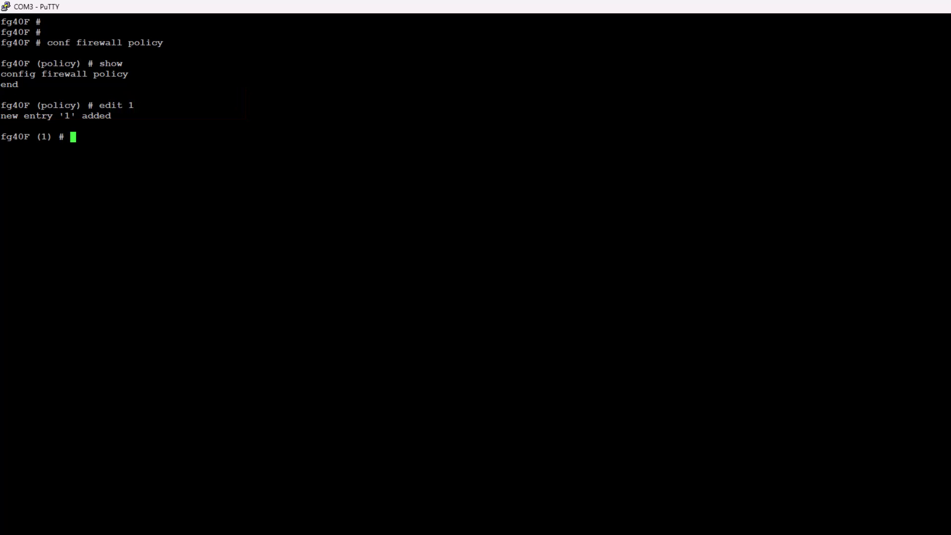
Set policy 1 from interface lan to wan, with source address lan and destination all.
{"action": "type", "text": "set srcintf lan"}
{"action": "key", "text": "Return"}
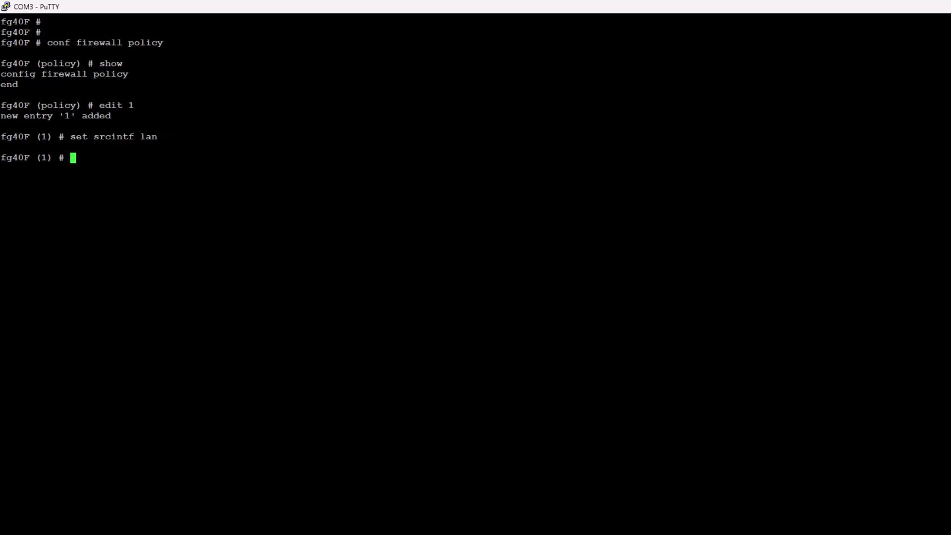
{"action": "type", "text": "set dstintf wan"}
{"action": "key", "text": "Return"}
{"action": "key", "text": "Return"}
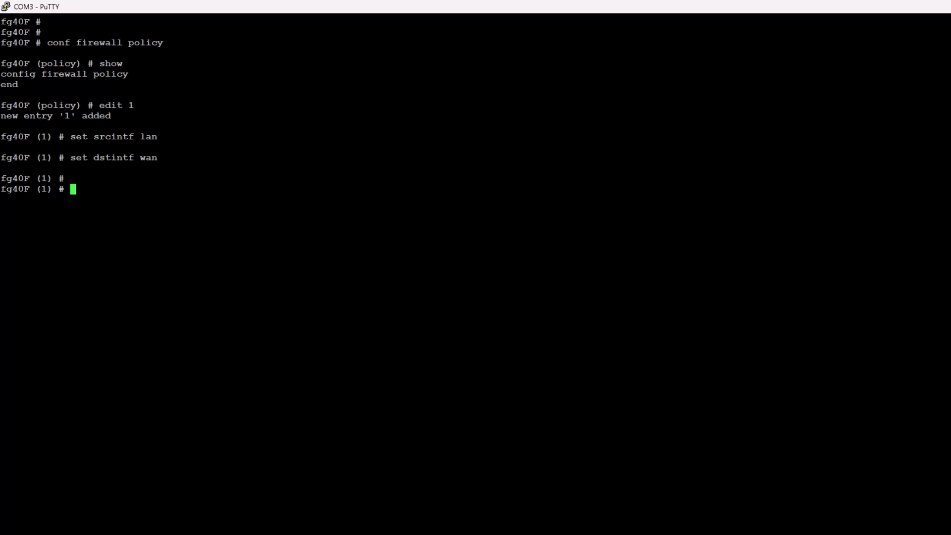
{"action": "type", "text": "set "}
{"action": "type", "text": "schedule-"}
{"action": "key", "text": "BackSpace"}
{"action": "key", "text": "BackSpace"}
{"action": "key", "text": "BackSpace"}
{"action": "key", "text": "BackSpace"}
{"action": "key", "text": "BackSpace"}
{"action": "key", "text": "BackSpace"}
{"action": "key", "text": "BackSpace"}
{"action": "key", "text": "BackSpace"}
{"action": "key", "text": "BackSpace"}
{"action": "type", "text": "srcintf"}
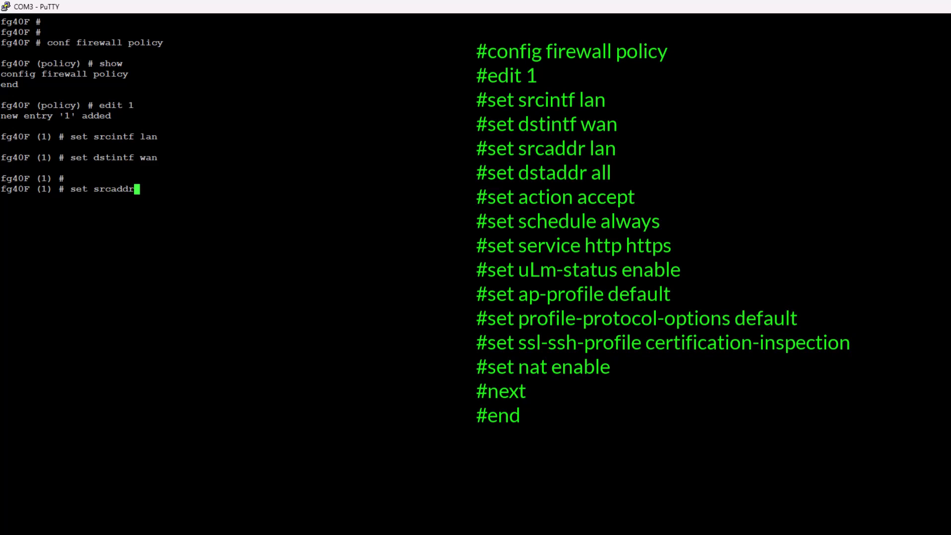
{"action": "type", "text": " lan"}
{"action": "key", "text": "Return"}
{"action": "type", "text": "set dst"}
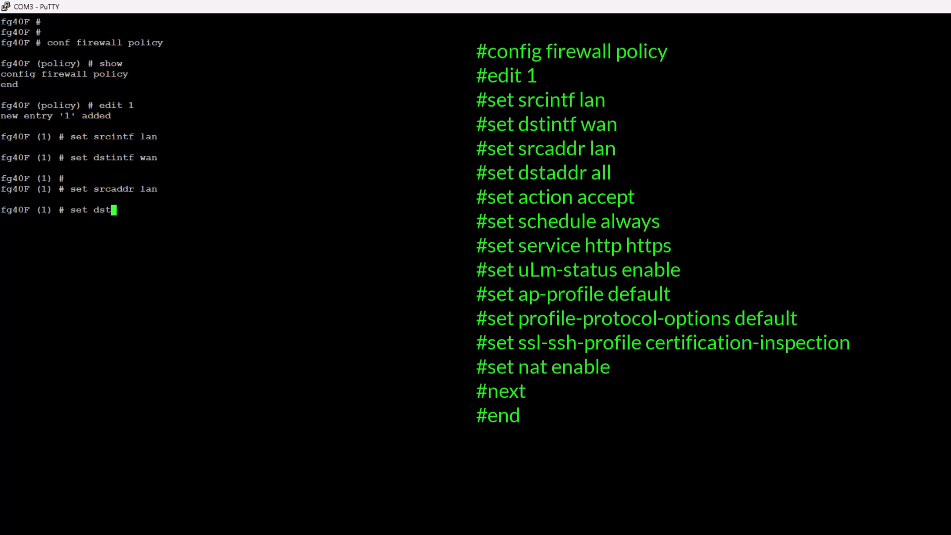
{"action": "type", "text": "addr all"}
{"action": "key", "text": "Return"}
Make policy 1 accept traffic on schedule always for services HTTP and HTTPS.
{"action": "type", "text": "set "}
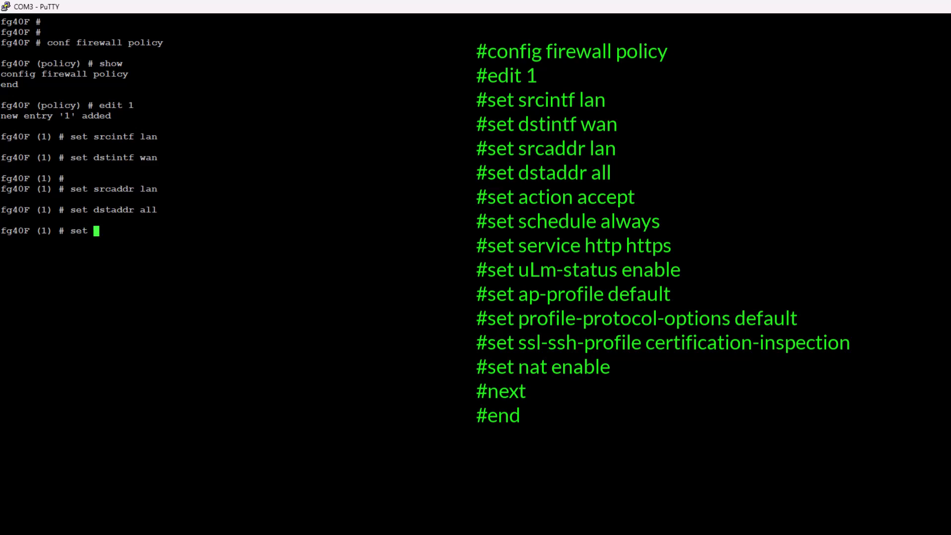
{"action": "type", "text": "action accept"}
{"action": "key", "text": "Return"}
{"action": "type", "text": "set "}
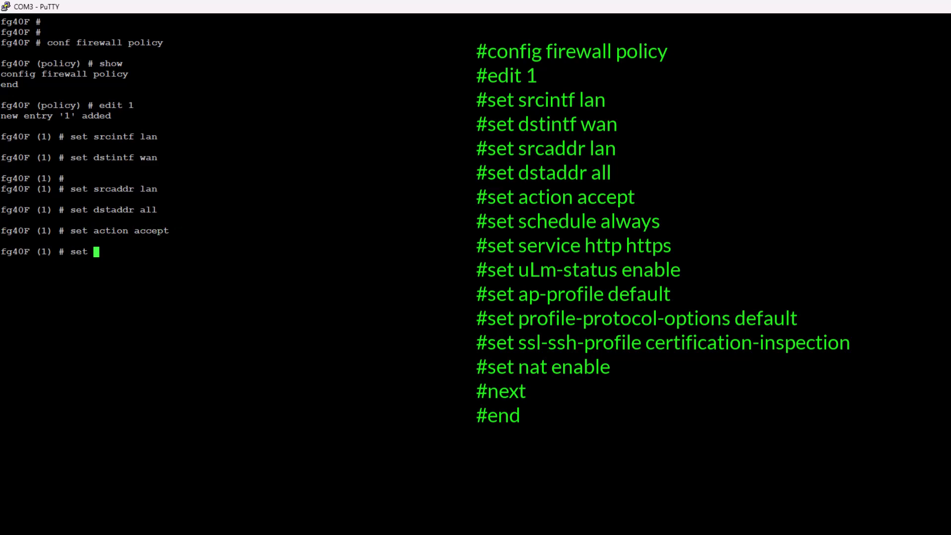
{"action": "type", "text": "schedule always"}
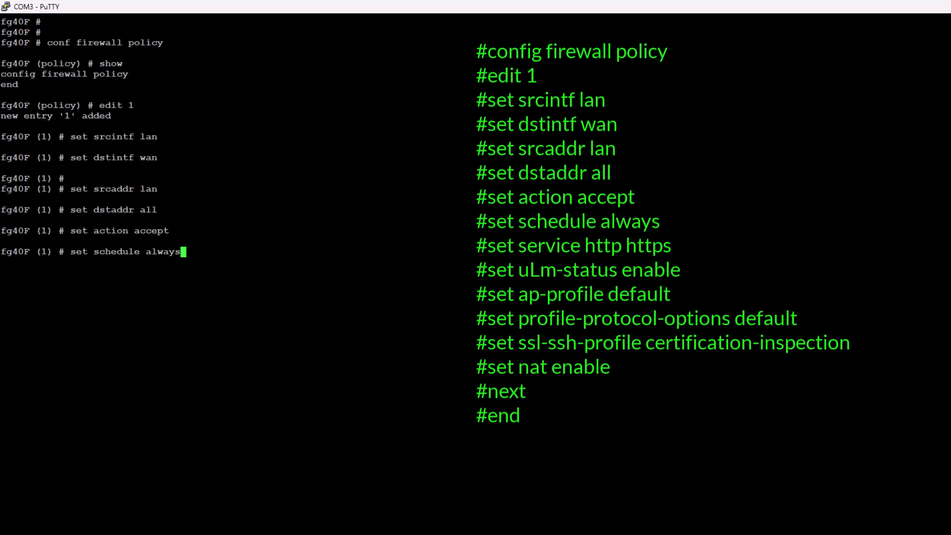
{"action": "key", "text": "Return"}
{"action": "type", "text": "set"}
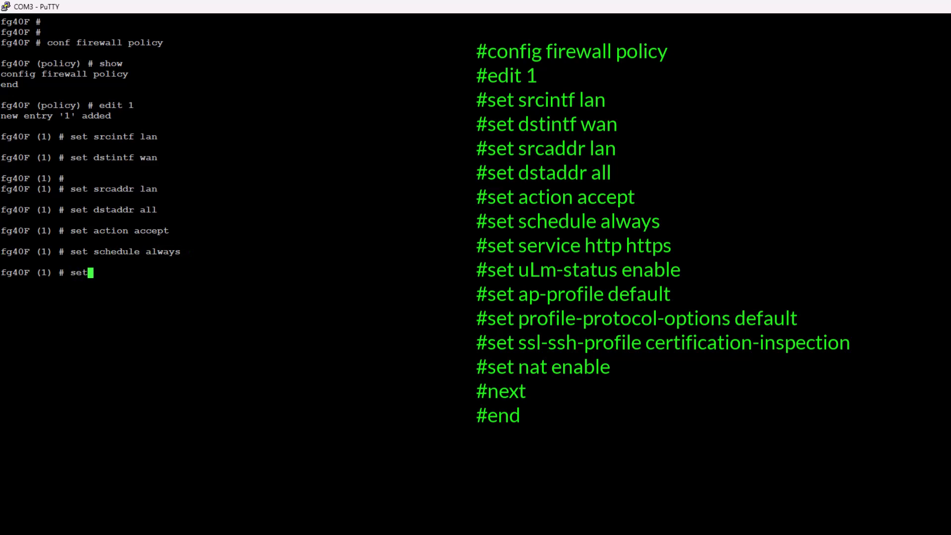
{"action": "type", "text": " service htHTTP "}
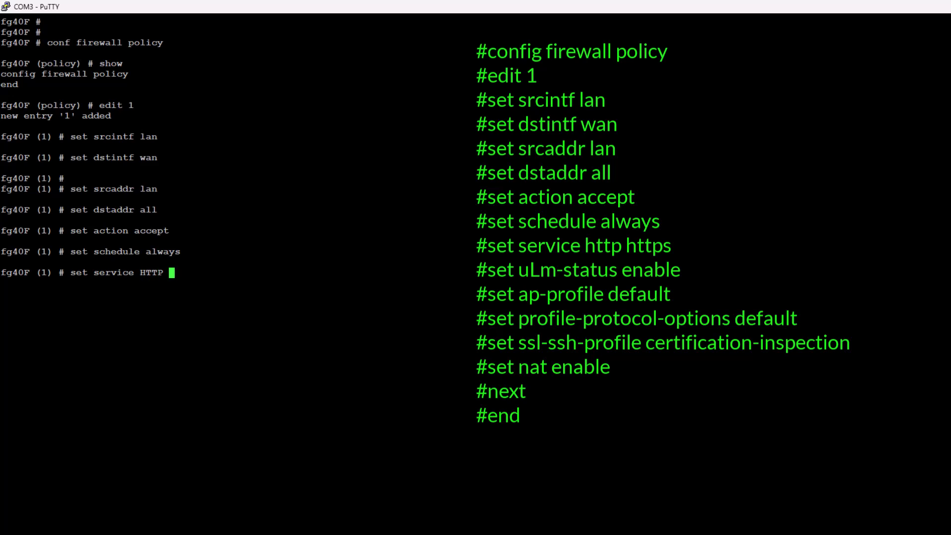
{"action": "type", "text": "HTTPS"}
{"action": "key", "text": "Return"}
Enable UTM status on policy 1 and apply the default antivirus profile.
{"action": "type", "text": "set ut"}
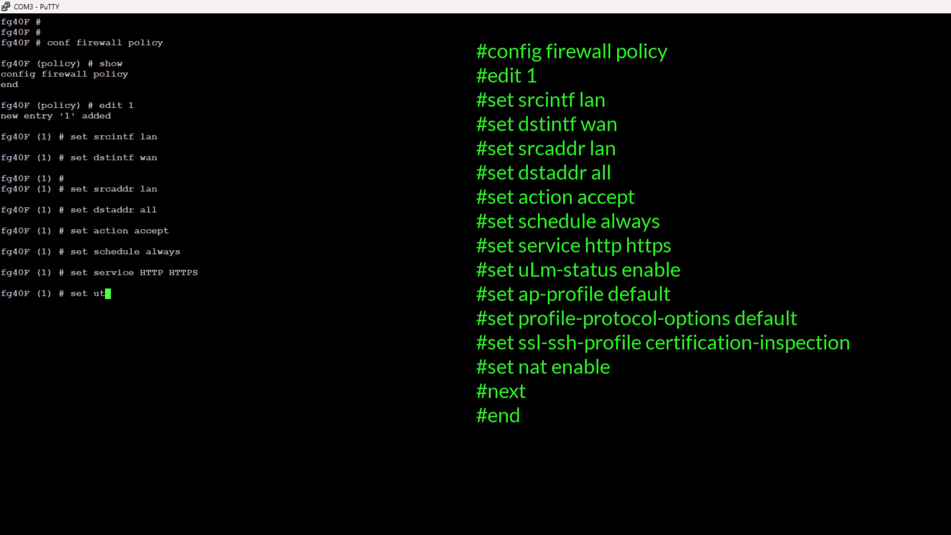
{"action": "key", "text": "Tab"}
{"action": "type", "text": "e"}
{"action": "key", "text": "Tab"}
{"action": "key", "text": "Return"}
{"action": "type", "text": "set av"}
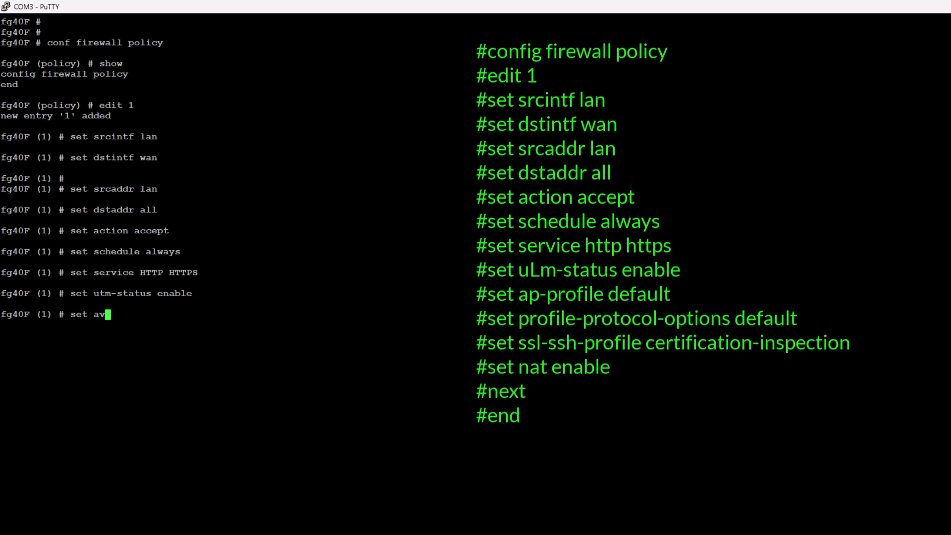
{"action": "key", "text": "Tab"}
{"action": "type", "text": "de"}
{"action": "key", "text": "Tab"}
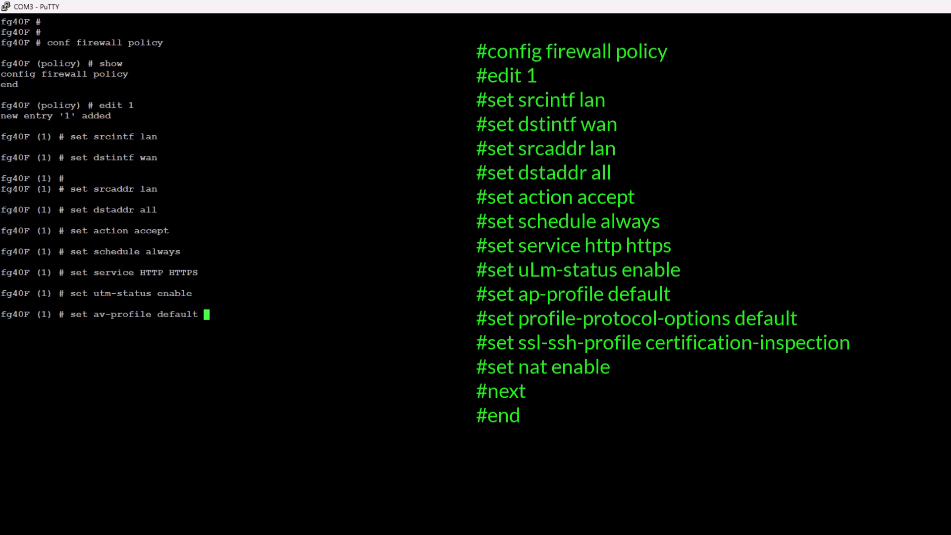
{"action": "key", "text": "Return"}
Apply the default protocol options profile and the certificate-inspection SSL/SSH profile.
{"action": "type", "text": "set pro"}
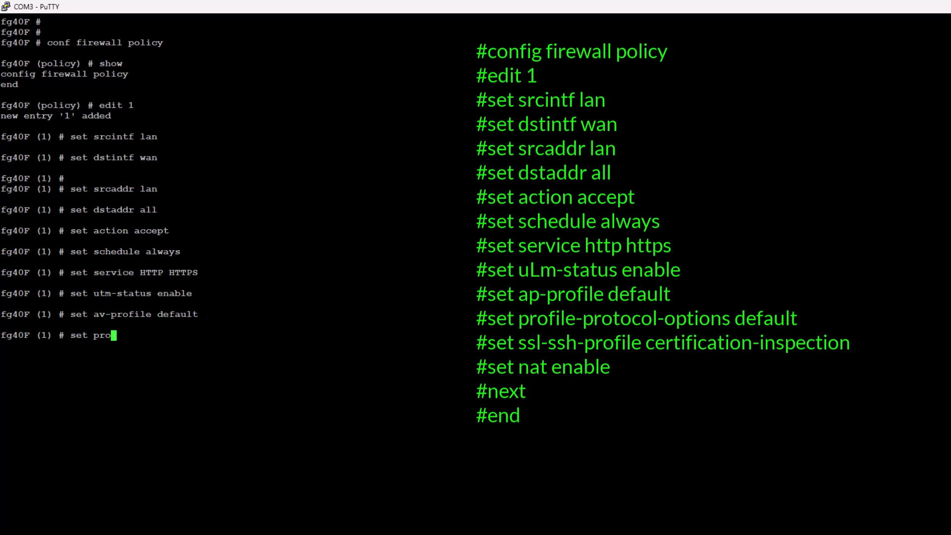
{"action": "key", "text": "Tab"}
{"action": "key", "text": "Tab"}
{"action": "type", "text": "de"}
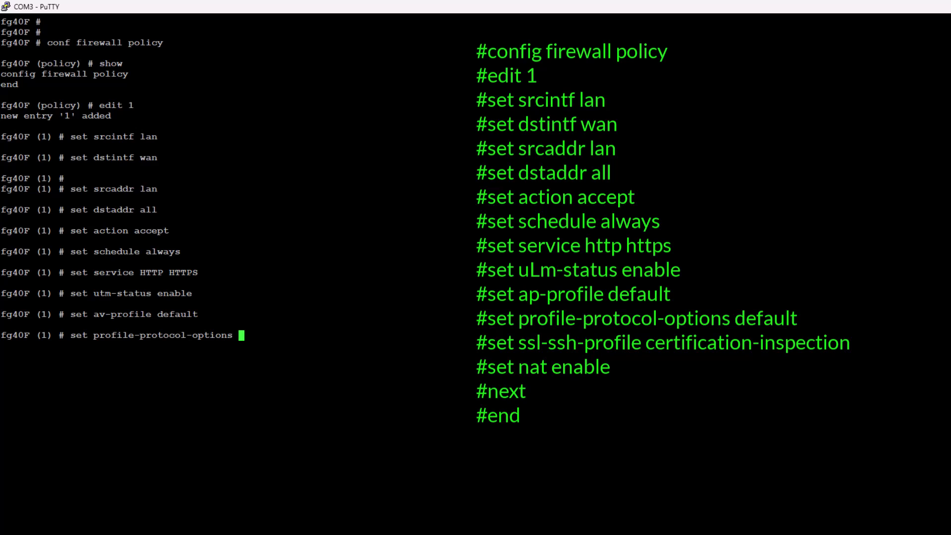
{"action": "key", "text": "Tab"}
{"action": "key", "text": "Return"}
{"action": "type", "text": "set ssl"}
{"action": "key", "text": "Tab"}
{"action": "type", "text": "cert"}
{"action": "key", "text": "Tab"}
{"action": "key", "text": "Return"}
Enable NAT on policy 1, then save the entry and exit firewall policy configuration.
{"action": "type", "text": "set nat"}
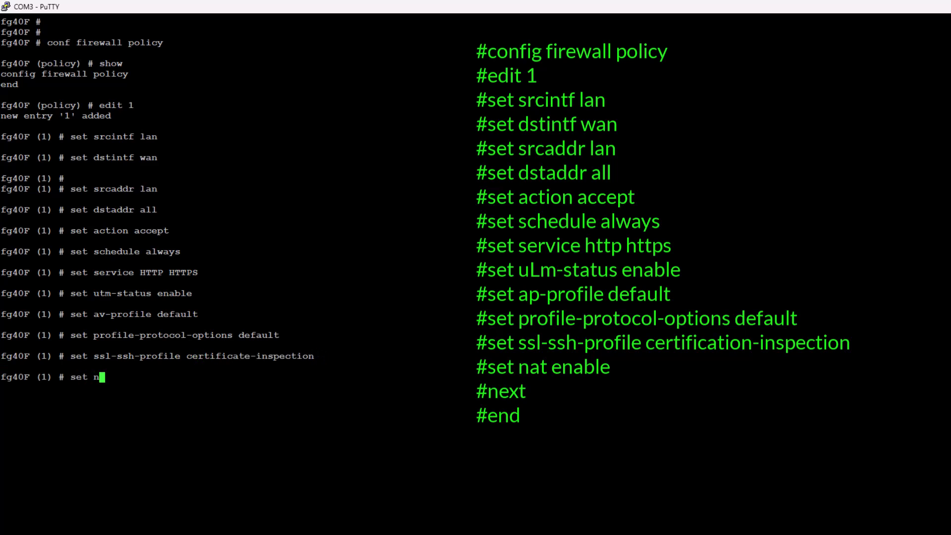
{"action": "key", "text": "Tab"}
{"action": "key", "text": "BackSpace"}
{"action": "key", "text": "BackSpace"}
{"action": "type", "text": "en"}
{"action": "key", "text": "Tab"}
{"action": "key", "text": "Return"}
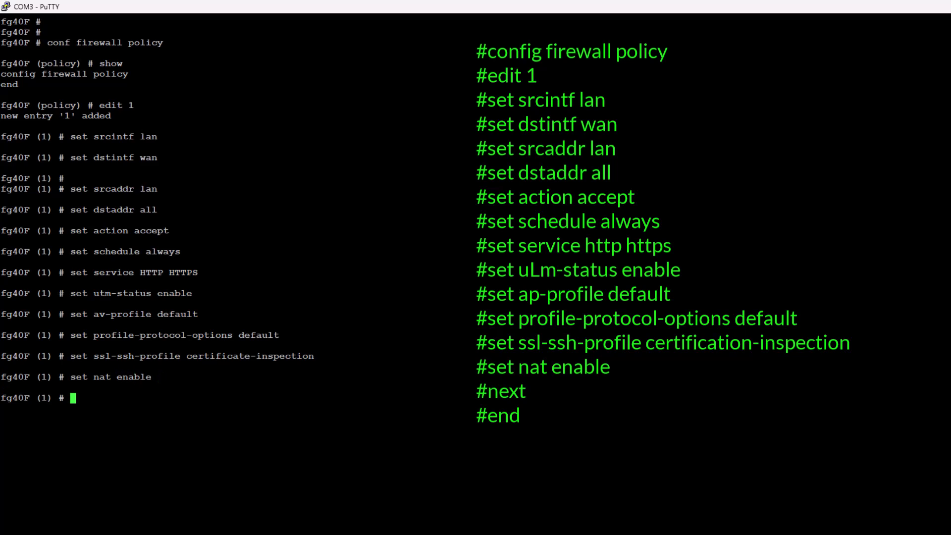
{"action": "type", "text": "next"}
{"action": "key", "text": "Return"}
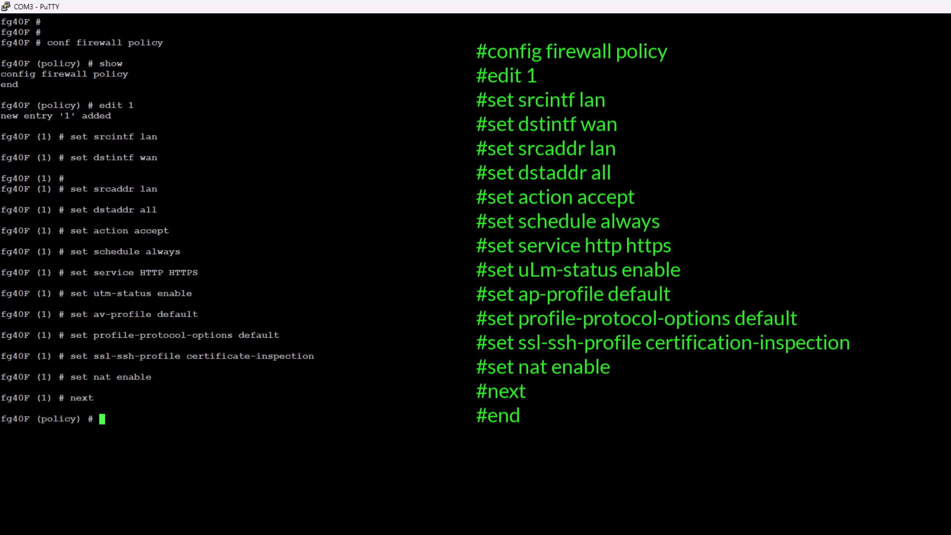
{"action": "type", "text": "end"}
{"action": "key", "text": "Return"}
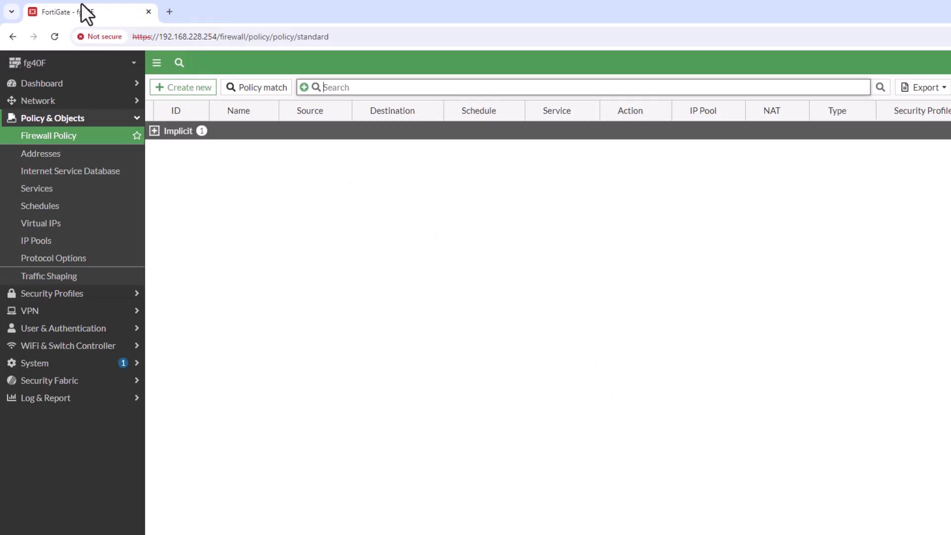
Reload Firewall Policy and expand the lan → wan group to check policy 1.
{"action": "left_click", "coordinate": [55, 35]}
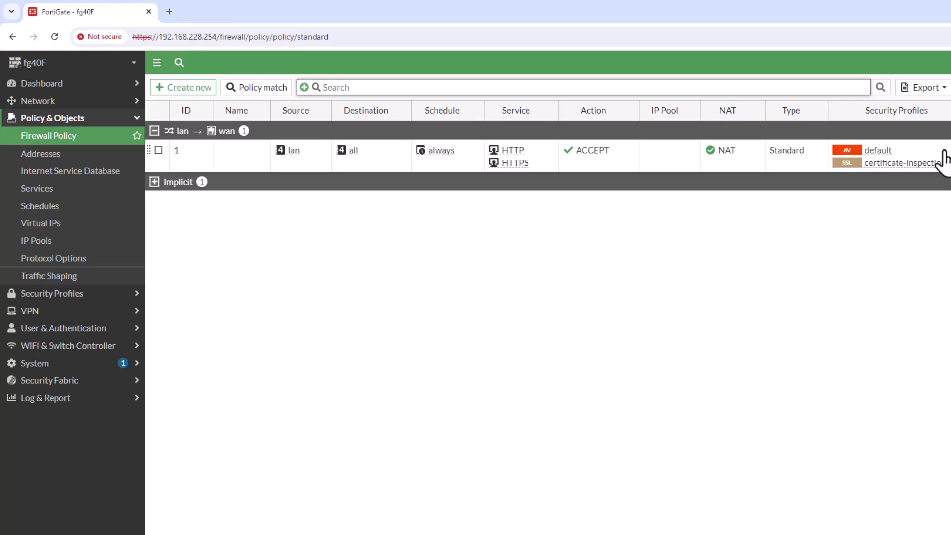
{"action": "left_click", "coordinate": [154, 130]}
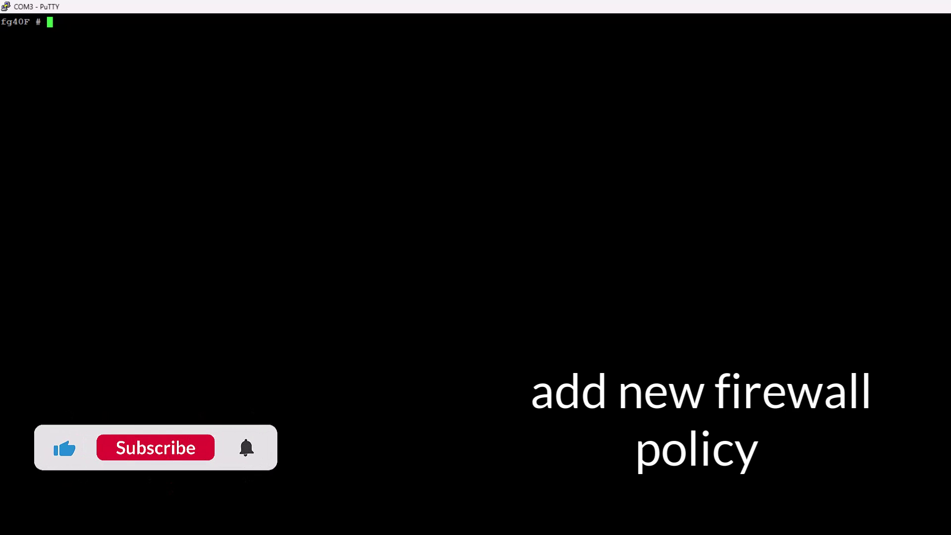
Enter the firewall policy configuration and create policy entry 2.
{"action": "type", "text": "conf file-filter"}
{"action": "key", "text": "BackSpace"}
{"action": "key", "text": "BackSpace"}
{"action": "key", "text": "BackSpace"}
{"action": "key", "text": "BackSpace"}
{"action": "key", "text": "BackSpace"}
{"action": "key", "text": "BackSpace"}
{"action": "key", "text": "BackSpace"}
{"action": "key", "text": "BackSpace"}
{"action": "key", "text": "BackSpace"}
{"action": "type", "text": "rewall policy"}
{"action": "key", "text": "Return"}
{"action": "key", "text": "Return"}
{"action": "type", "text": "edit 2"}
{"action": "key", "text": "Return"}
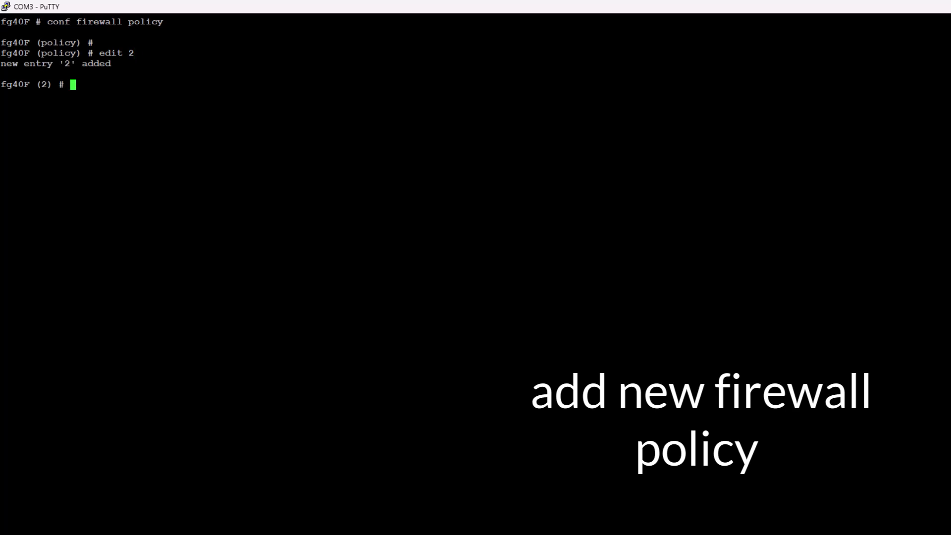
Set policy 2 from interface lan to wan, with source address lan and destination all.
{"action": "type", "text": "set srci"}
{"action": "key", "text": "Tab"}
{"action": "type", "text": "l2"}
{"action": "key", "text": "Tab"}
{"action": "key", "text": "BackSpace"}
{"action": "key", "text": "BackSpace"}
{"action": "key", "text": "BackSpace"}
{"action": "key", "text": "BackSpace"}
{"action": "key", "text": "BackSpace"}
{"action": "key", "text": "BackSpace"}
{"action": "type", "text": "an"}
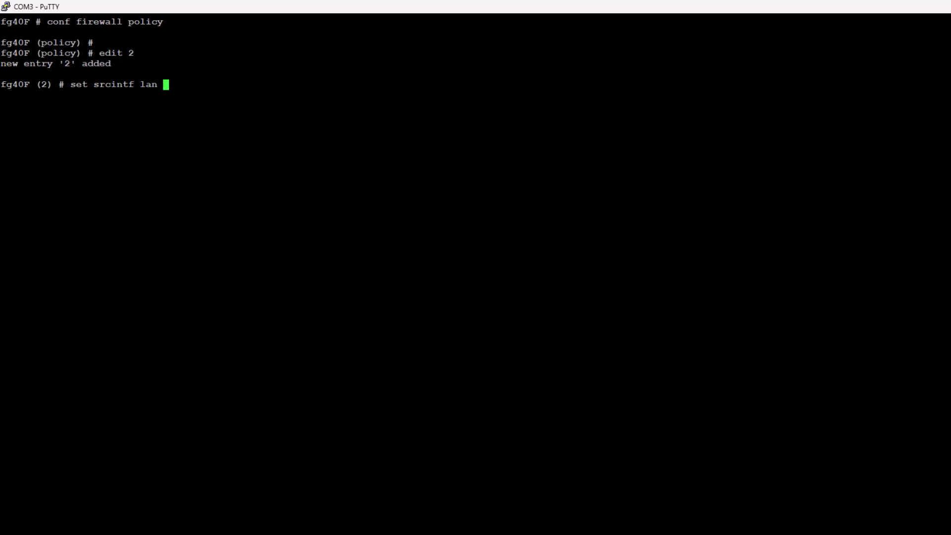
{"action": "key", "text": "Return"}
{"action": "type", "text": "set "}
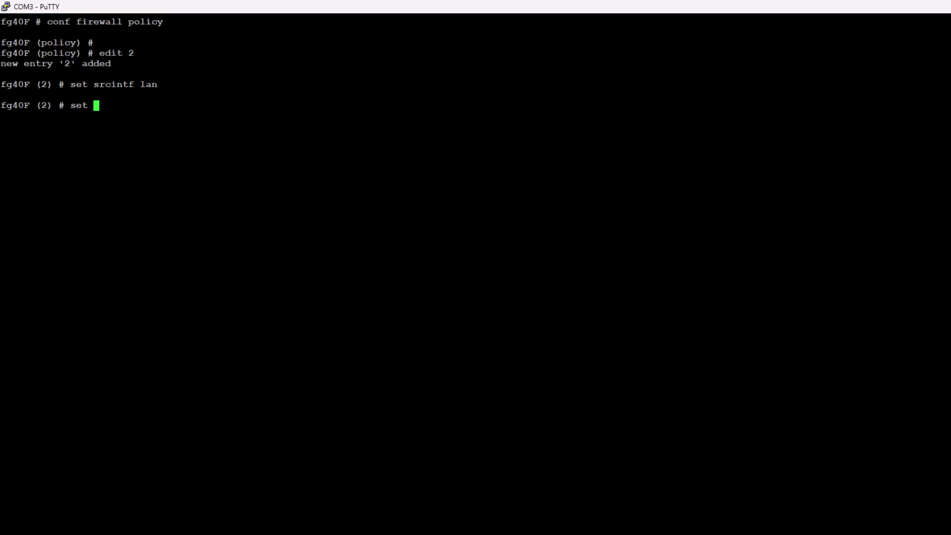
{"action": "type", "text": "dstintf wan"}
{"action": "key", "text": "Return"}
{"action": "type", "text": "set src"}
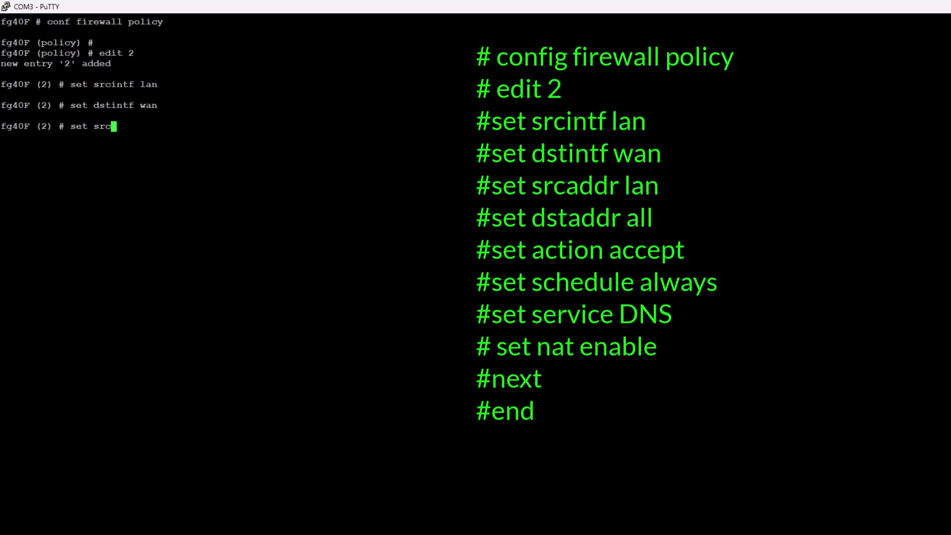
{"action": "type", "text": "addr lan"}
{"action": "key", "text": "Return"}
{"action": "type", "text": "set dstaddr all"}
{"action": "key", "text": "Return"}
Make policy 2 accept traffic on schedule always for the DNS service.
{"action": "type", "text": "se"}
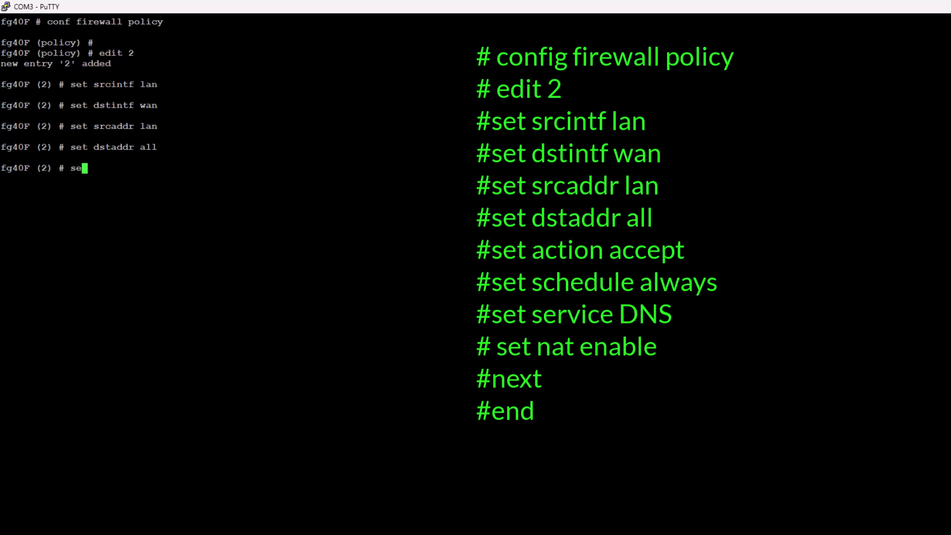
{"action": "type", "text": "t action accept"}
{"action": "key", "text": "Return"}
{"action": "type", "text": "set schedule always"}
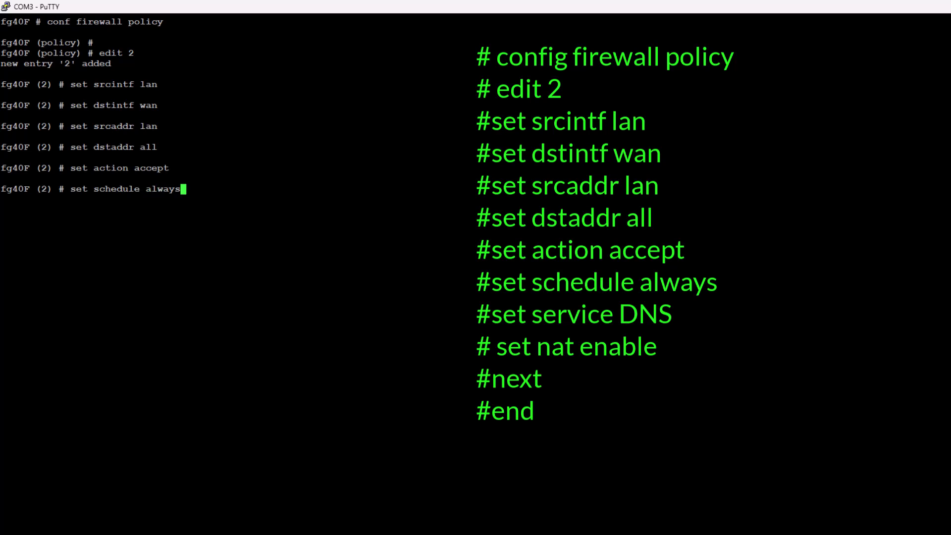
{"action": "key", "text": "Return"}
{"action": "type", "text": "set service DNS"}
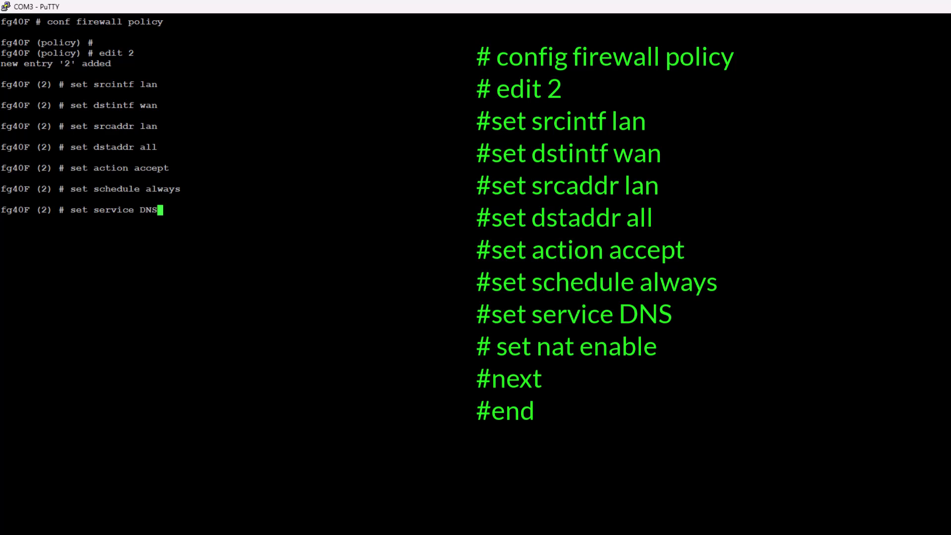
{"action": "type", "text": " set"}
{"action": "key", "text": "BackSpace"}
{"action": "key", "text": "BackSpace"}
{"action": "key", "text": "BackSpace"}
{"action": "key", "text": "BackSpace"}
{"action": "key", "text": "Return"}
Enable NAT on policy 2, then save it and exit the policy configuration.
{"action": "type", "text": "set nat enable"}
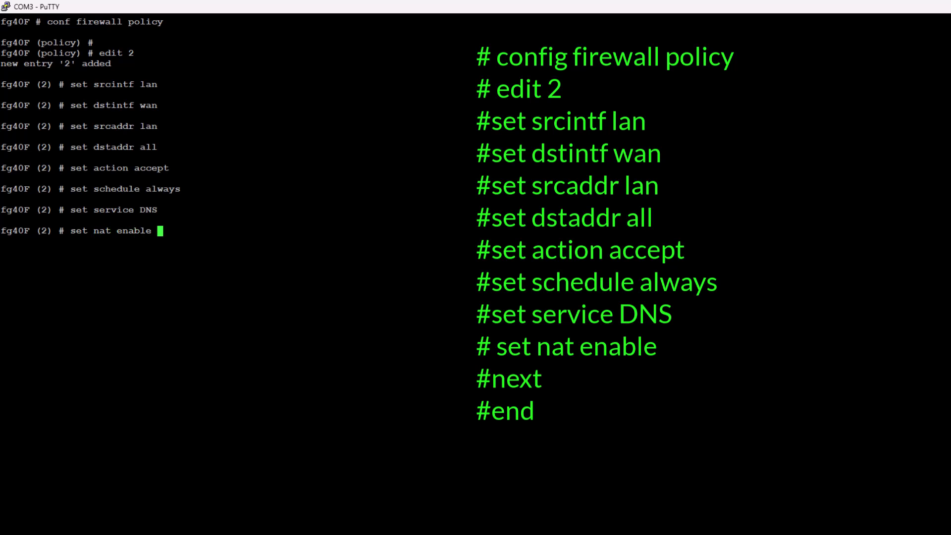
{"action": "key", "text": "Return"}
{"action": "type", "text": "next"}
{"action": "key", "text": "Return"}
{"action": "type", "text": "end"}
{"action": "key", "text": "Return"}
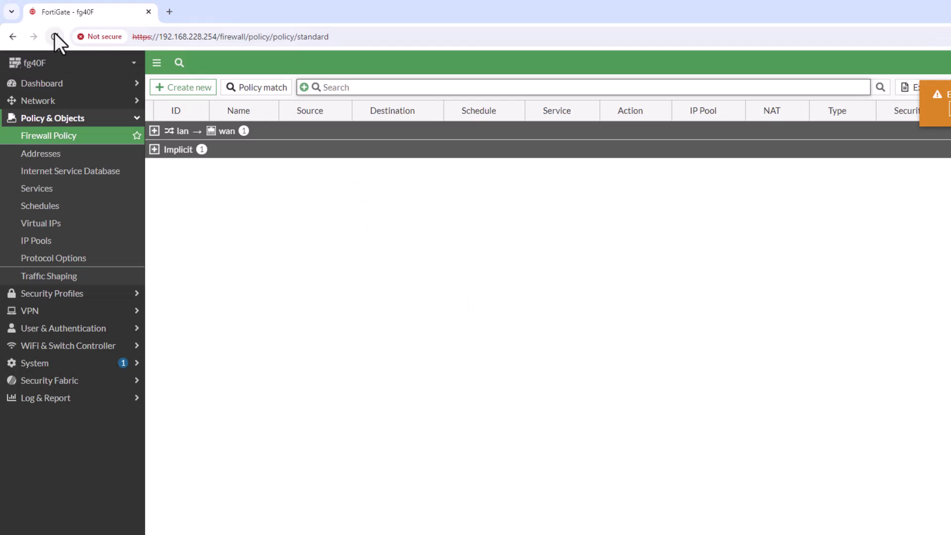
Reload the policy list and expand lan → wan to see DNS policy 2 under policy 1.
{"action": "left_click", "coordinate": [54, 35]}
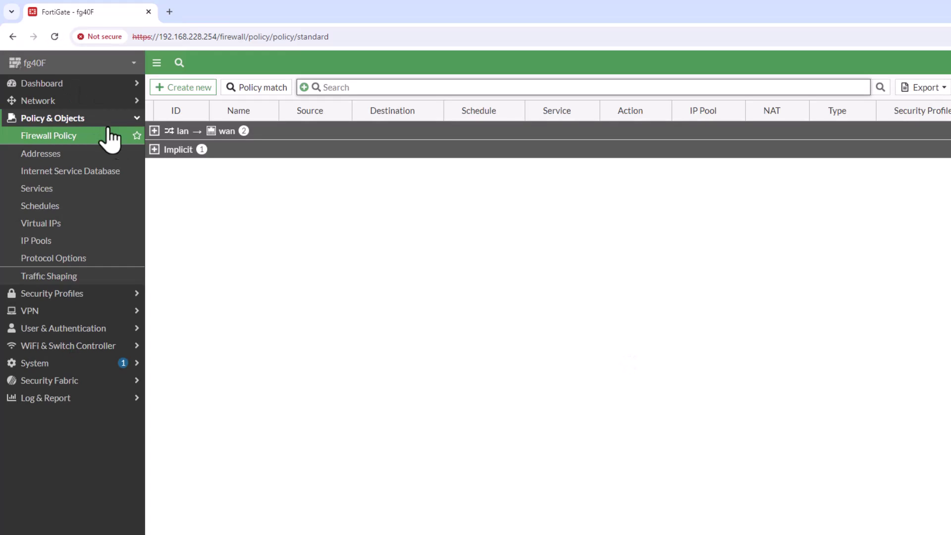
{"action": "left_click", "coordinate": [154, 132]}
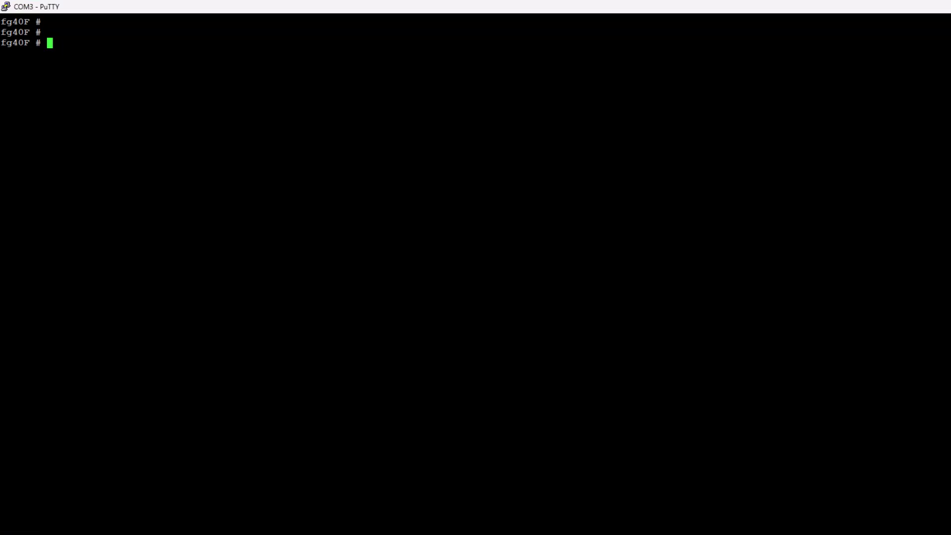
Create a firewall address object for the public host IP, bound to wan with a /32 subnet, and save it.
{"action": "type", "text": "config firewall address"}
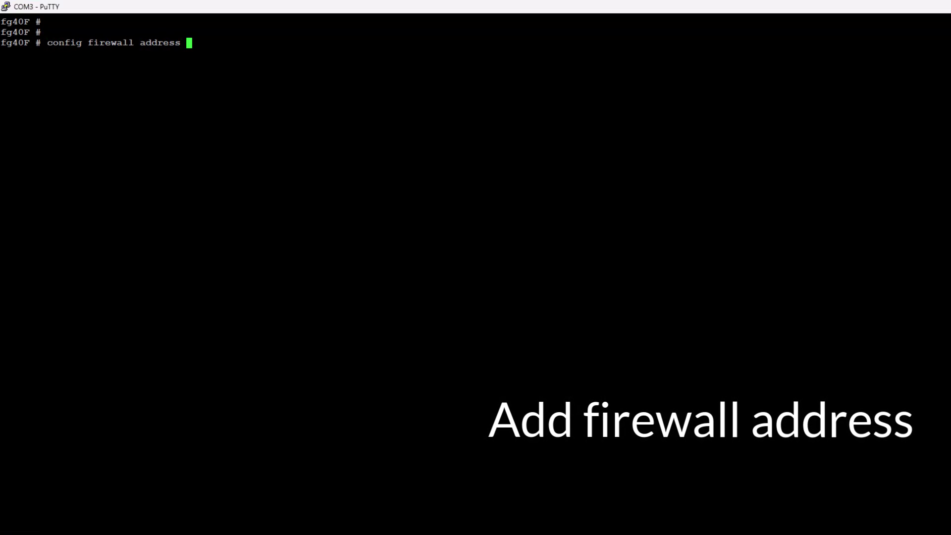
{"action": "key", "text": "Return"}
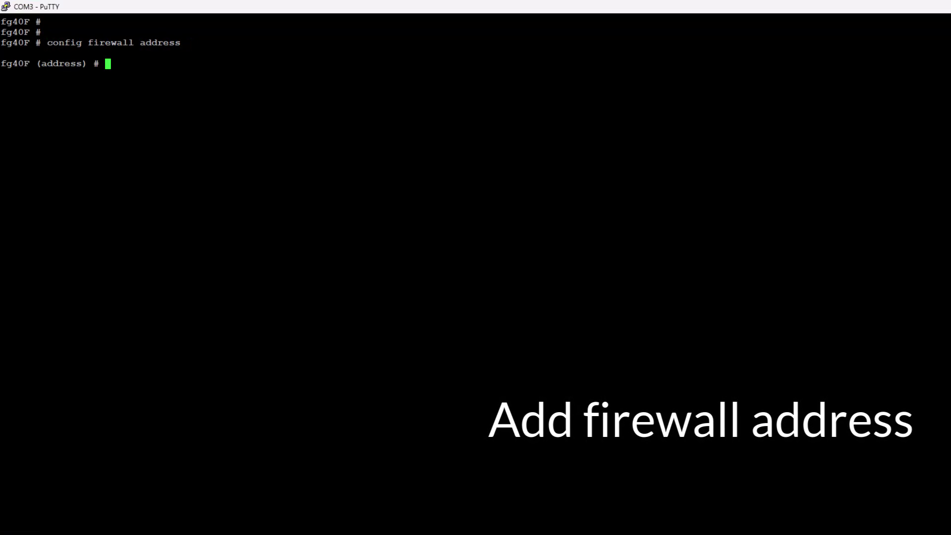
{"action": "type", "text": "edit obje"}
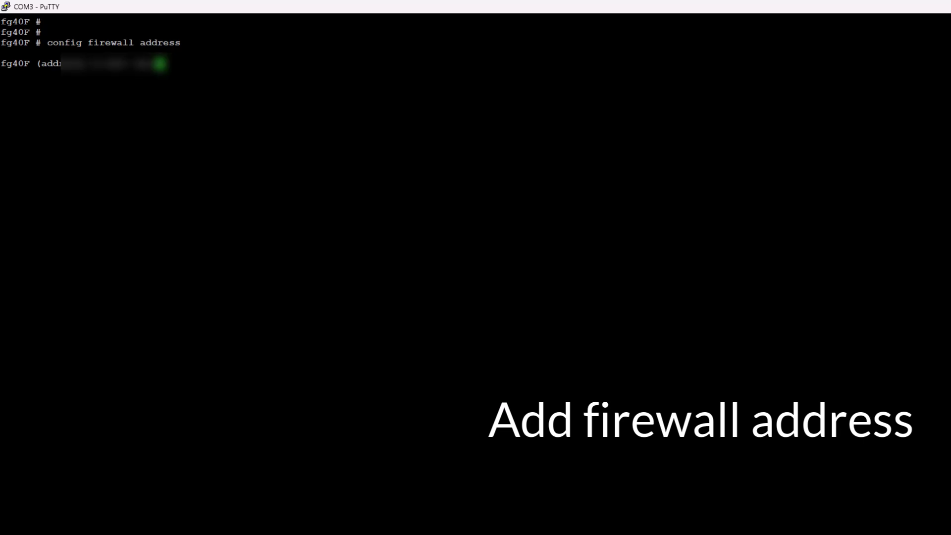
{"action": "type", "text": "112.237."}
{"action": "type", "text": "114"}
{"action": "type", "text": ".149"}
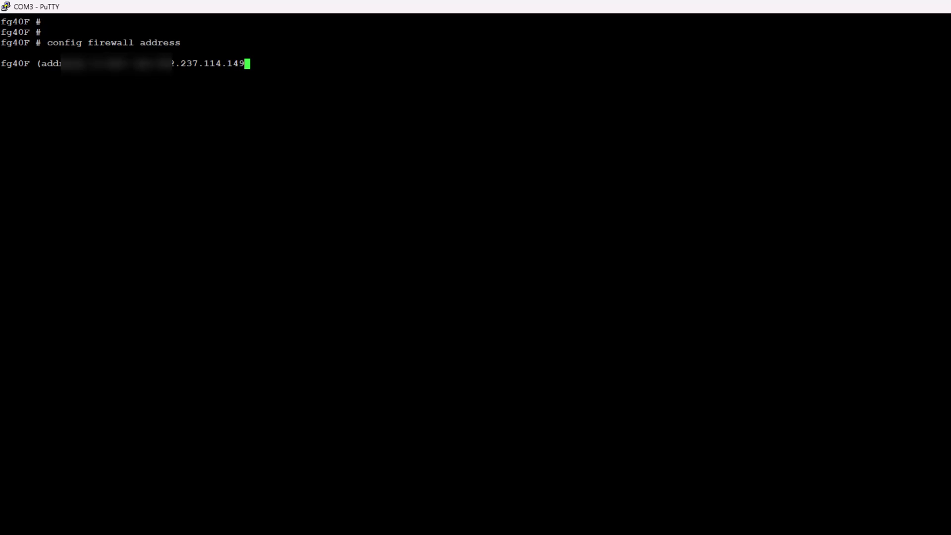
{"action": "key", "text": "Return"}
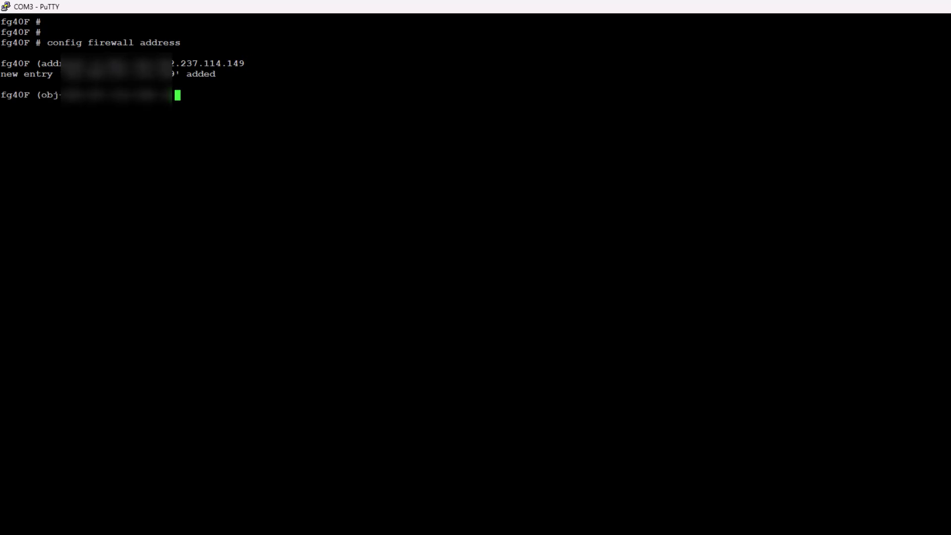
{"action": "type", "text": "set ass"}
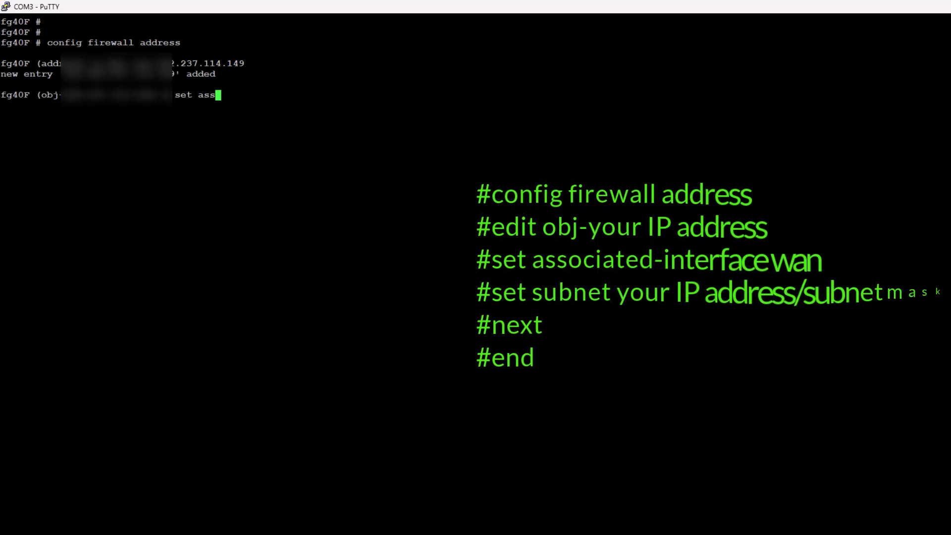
{"action": "type", "text": "ociated-interface wan"}
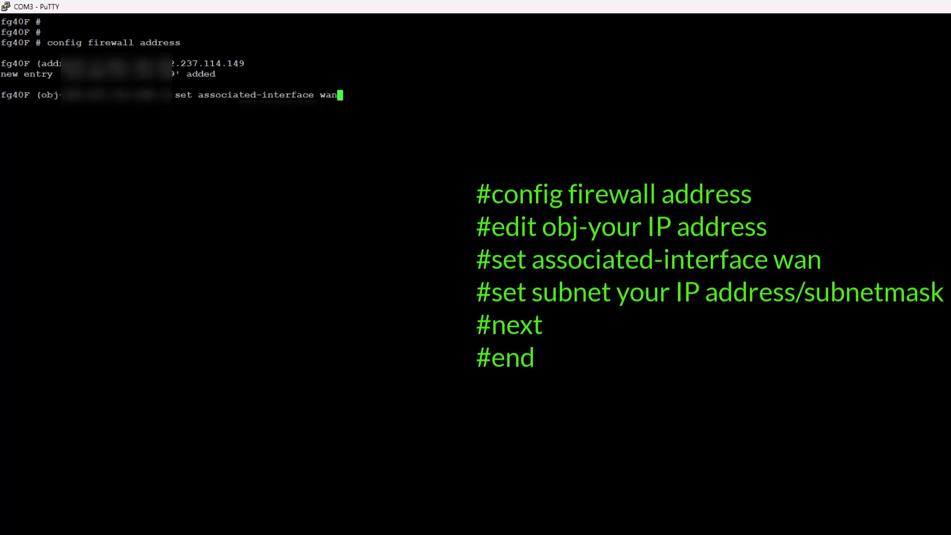
{"action": "key", "text": "Return"}
{"action": "type", "text": "set subnet "}
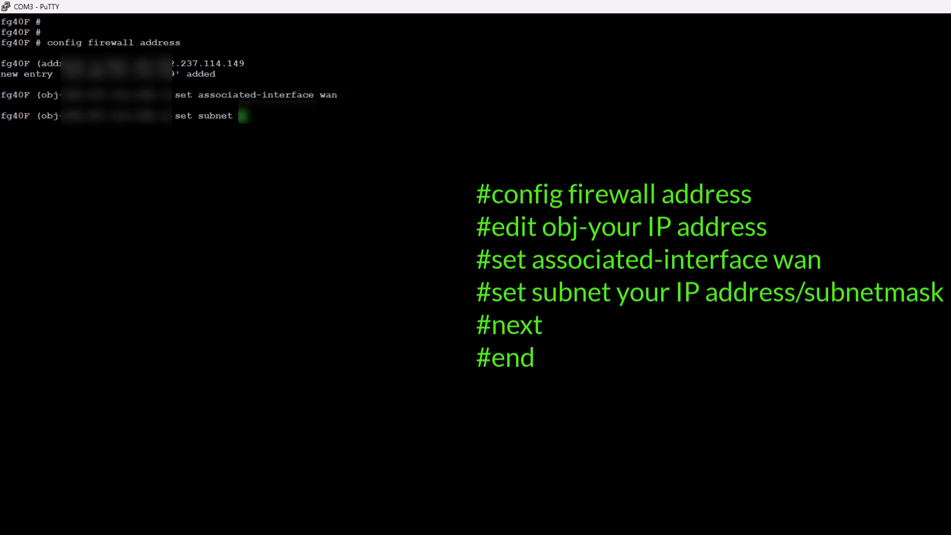
{"action": "type", "text": "192.237.114"}
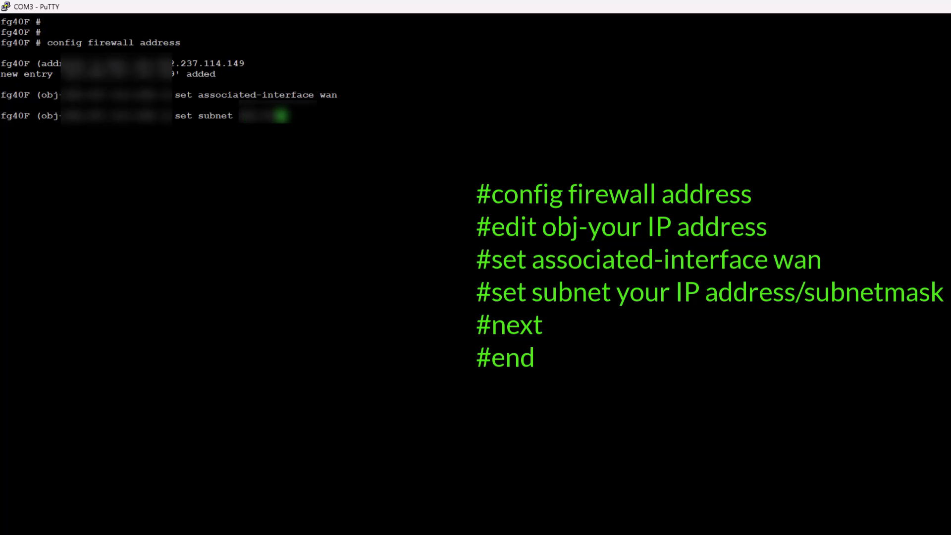
{"action": "type", "text": ".149"}
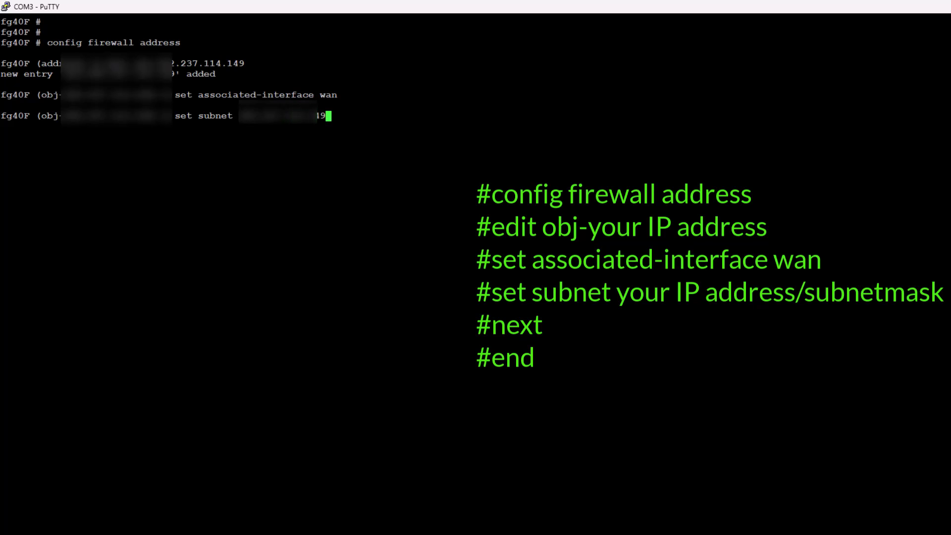
{"action": "type", "text": "/232"}
{"action": "key", "text": "Return"}
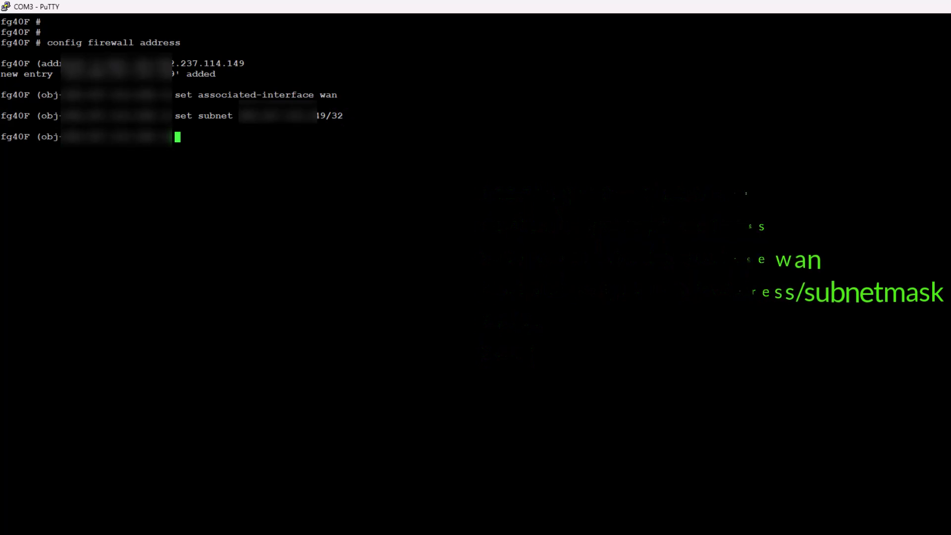
{"action": "type", "text": "next"}
{"action": "key", "text": "Return"}
{"action": "type", "text": "end"}
{"action": "key", "text": "Return"}
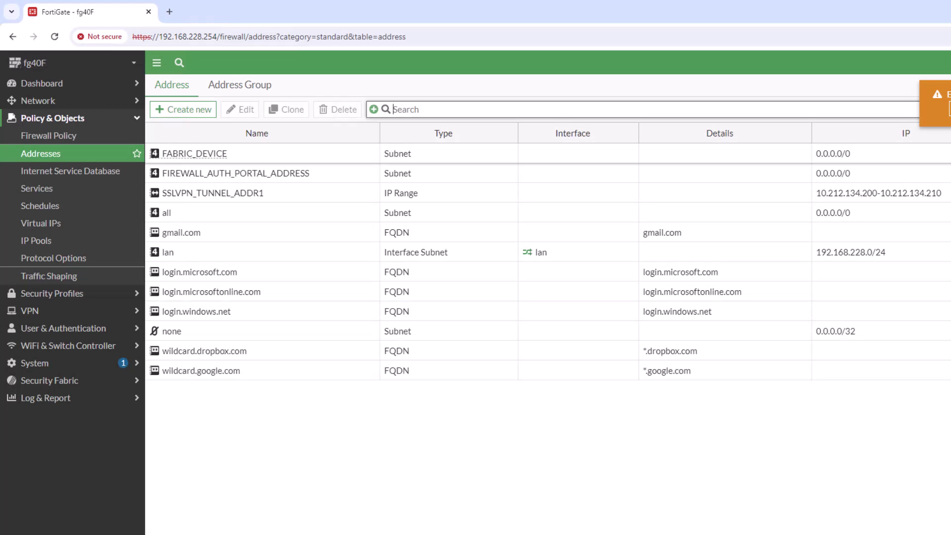
Dismiss the warning and locate the new obj-202.237.114.149 entry in the Addresses list.
{"action": "left_click", "coordinate": [938, 101]}
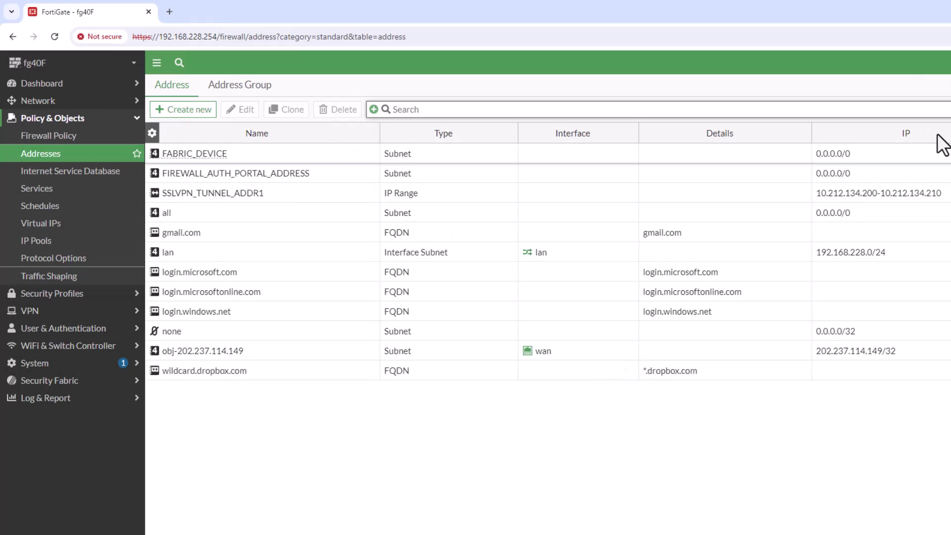
{"action": "double_click", "coordinate": [201, 353]}
{"action": "left_click", "coordinate": [325, 474]}
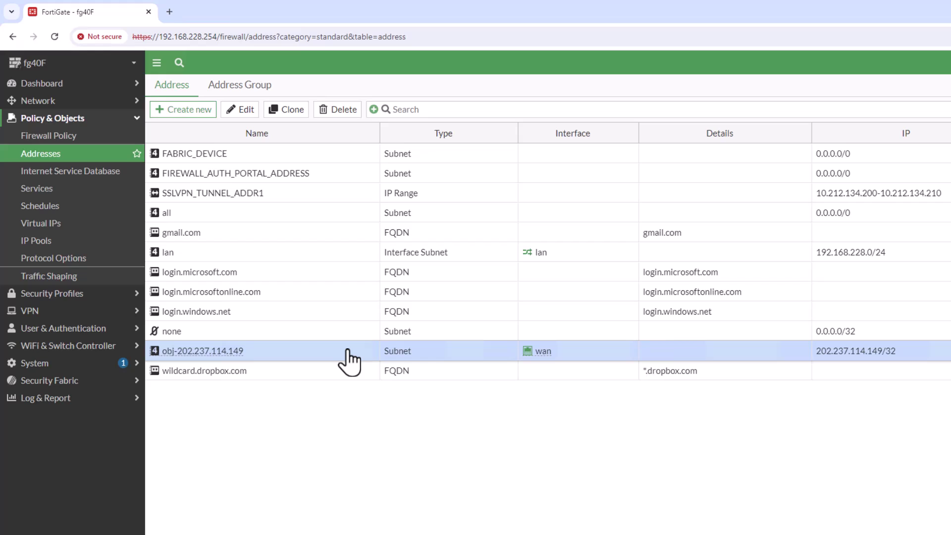
Bring up the Services list showing 84 services.
{"action": "left_click", "coordinate": [60, 189]}
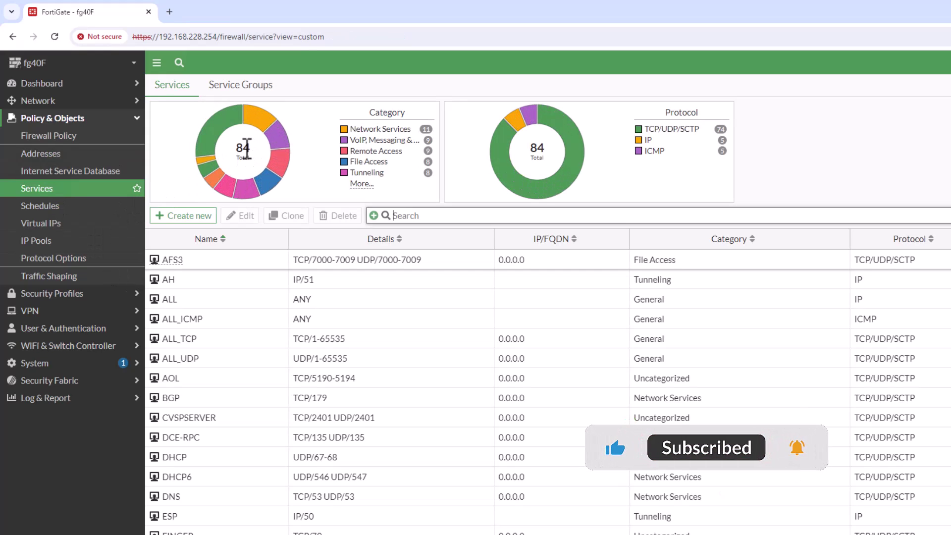
{"action": "left_click_drag", "start_coordinate": [243, 148], "coordinate": [250, 148]}
{"action": "left_click", "coordinate": [255, 165]}
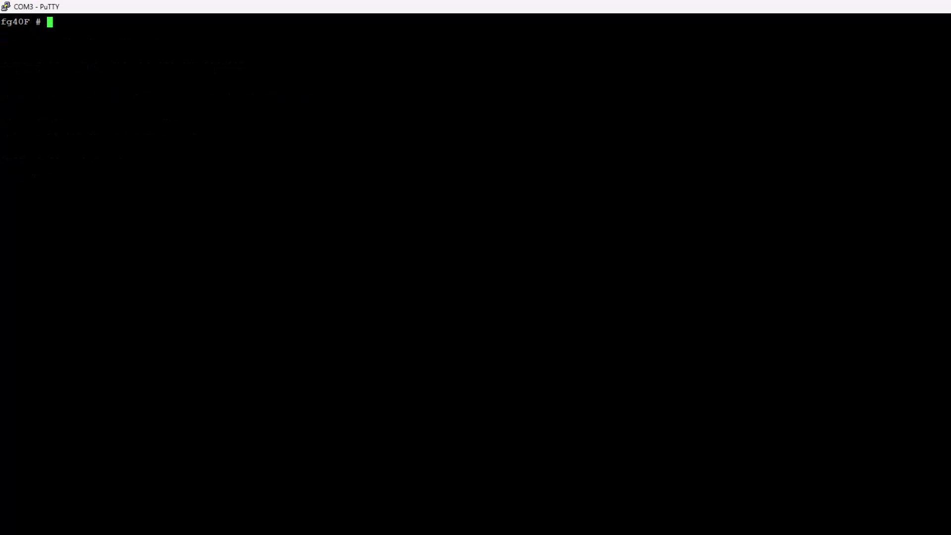
Create custom service SUBMISSION in the Email category with TCP port range 587 and save it.
{"action": "key", "text": "Return"}
{"action": "key", "text": "Return"}
{"action": "key", "text": "Return"}
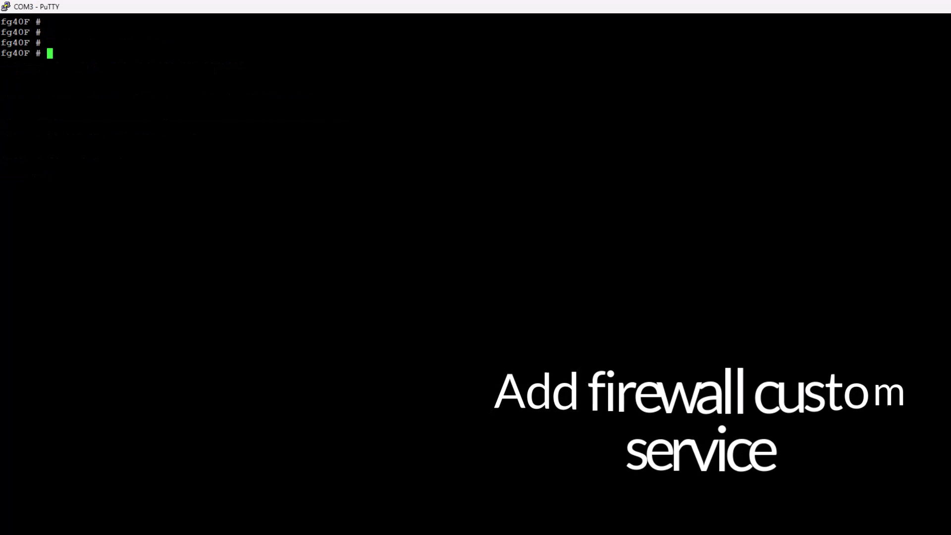
{"action": "type", "text": "config fi"}
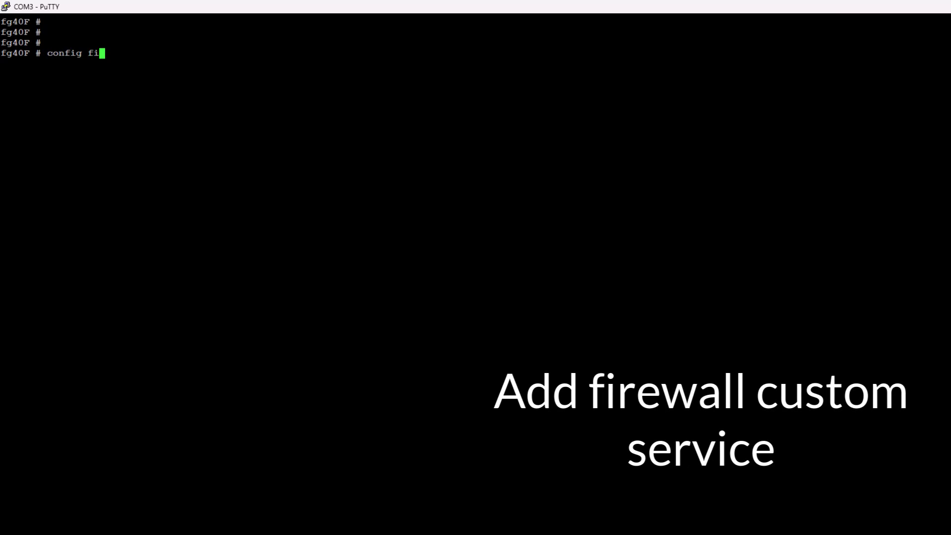
{"action": "type", "text": "rewall service custom"}
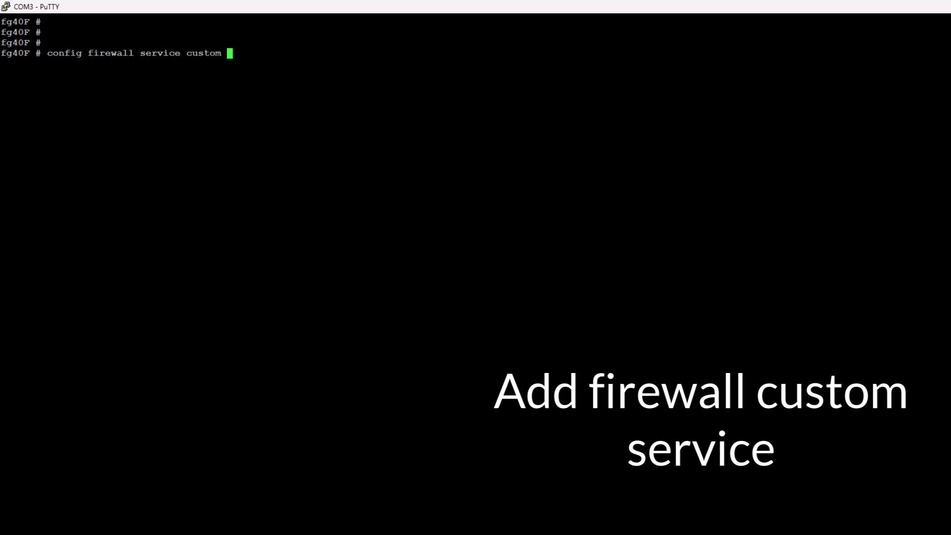
{"action": "key", "text": "Return"}
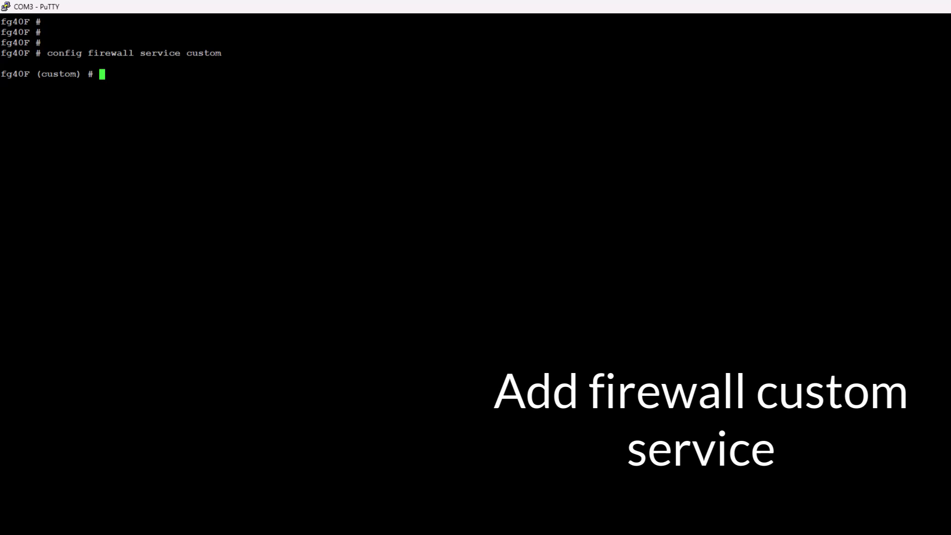
{"action": "type", "text": "edit SUBMISSION"}
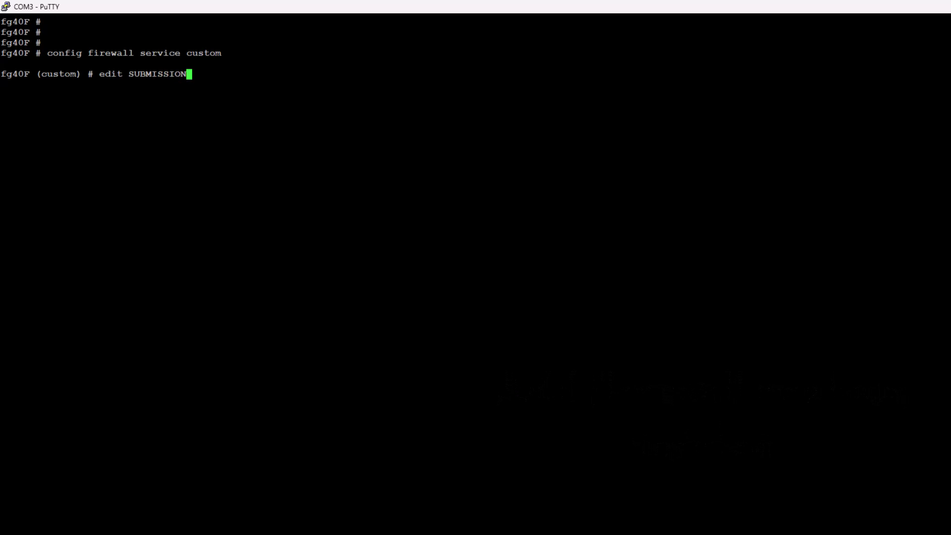
{"action": "key", "text": "Return"}
{"action": "type", "text": "set "}
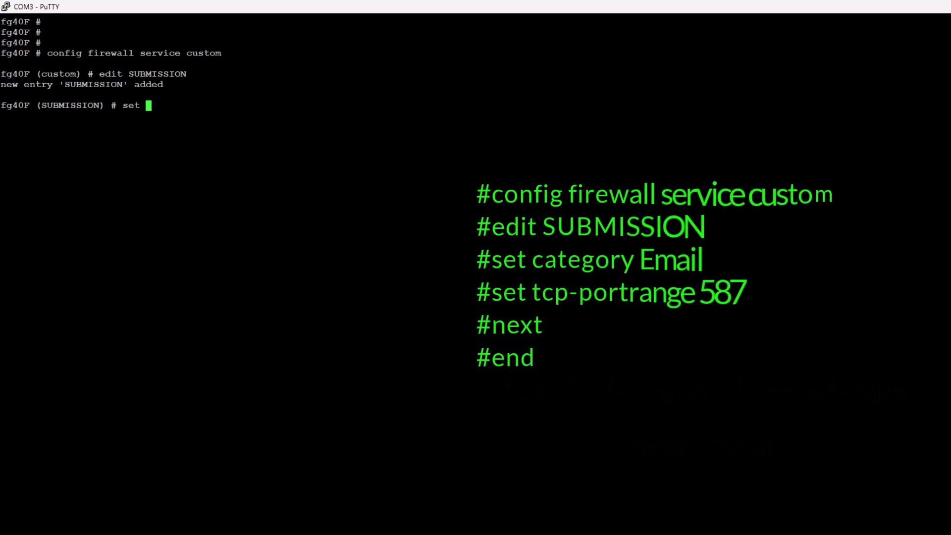
{"action": "type", "text": "category Email"}
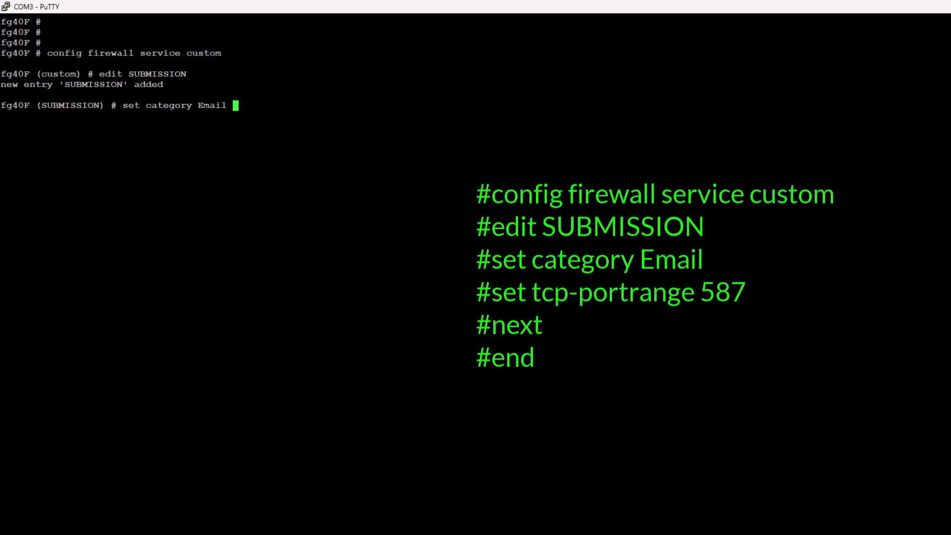
{"action": "key", "text": "Return"}
{"action": "type", "text": "set"}
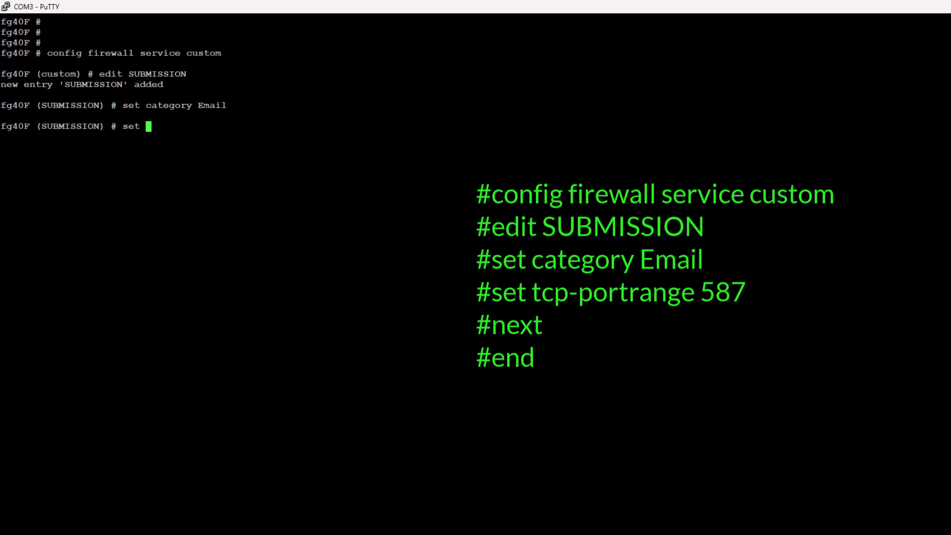
{"action": "type", "text": " tcp-portrange 587"}
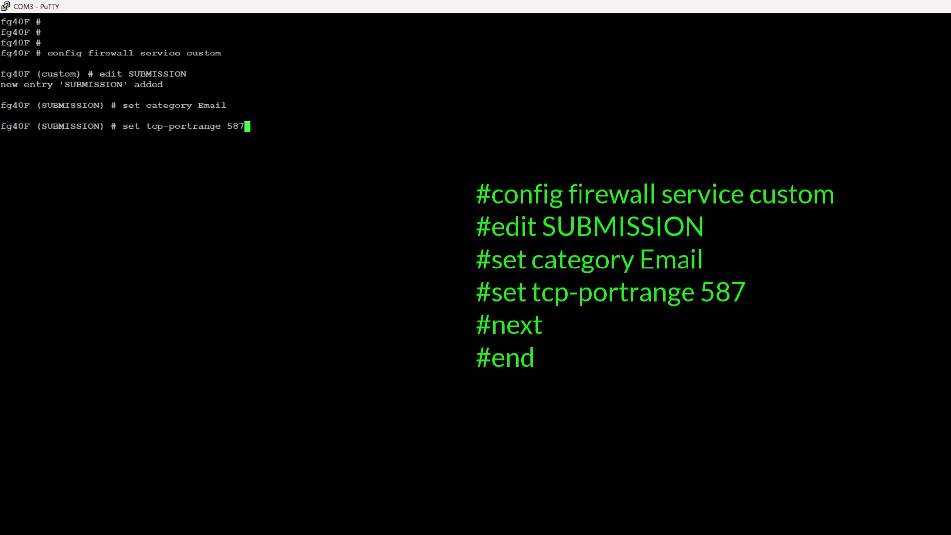
{"action": "key", "text": "Return"}
{"action": "type", "text": "next"}
{"action": "key", "text": "Return"}
{"action": "type", "text": "end"}
{"action": "key", "text": "Return"}
{"action": "key", "text": "Return"}
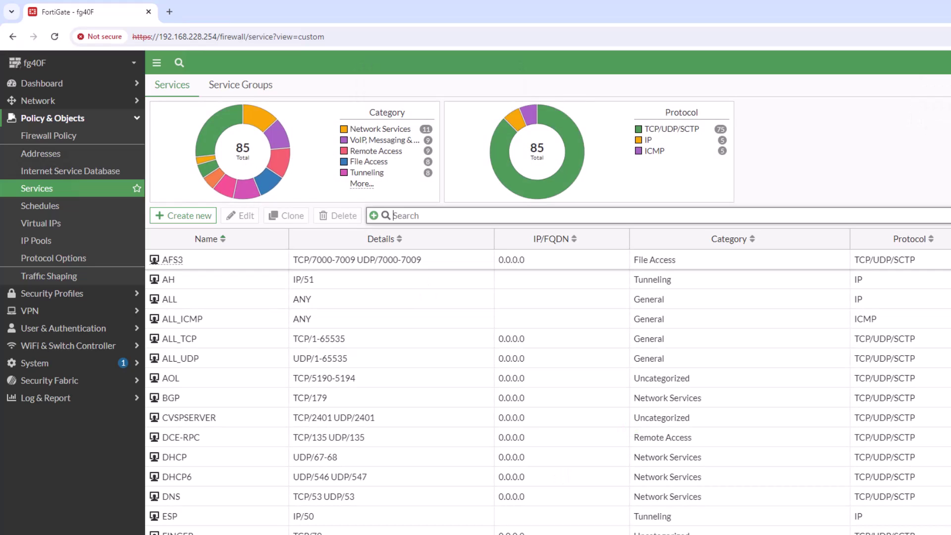
Filter the services list by 'SUB' to find SUBMISSION as an Email service on TCP/587.
{"action": "left_click", "coordinate": [418, 214]}
{"action": "type", "text": "SUB"}
{"action": "key", "text": "Return"}
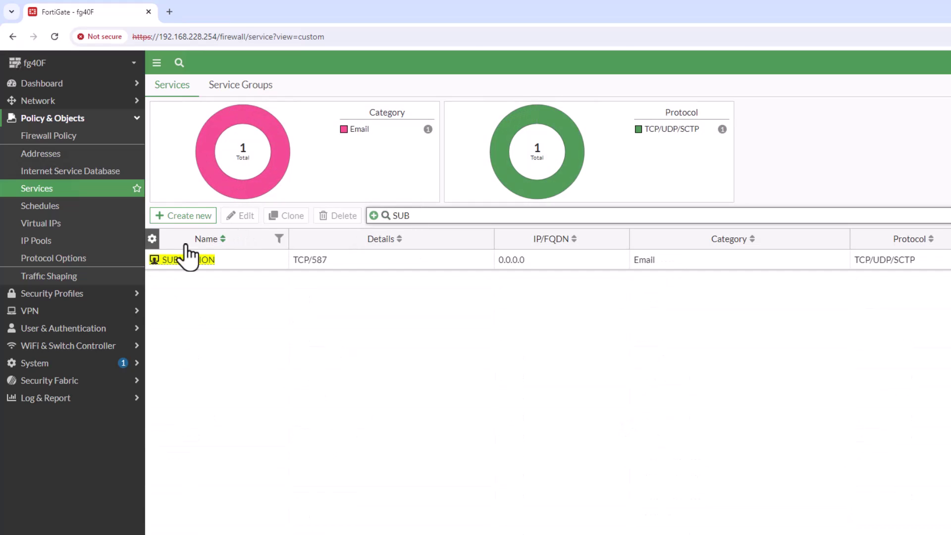
Clear the name filter and reload the page to show all 85 services.
{"action": "double_click", "coordinate": [387, 215]}
{"action": "key", "text": "BackSpace"}
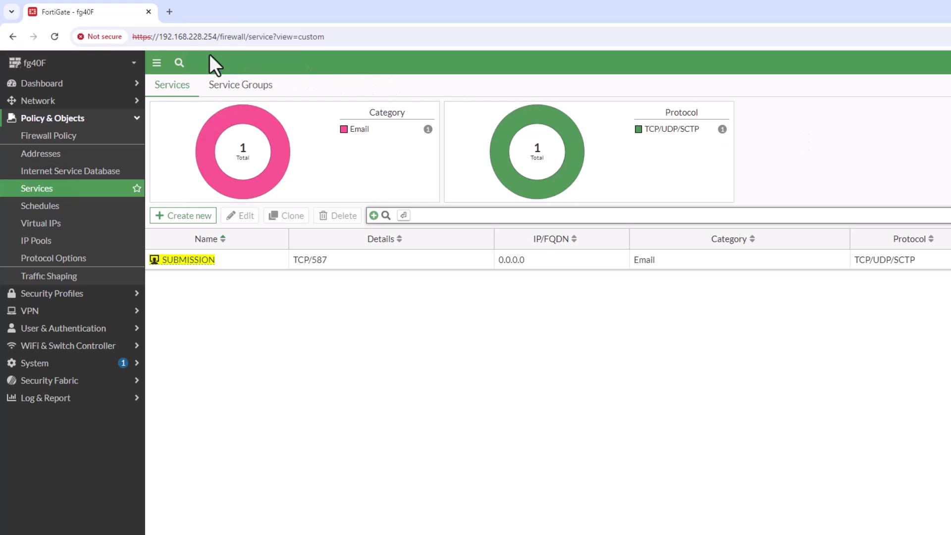
{"action": "left_click", "coordinate": [57, 36]}
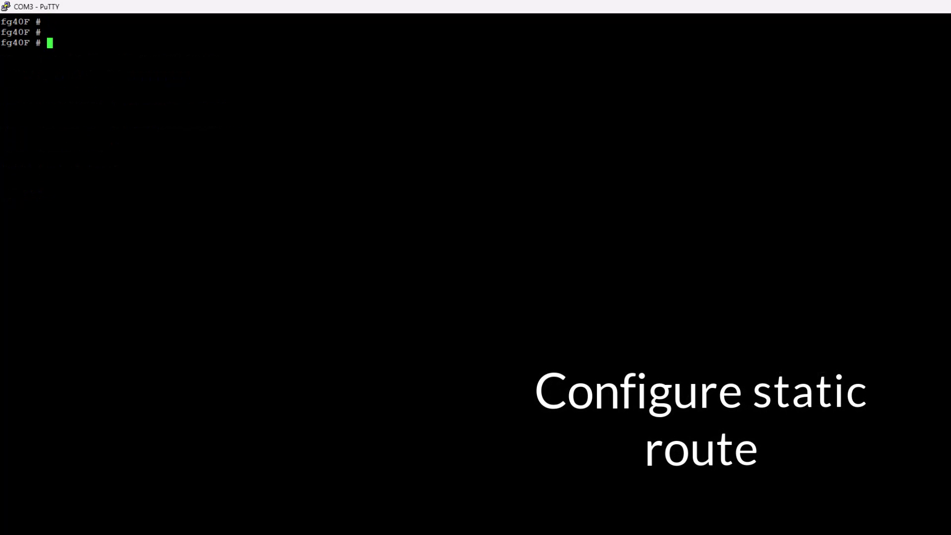
Create static route 1 with destination 192.168.0.0 255.255.0.0.
{"action": "type", "text": "config "}
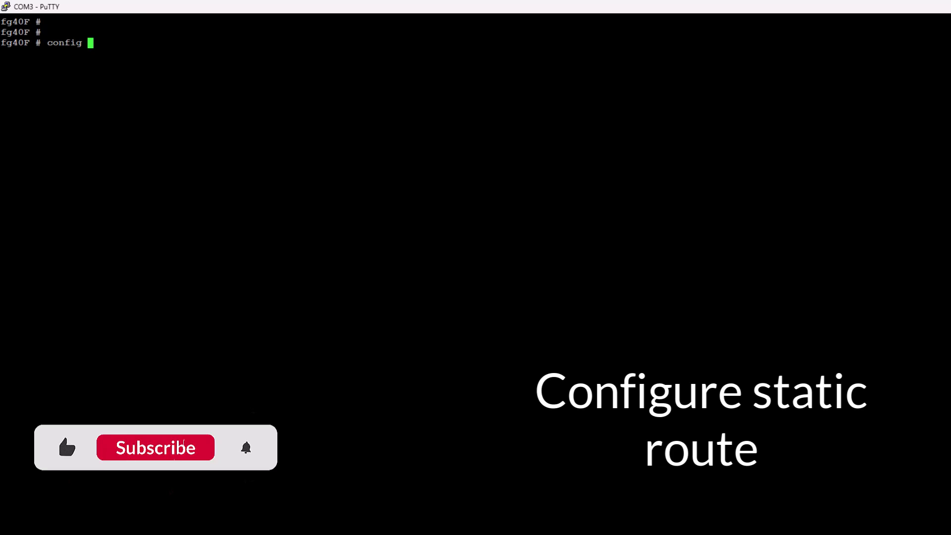
{"action": "type", "text": "router static"}
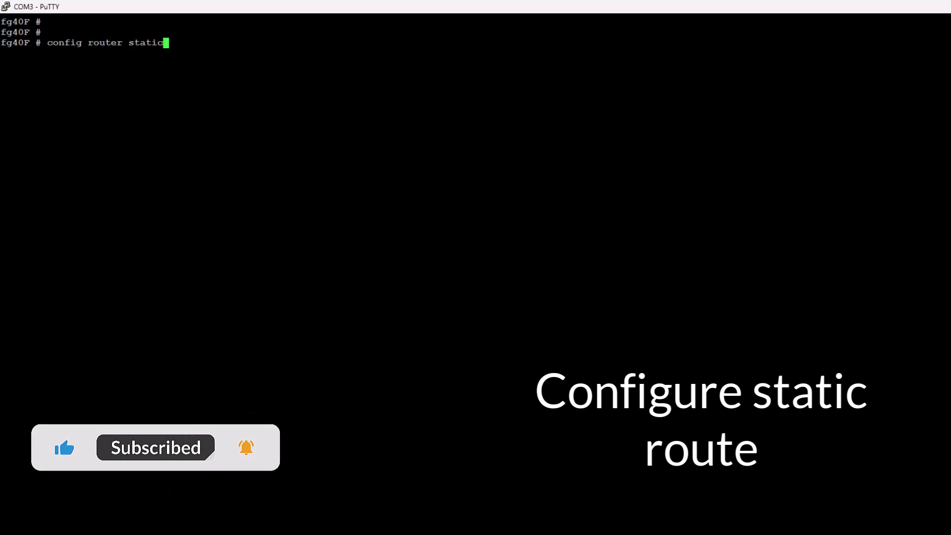
{"action": "key", "text": "Return"}
{"action": "type", "text": "ed"}
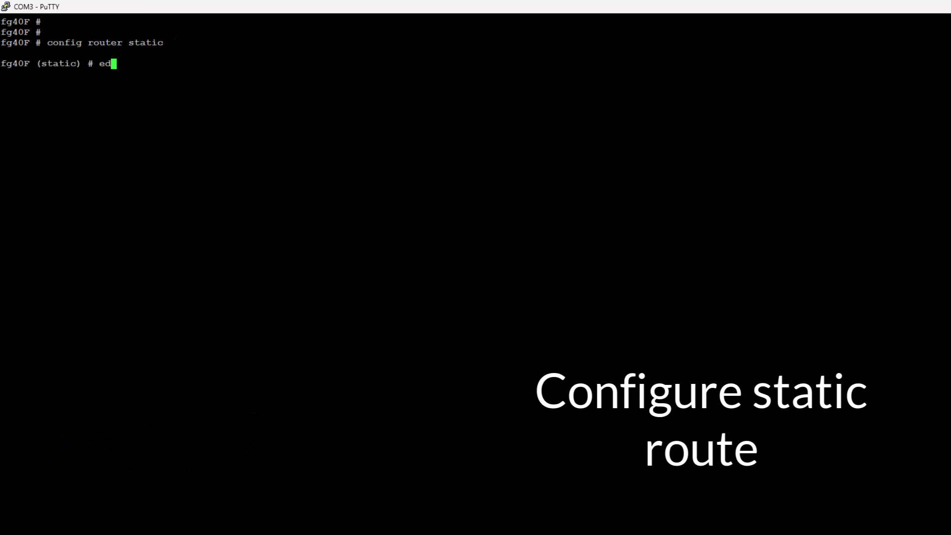
{"action": "type", "text": "it 1"}
{"action": "key", "text": "Return"}
{"action": "type", "text": "set dst"}
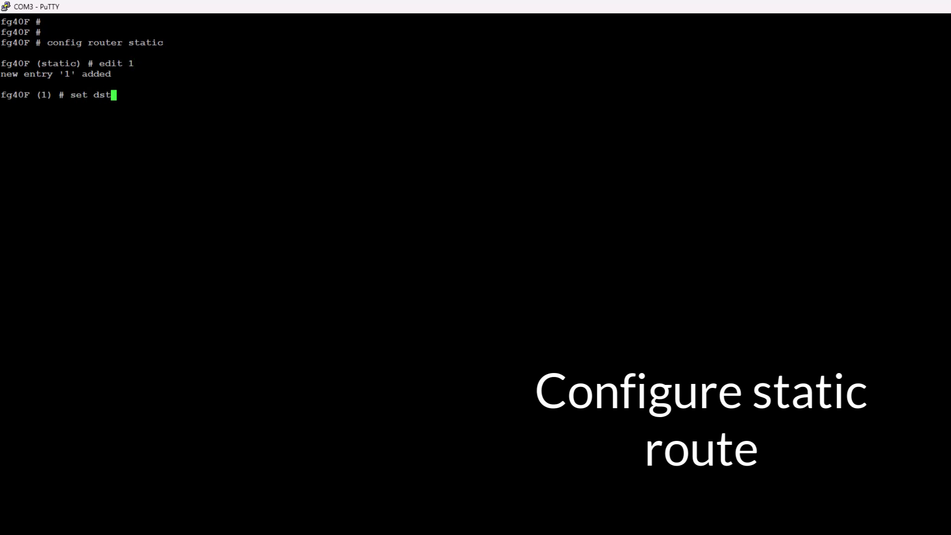
{"action": "type", "text": " 192.1"}
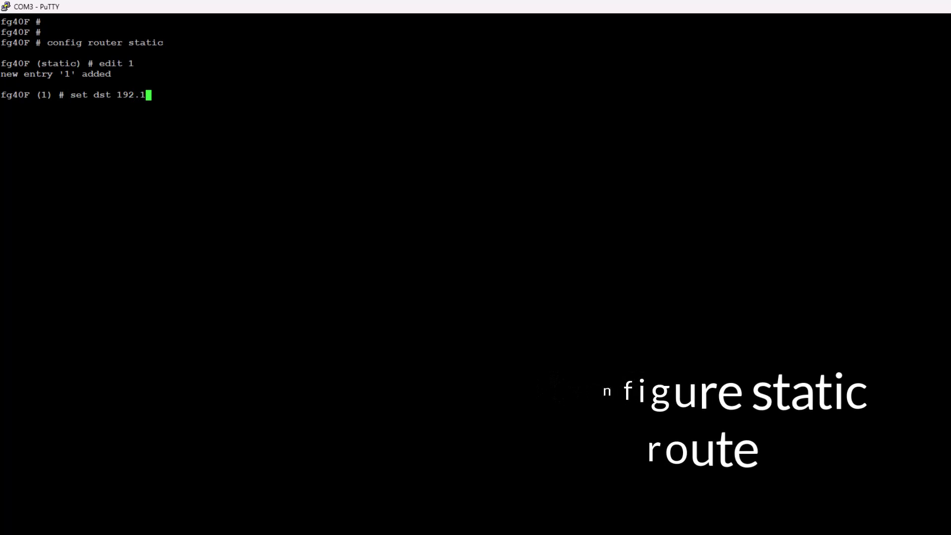
{"action": "type", "text": "68.0.0"}
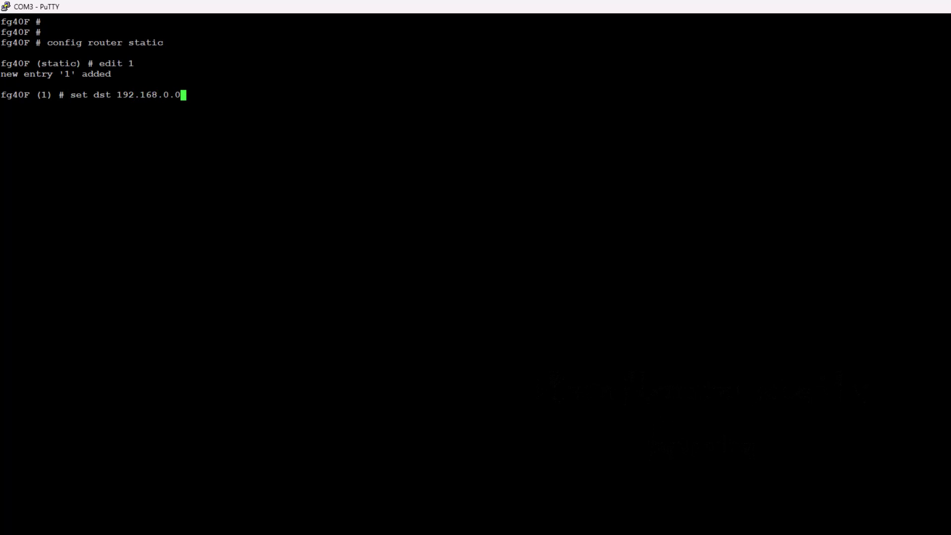
{"action": "type", "text": " 255.255"}
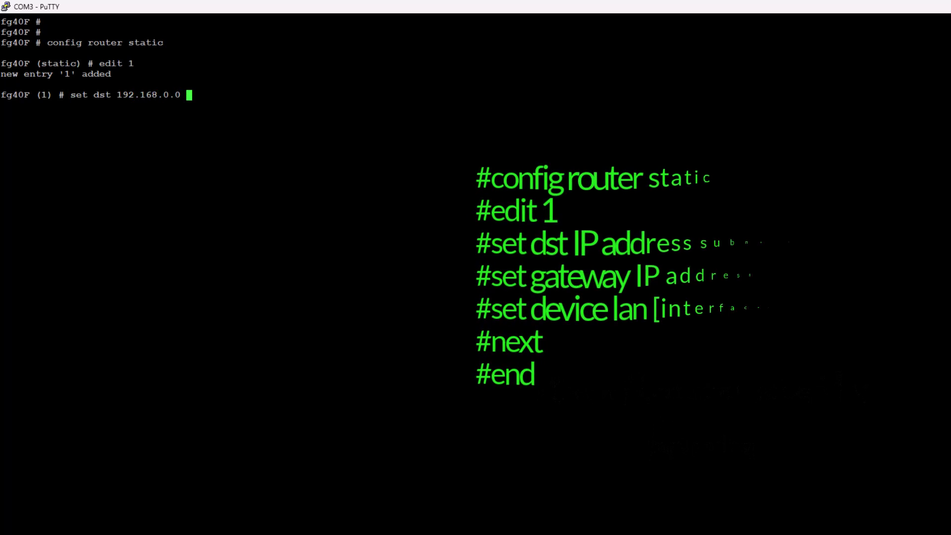
{"action": "type", "text": ".0.0"}
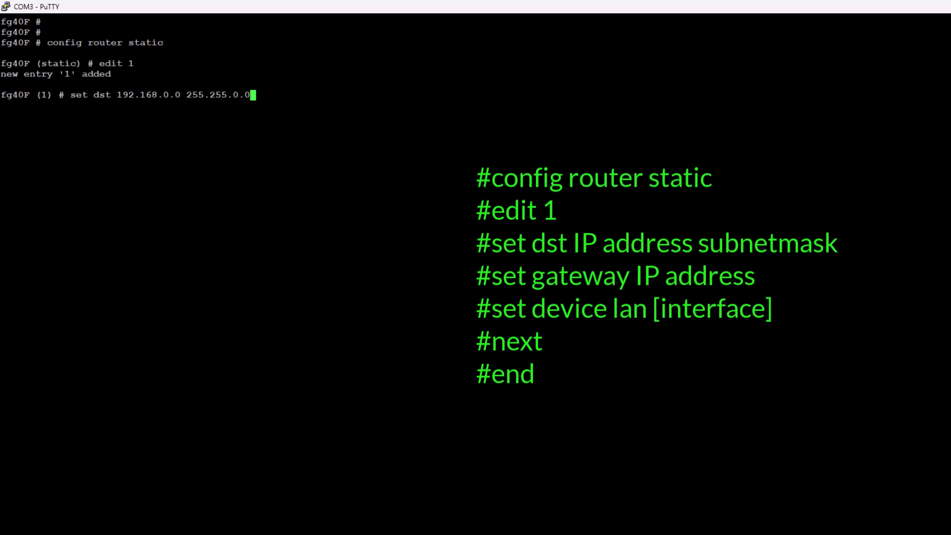
{"action": "key", "text": "Return"}
Give route 1 gateway 192.168.228.1 on device lan and save the static route configuration.
{"action": "type", "text": "set gate"}
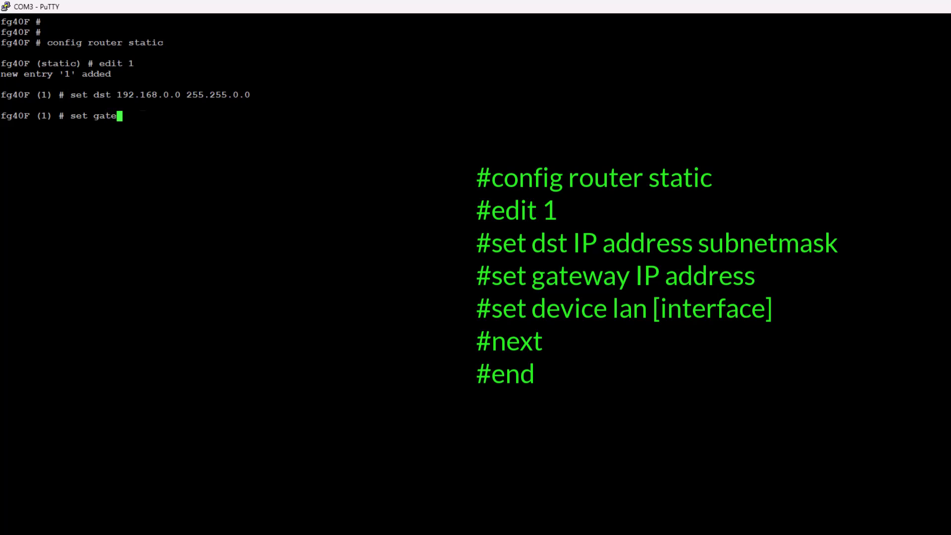
{"action": "type", "text": "way 192.168.228.1"}
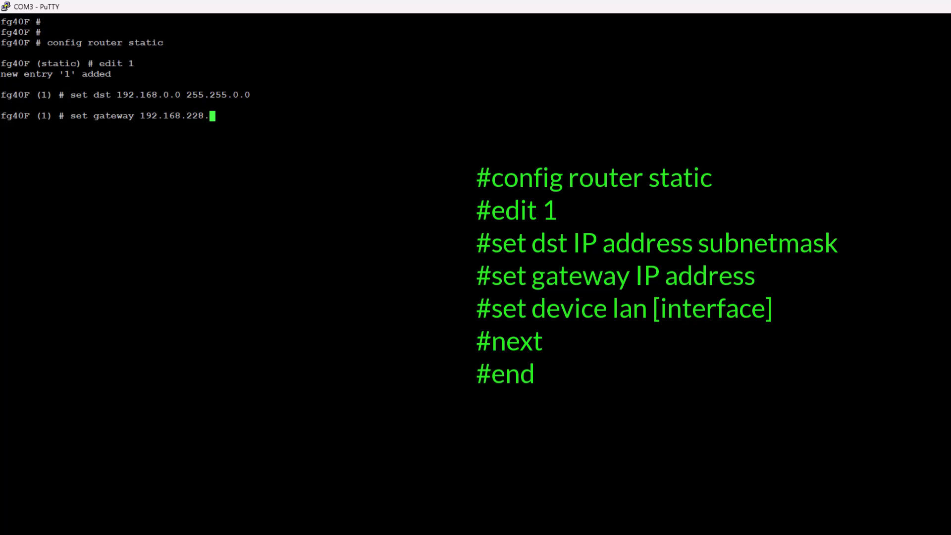
{"action": "key", "text": "Return"}
{"action": "type", "text": "set device lan"}
{"action": "key", "text": "Return"}
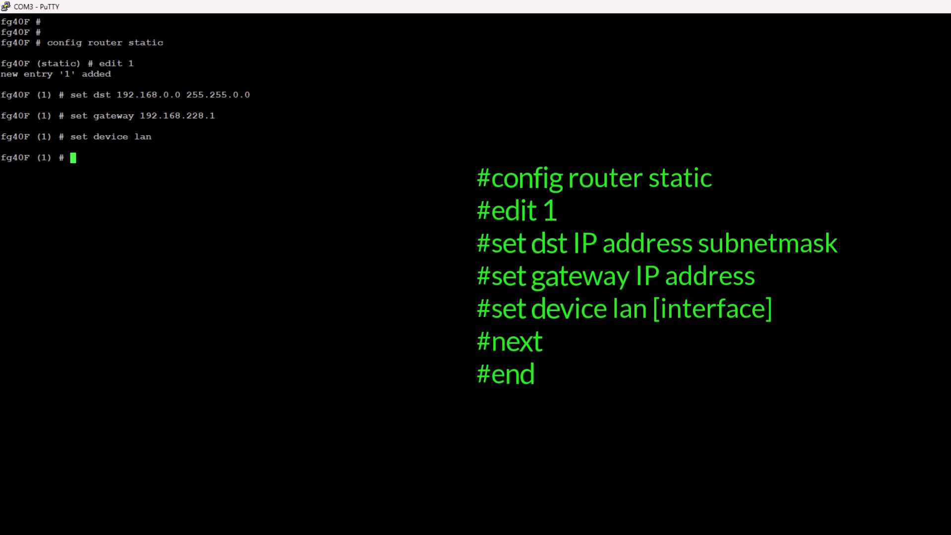
{"action": "type", "text": "next"}
{"action": "key", "text": "Return"}
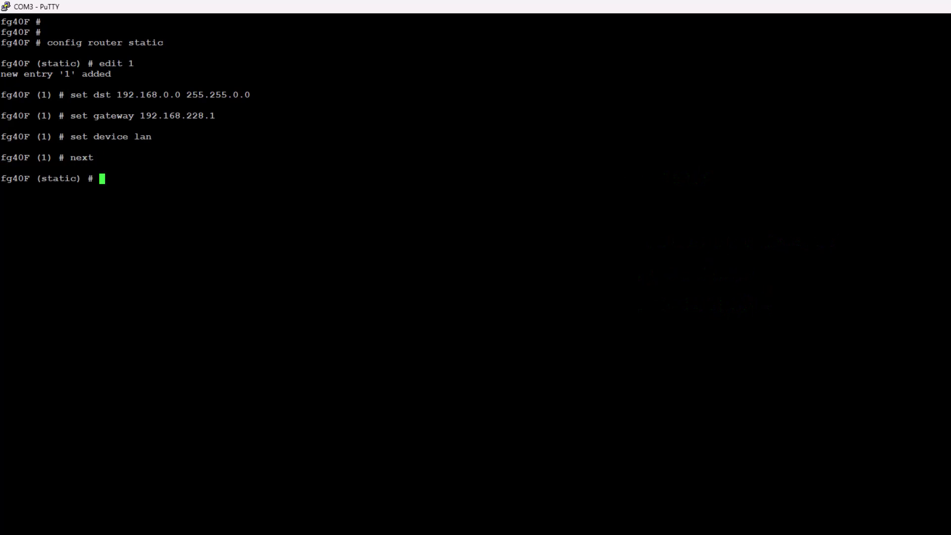
{"action": "type", "text": "end"}
{"action": "key", "text": "Return"}
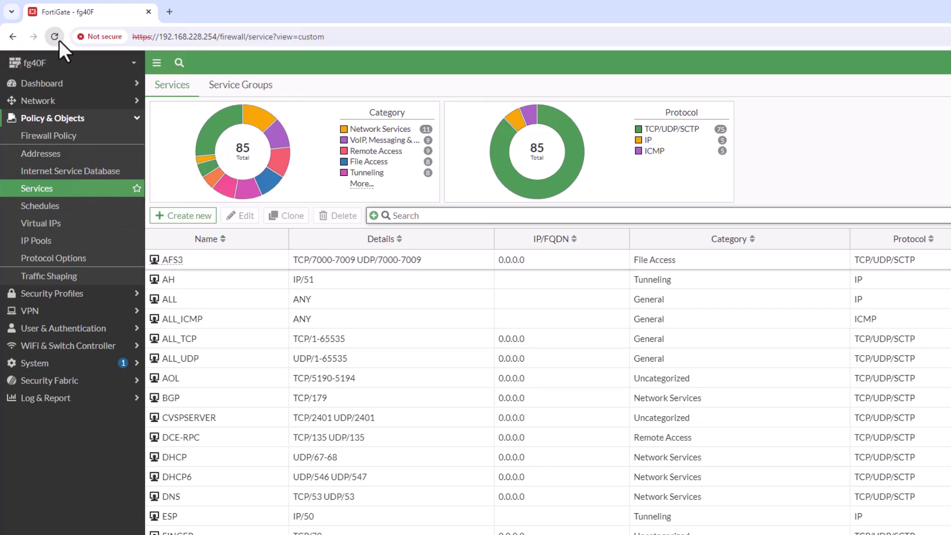
Check the static route 192.168.0.0/16 via 192.168.228.1 on lan, then refresh the console prompt.
{"action": "left_click", "coordinate": [58, 40]}
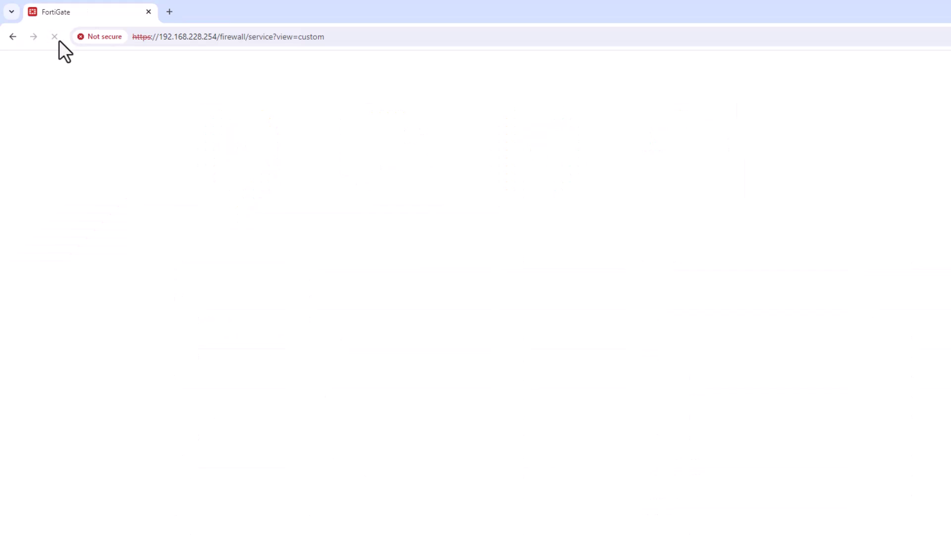
{"action": "left_click", "coordinate": [98, 118]}
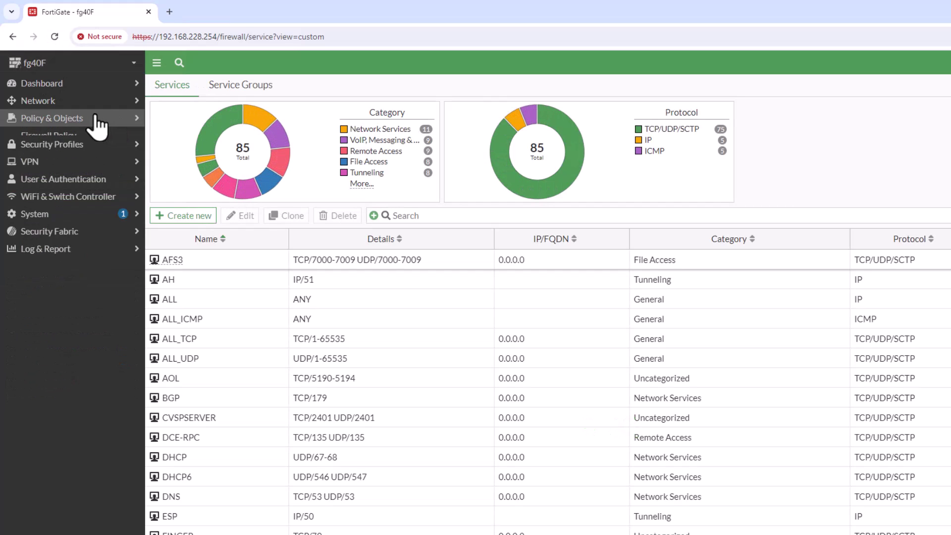
{"action": "left_click", "coordinate": [67, 102]}
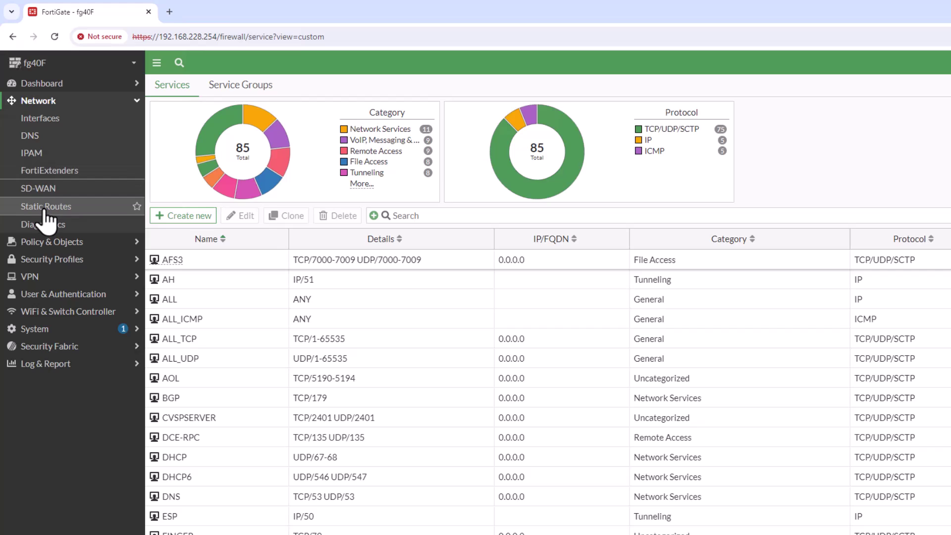
{"action": "left_click", "coordinate": [46, 213]}
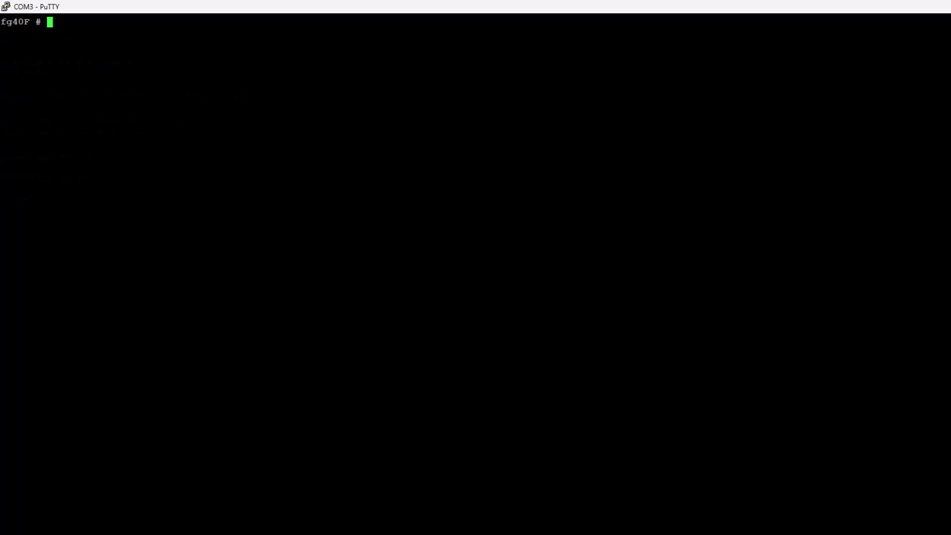
{"action": "key", "text": "Return"}
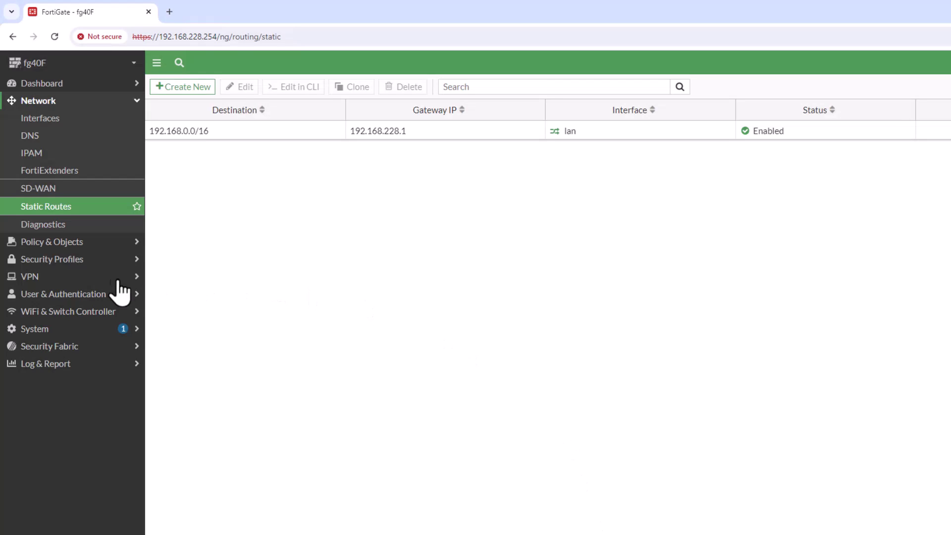
Open System Settings, try removing fortilink from NTP listening interfaces, then reload to discard it.
{"action": "left_click", "coordinate": [35, 328]}
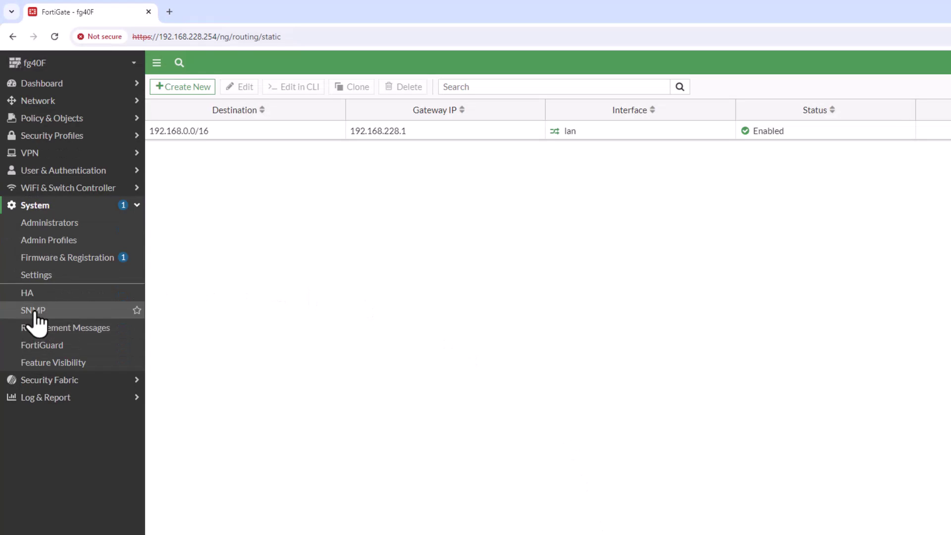
{"action": "left_click", "coordinate": [51, 276]}
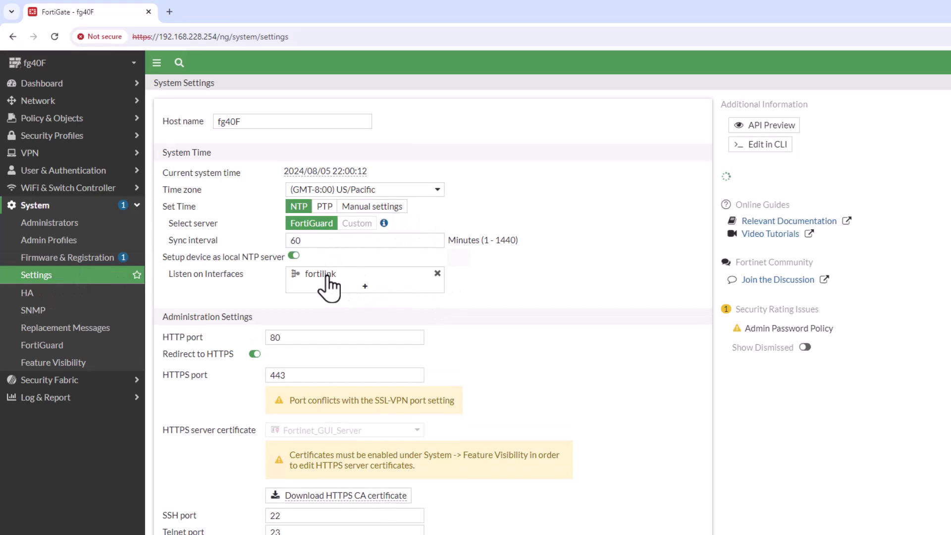
{"action": "left_click", "coordinate": [437, 273]}
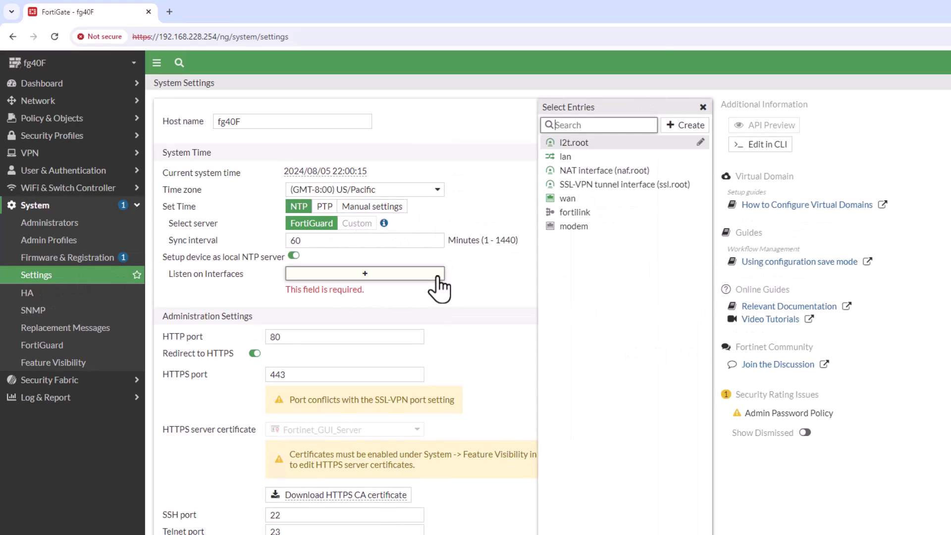
{"action": "left_click", "coordinate": [520, 307]}
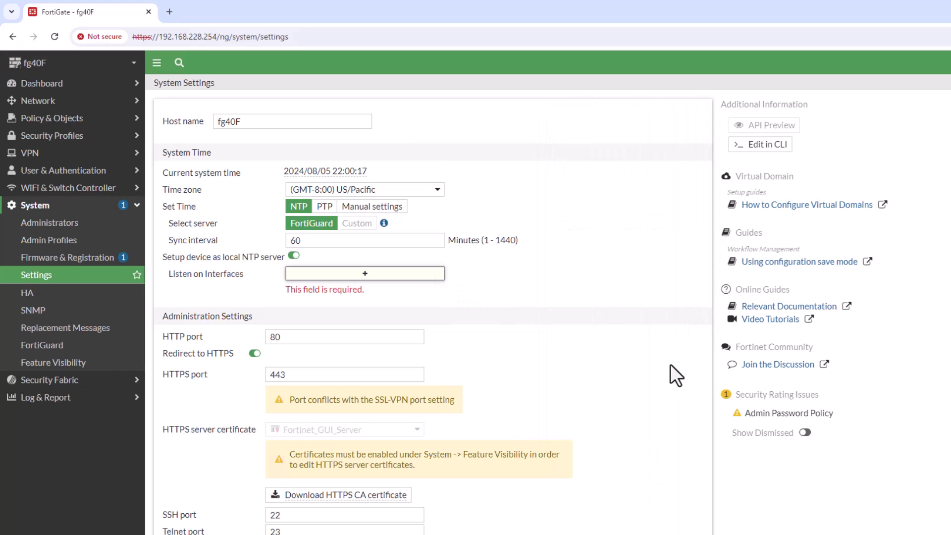
{"action": "left_click", "coordinate": [58, 36]}
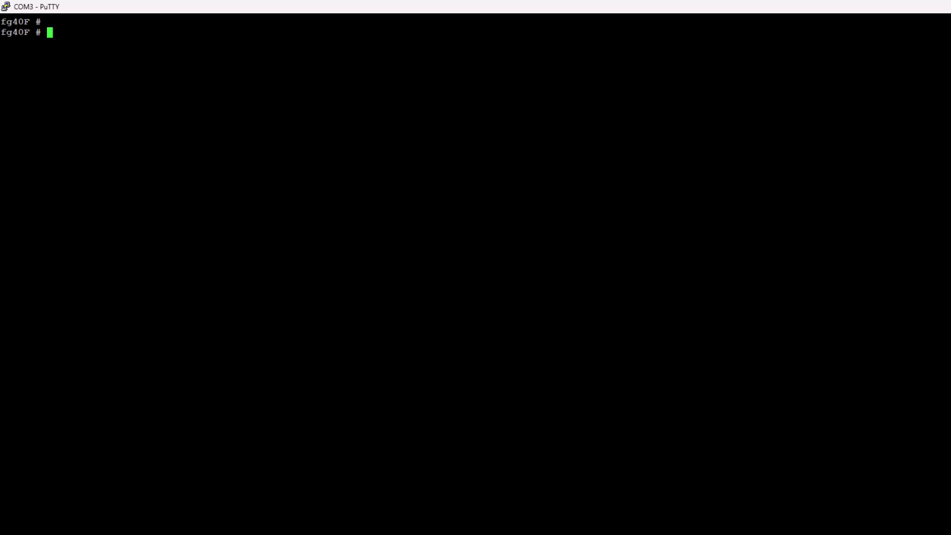
In config system ntp, enable ntpsync with custom type and a 1440-minute sync interval.
{"action": "type", "text": "config system ntp"}
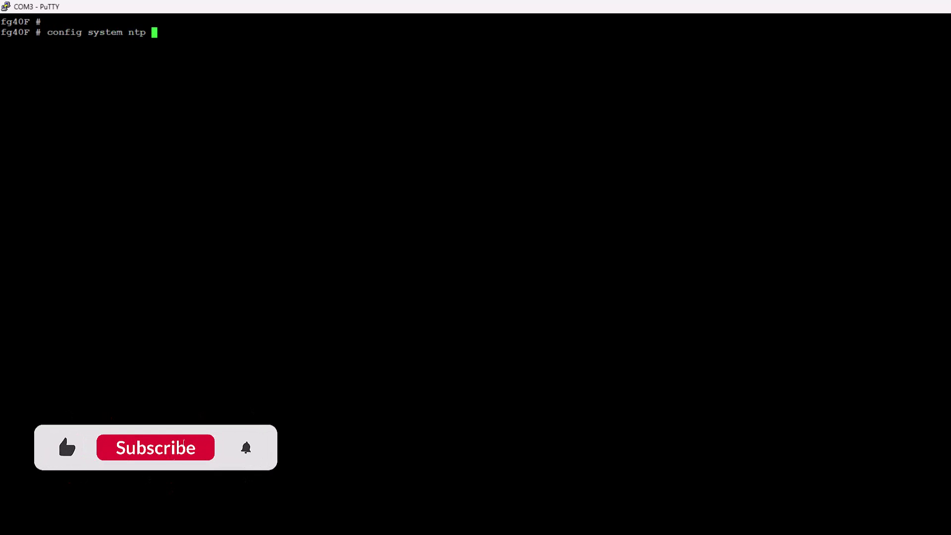
{"action": "key", "text": "Return"}
{"action": "key", "text": "Return"}
{"action": "type", "text": "set ntpsync enable"}
{"action": "key", "text": "Return"}
{"action": "type", "text": "set type custom"}
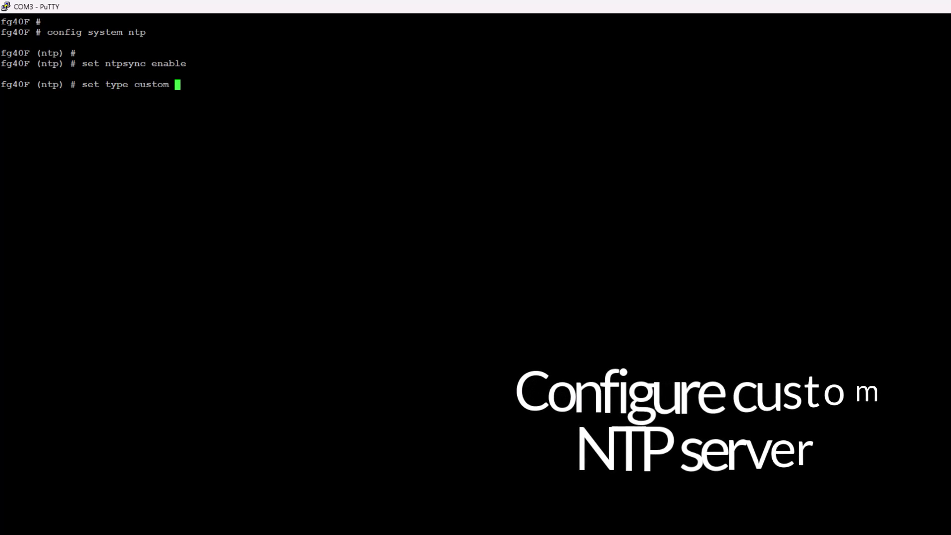
{"action": "key", "text": "Return"}
{"action": "type", "text": "set "}
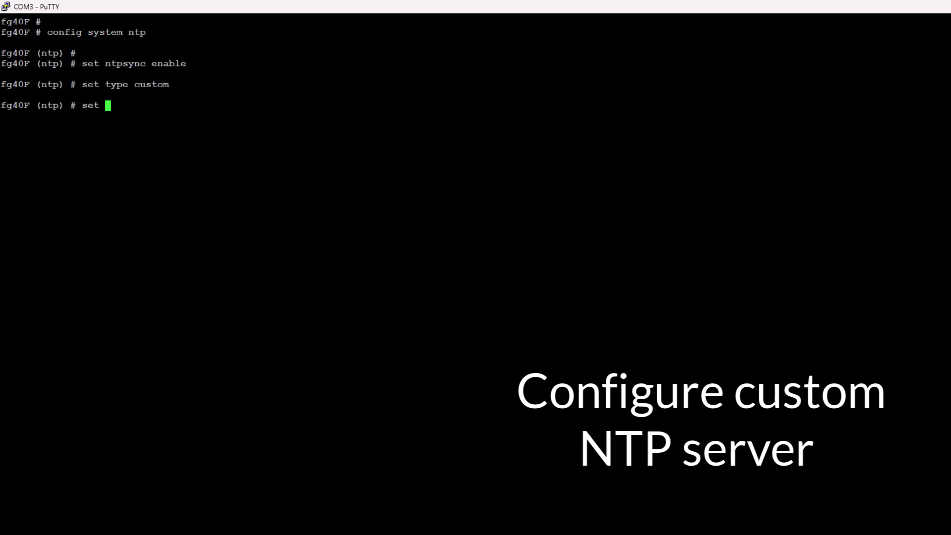
{"action": "type", "text": "syncinterval "}
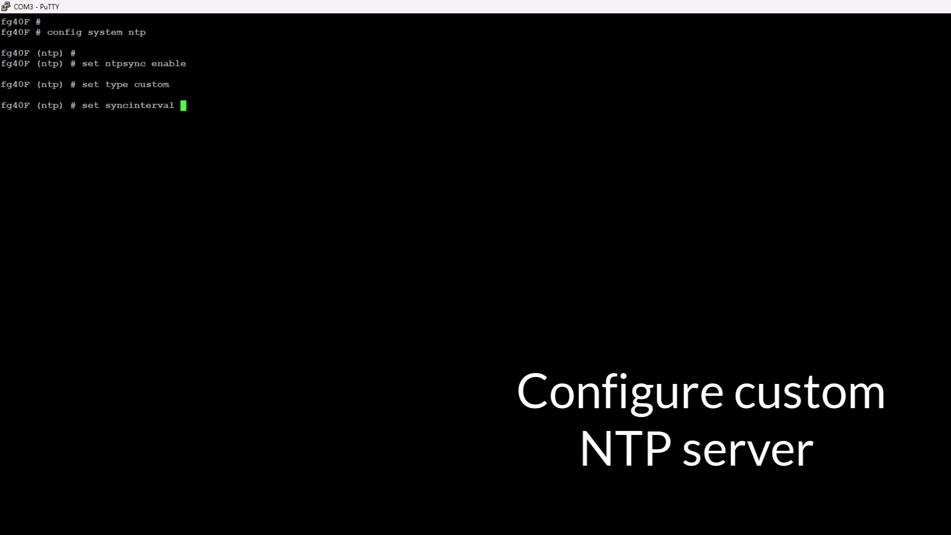
{"action": "type", "text": "1440"}
{"action": "key", "text": "Return"}
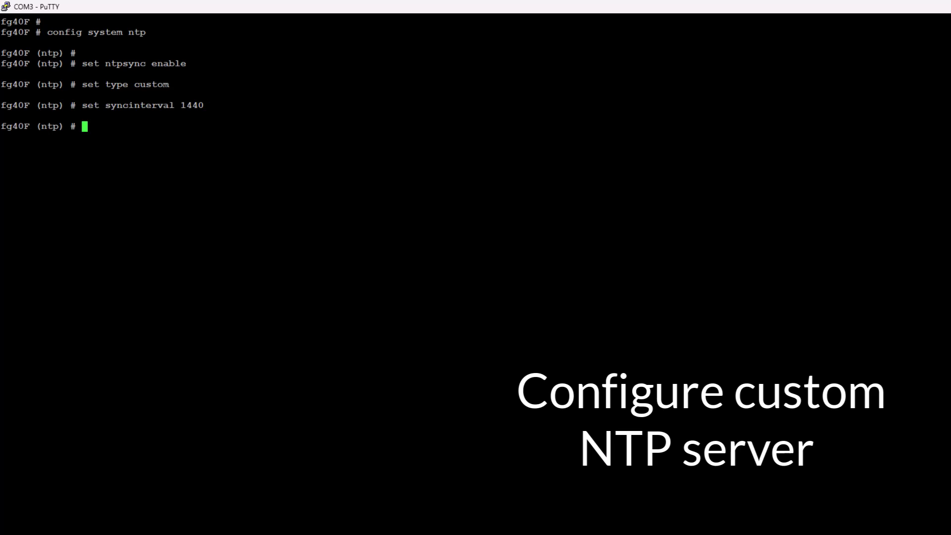
Add NTP server entry 1 pointing to ntp.nict.jp.
{"action": "type", "text": "set"}
{"action": "key", "text": "BackSpace"}
{"action": "key", "text": "BackSpace"}
{"action": "key", "text": "BackSpace"}
{"action": "key", "text": "BackSpace"}
{"action": "type", "text": "config ntpserver"}
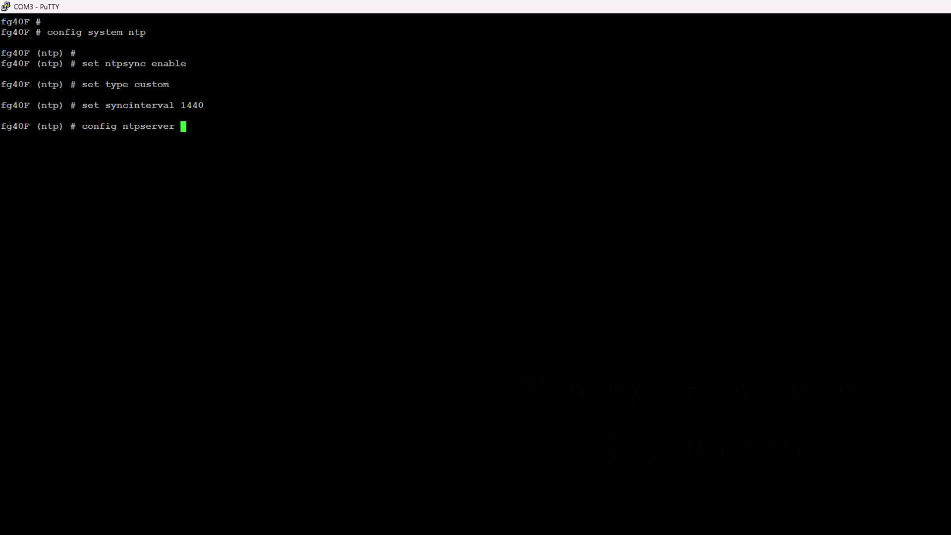
{"action": "key", "text": "Return"}
{"action": "type", "text": "edit "}
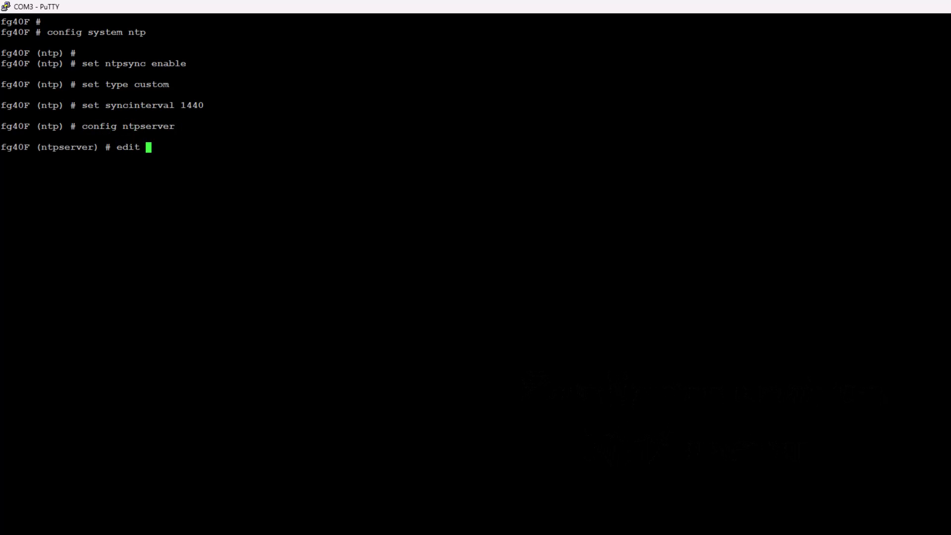
{"action": "type", "text": "1"}
{"action": "key", "text": "Return"}
{"action": "type", "text": "s"}
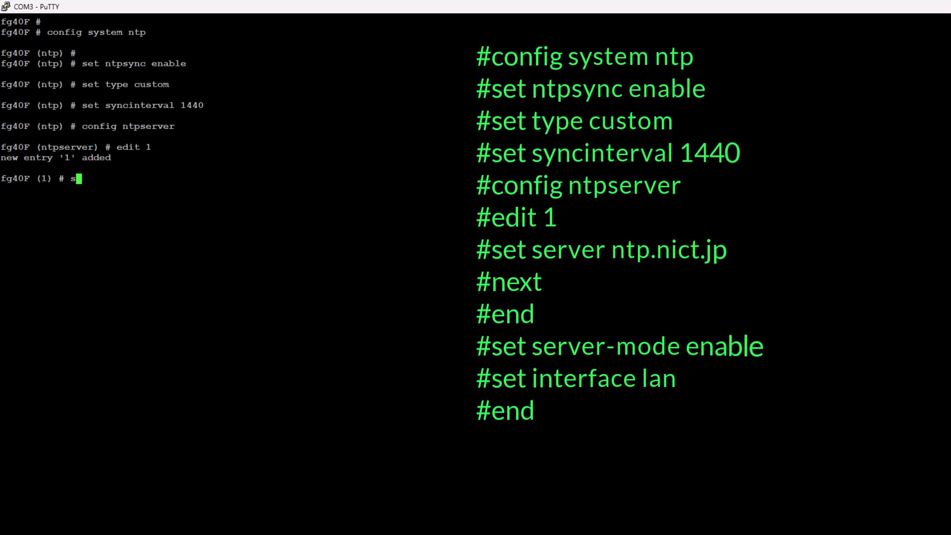
{"action": "type", "text": "et ser"}
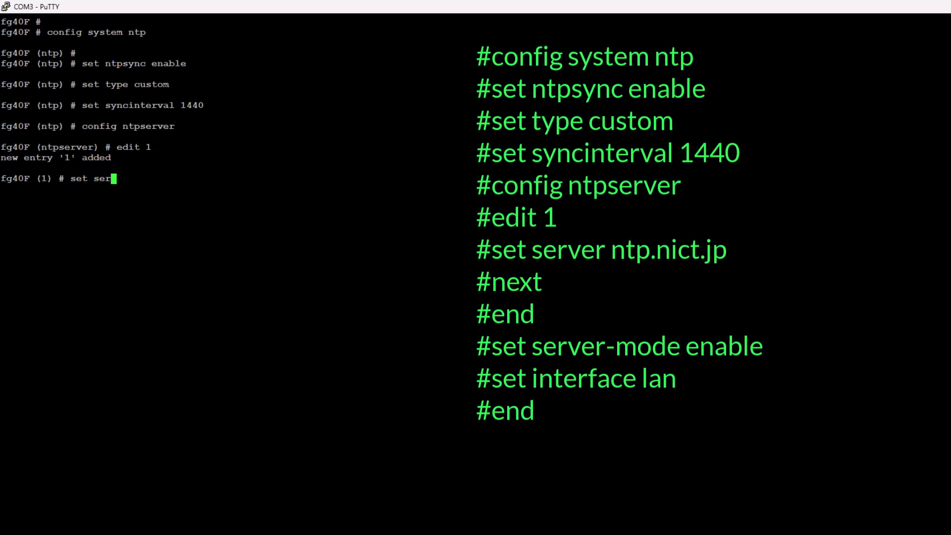
{"action": "type", "text": "ver ntp.nict.jp"}
{"action": "key", "text": "Return"}
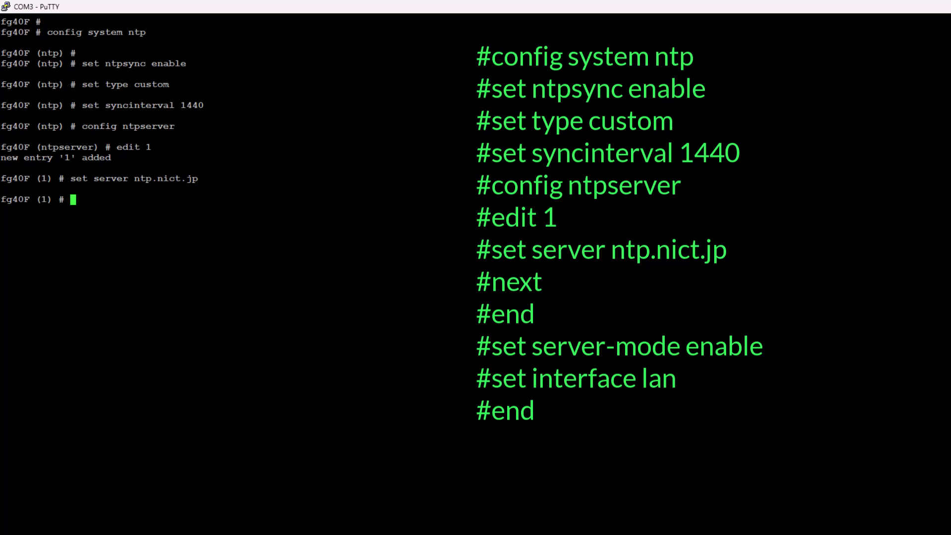
{"action": "type", "text": "next"}
{"action": "key", "text": "Return"}
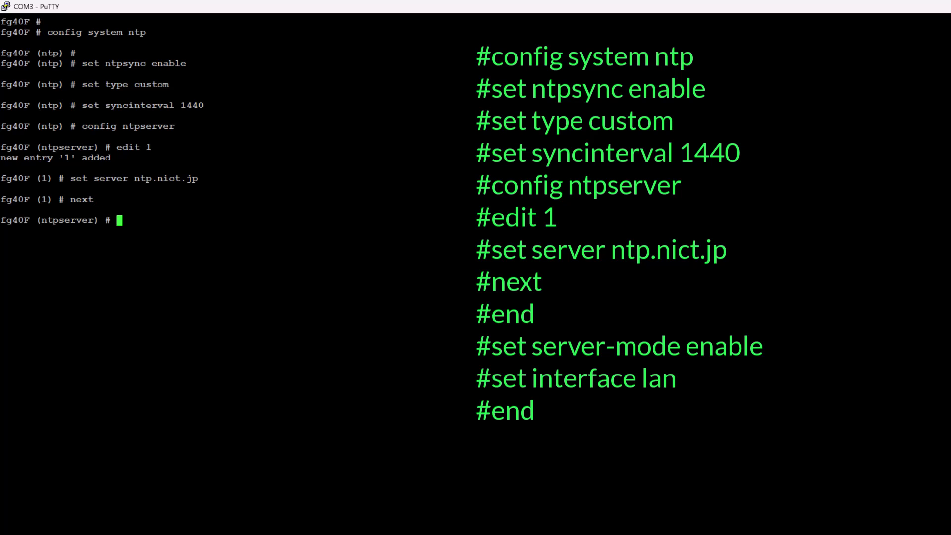
{"action": "type", "text": "e"}
{"action": "type", "text": "nd"}
{"action": "key", "text": "Return"}
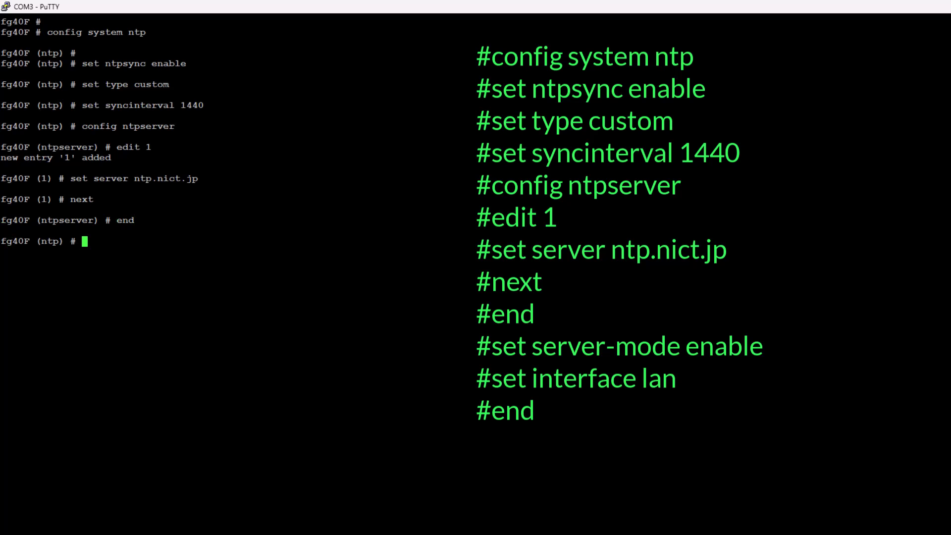
Enable NTP server mode on the lan interface and save the NTP configuration.
{"action": "type", "text": "set server-mode enable"}
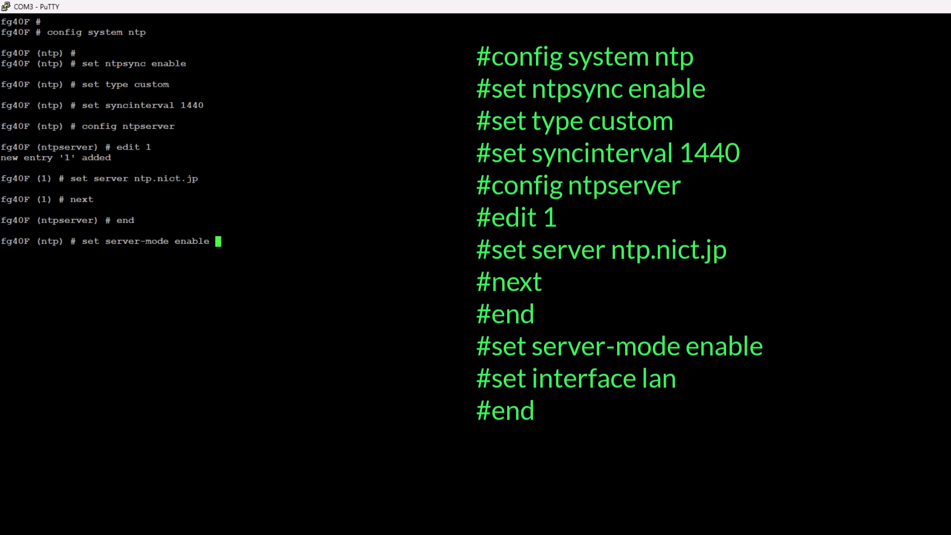
{"action": "key", "text": "Return"}
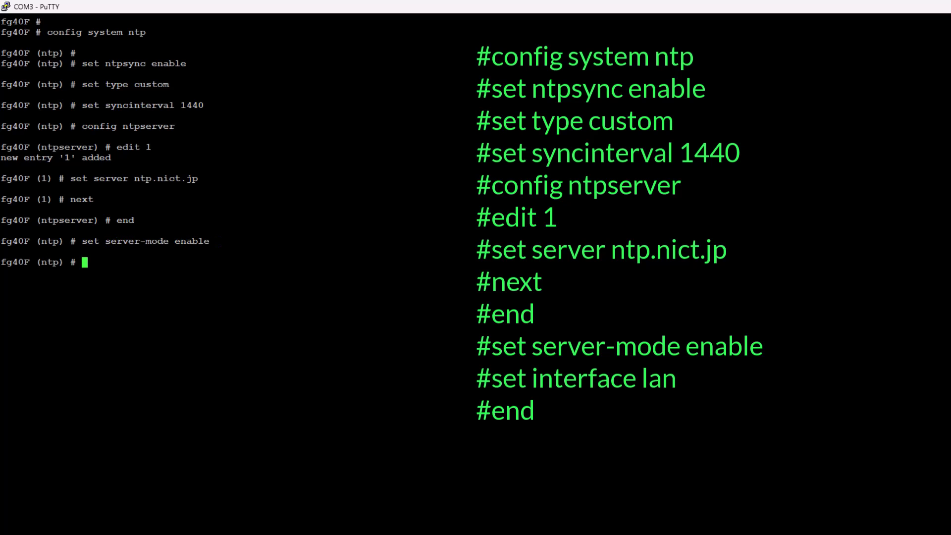
{"action": "type", "text": "set interface "}
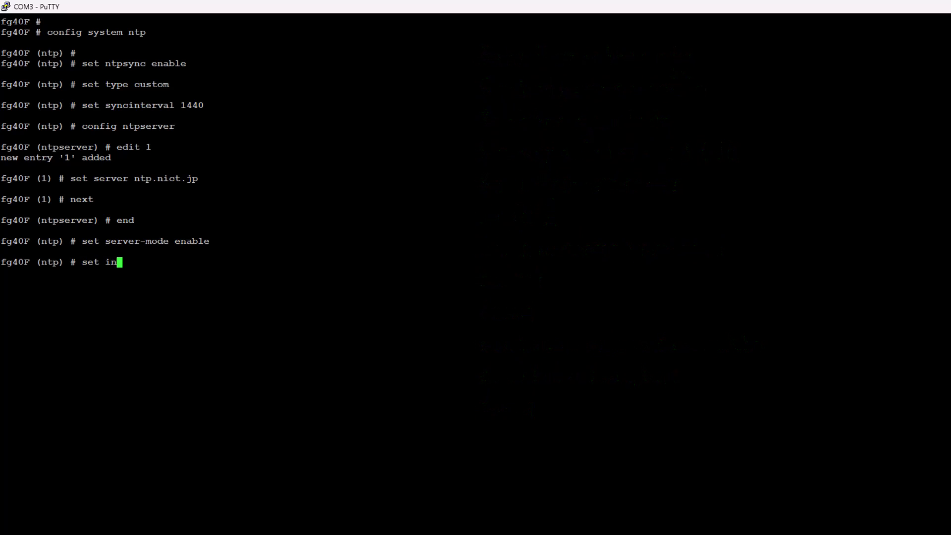
{"action": "type", "text": "lan"}
{"action": "key", "text": "Return"}
{"action": "type", "text": "end"}
{"action": "key", "text": "Return"}
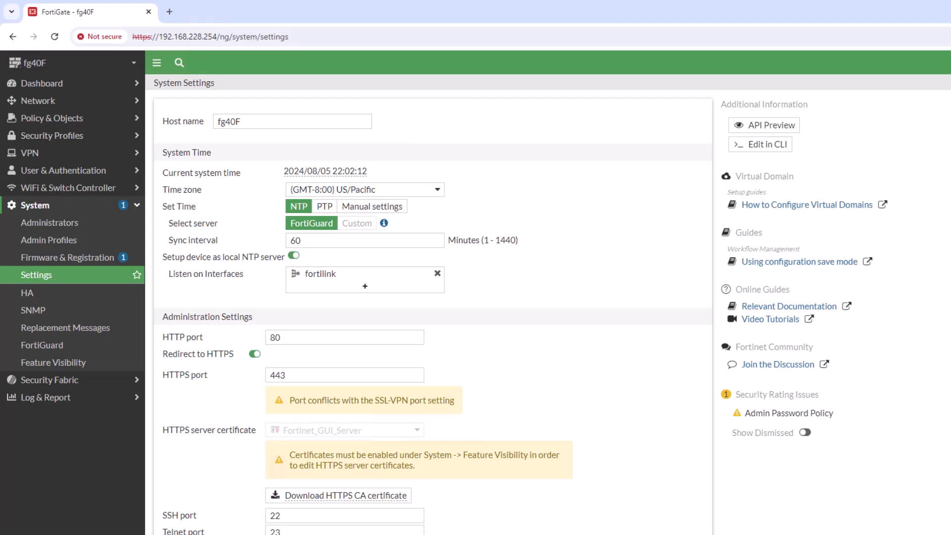
Reload System Settings to show ntp.nict.jp and set the time zone to (GMT+9:00) Asia/Tokyo.
{"action": "left_click", "coordinate": [54, 37]}
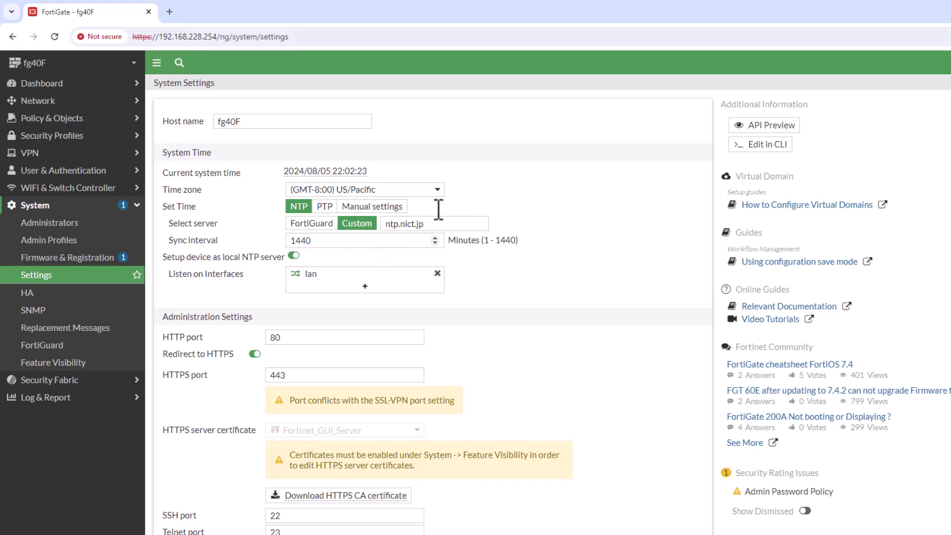
{"action": "left_click", "coordinate": [435, 192]}
{"action": "scroll", "coordinate": [409, 344], "scroll_direction": "down", "scroll_amount": 3}
{"action": "scroll", "coordinate": [409, 344], "scroll_direction": "down", "scroll_amount": 15}
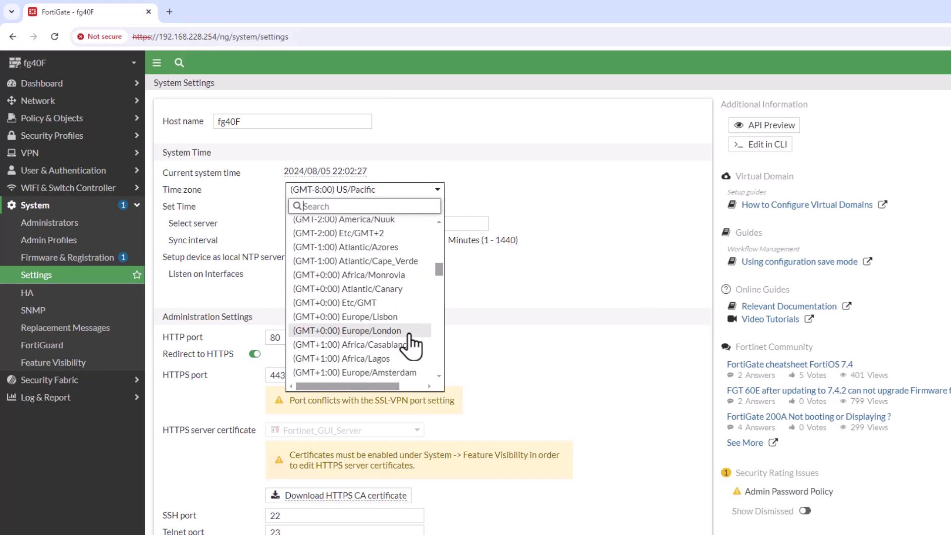
{"action": "scroll", "coordinate": [410, 345], "scroll_direction": "down", "scroll_amount": 12}
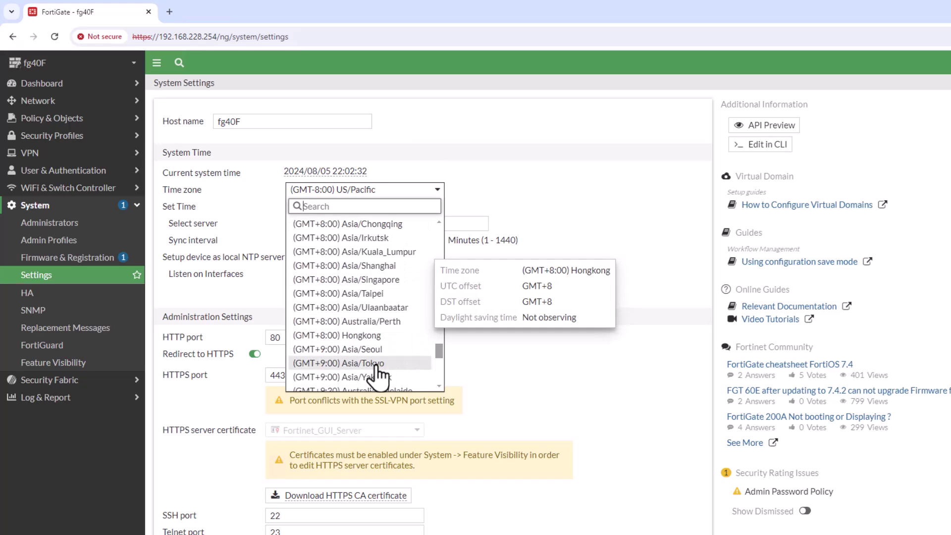
{"action": "left_click", "coordinate": [379, 364]}
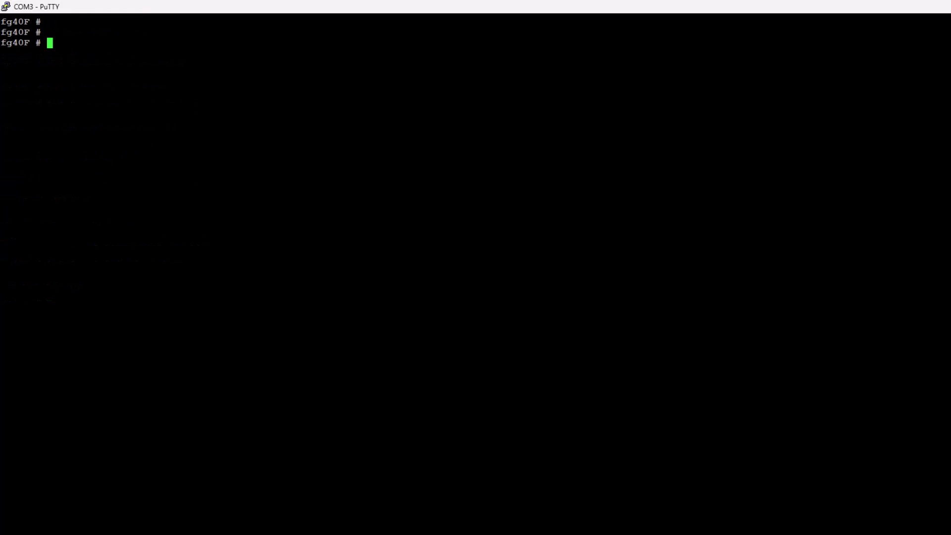
Set DNS primary 202.12.13 and secondary 202.188.0.133 via conf system dns, then save.
{"action": "type", "text": "conf system dns"}
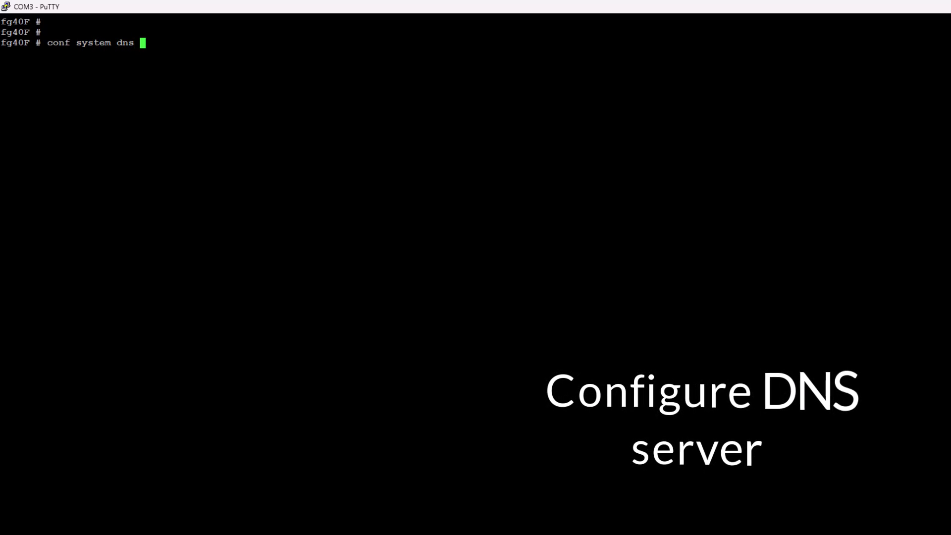
{"action": "key", "text": "Return"}
{"action": "type", "text": "set pri"}
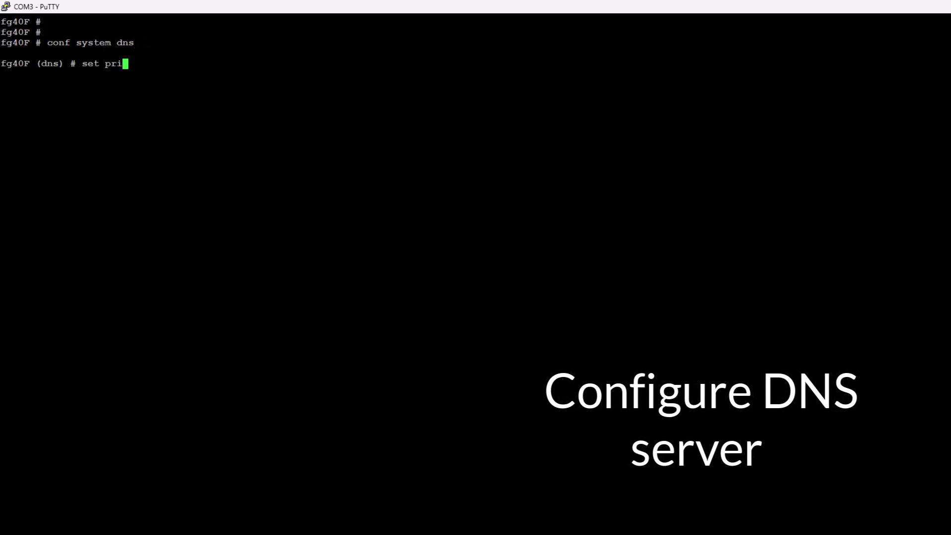
{"action": "type", "text": "mary 202."}
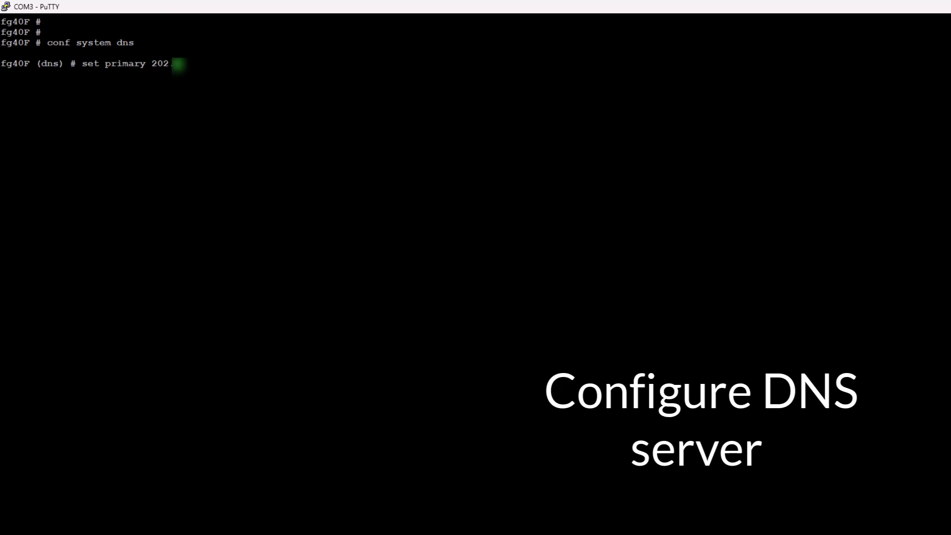
{"action": "type", "text": "12.13"}
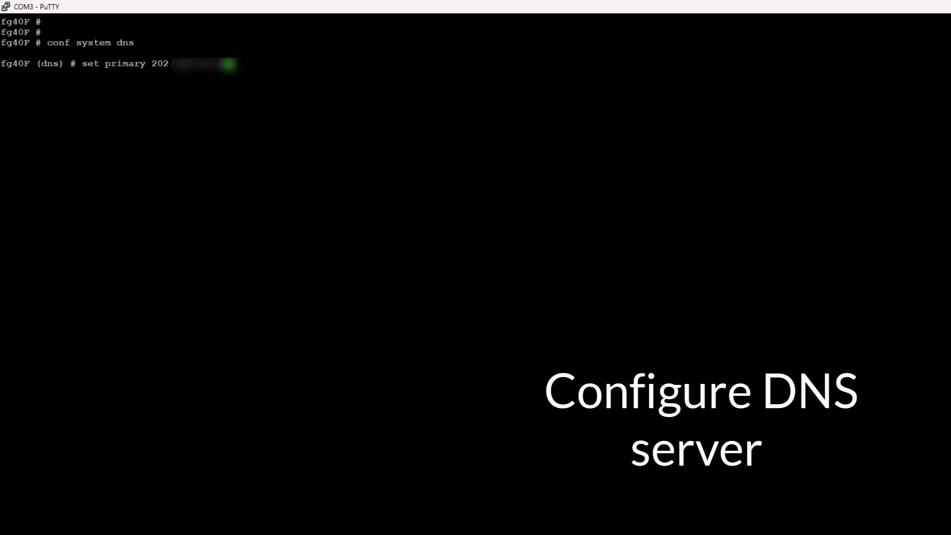
{"action": "key", "text": "Return"}
{"action": "type", "text": "set secondary "}
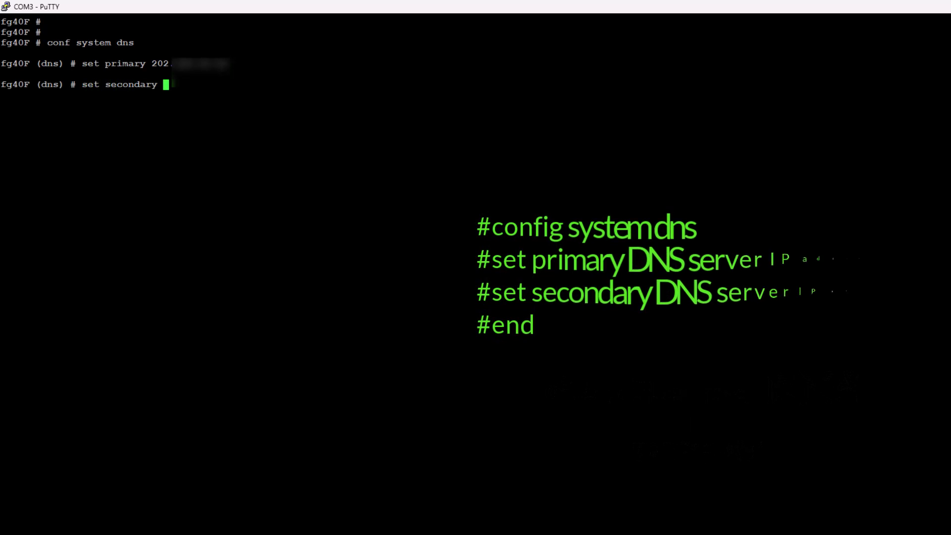
{"action": "type", "text": "20"}
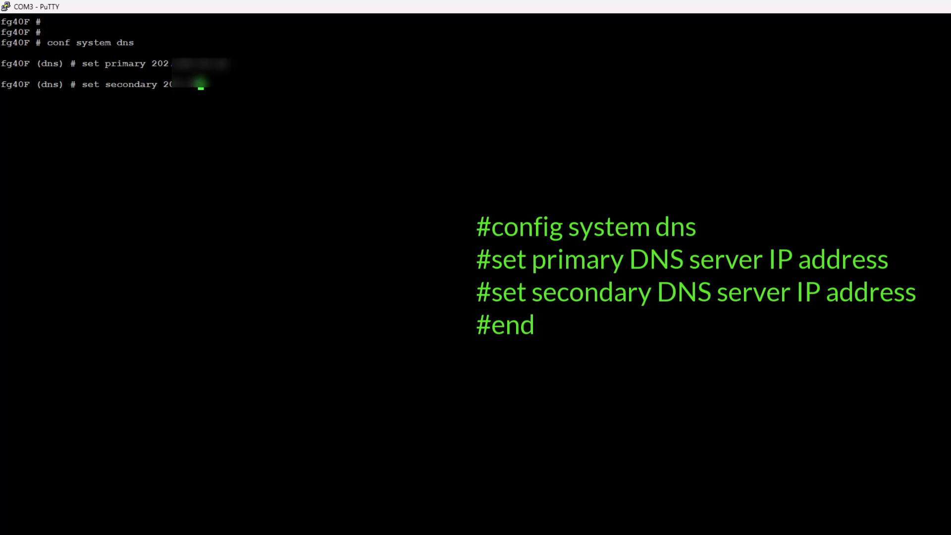
{"action": "type", "text": "2.188.0.133"}
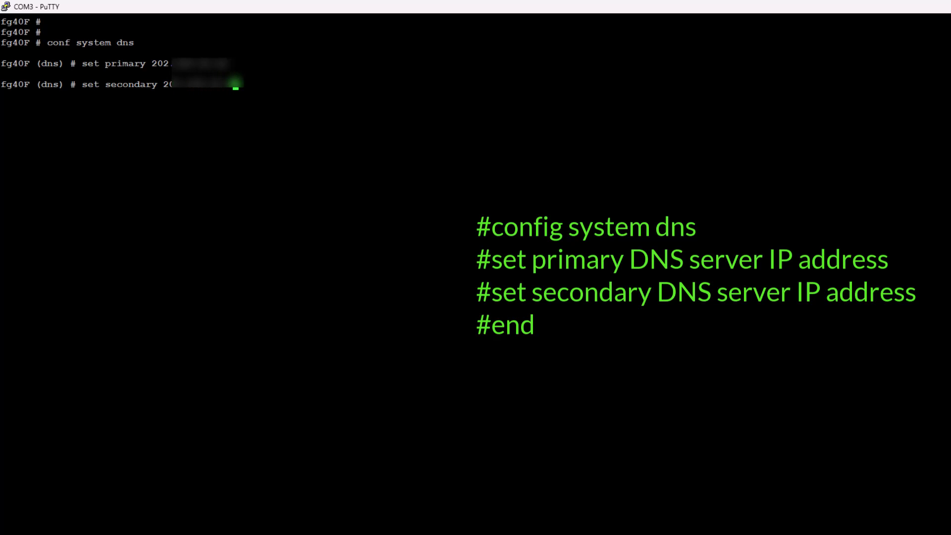
{"action": "key", "text": "Return"}
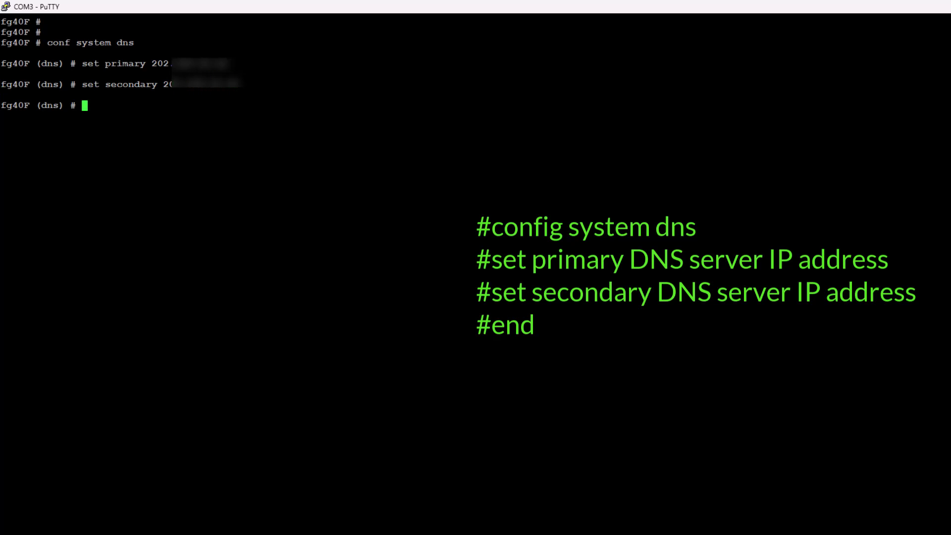
{"action": "type", "text": "end"}
{"action": "key", "text": "Return"}
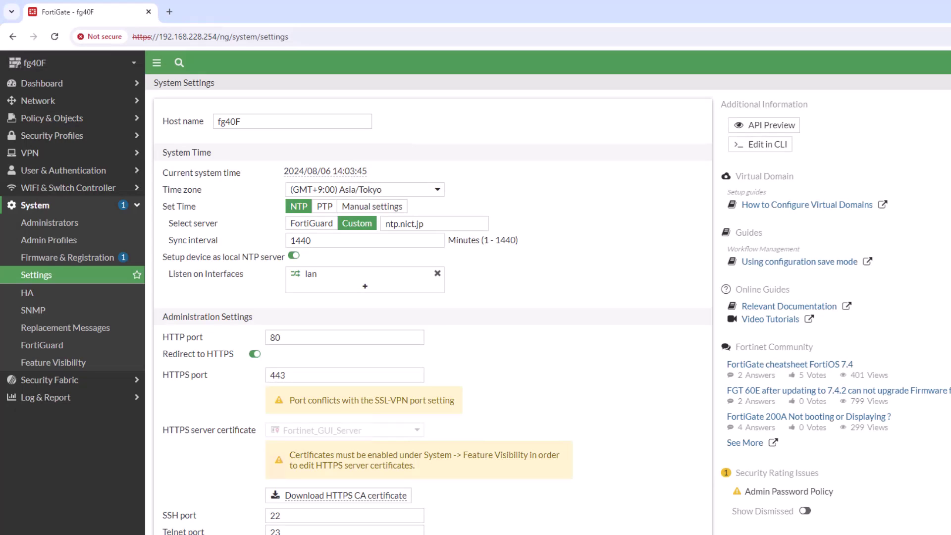
Reload the GUI and view Network > DNS to confirm the primary and secondary servers.
{"action": "left_click", "coordinate": [63, 41]}
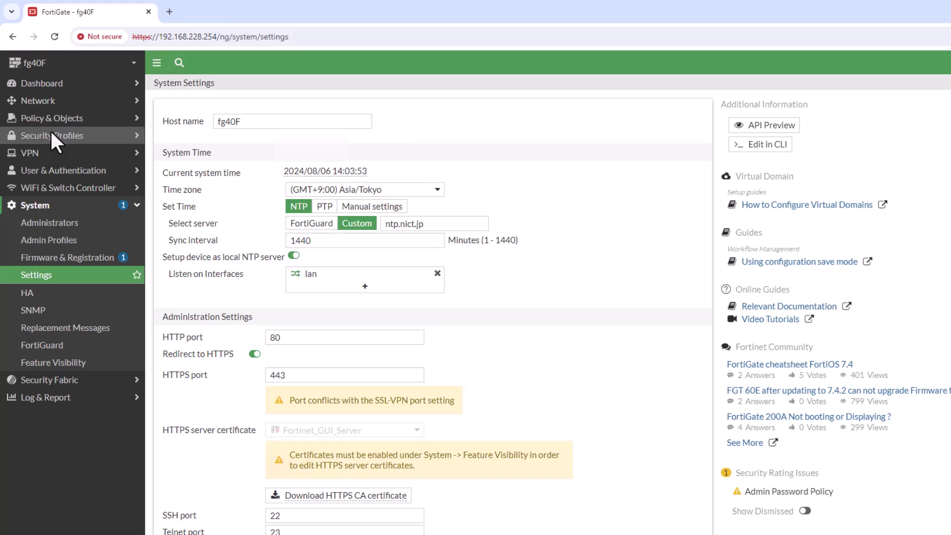
{"action": "left_click", "coordinate": [56, 102]}
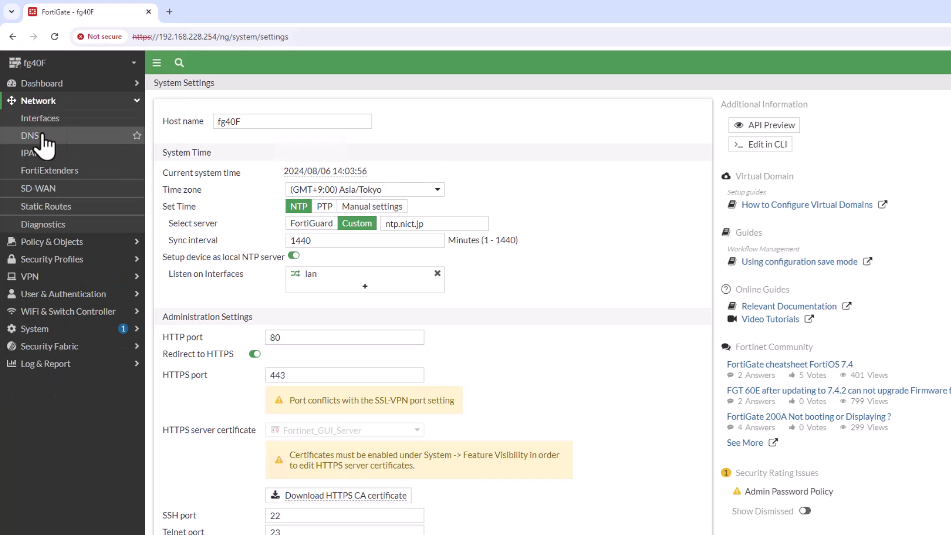
{"action": "left_click", "coordinate": [35, 135]}
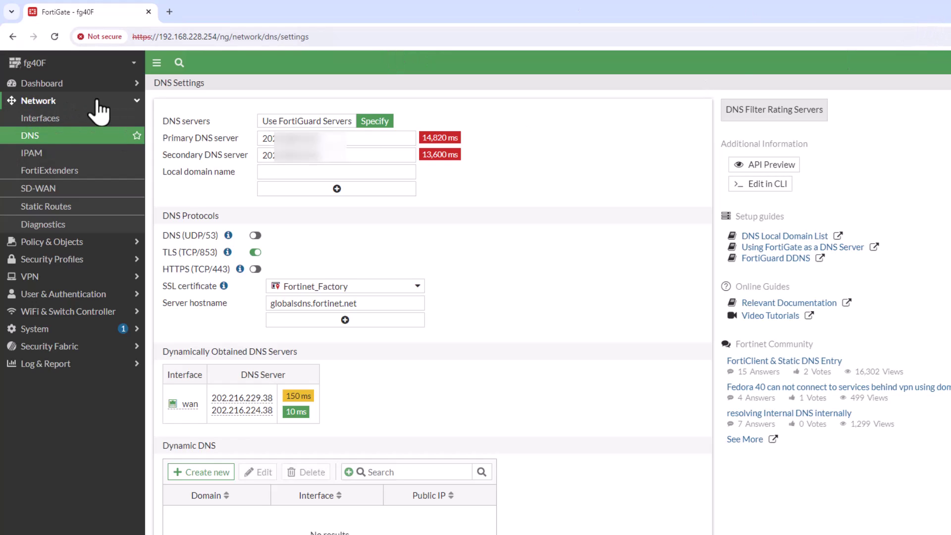
{"action": "left_click", "coordinate": [136, 102]}
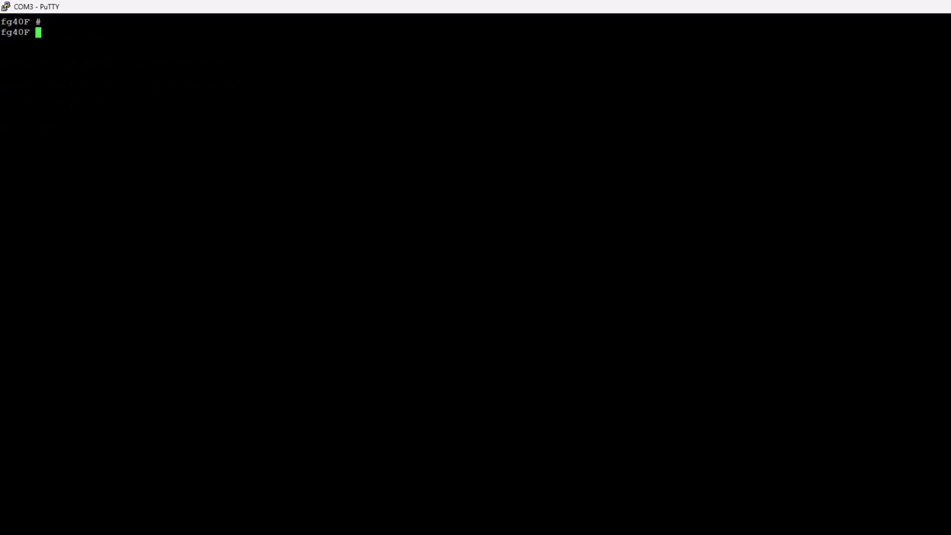
Enter config alertemail setting and set the sender username to the admin's e-mail address.
{"action": "key", "text": "Return"}
{"action": "type", "text": "config al"}
{"action": "key", "text": "Tab"}
{"action": "type", "text": "set"}
{"action": "key", "text": "Tab"}
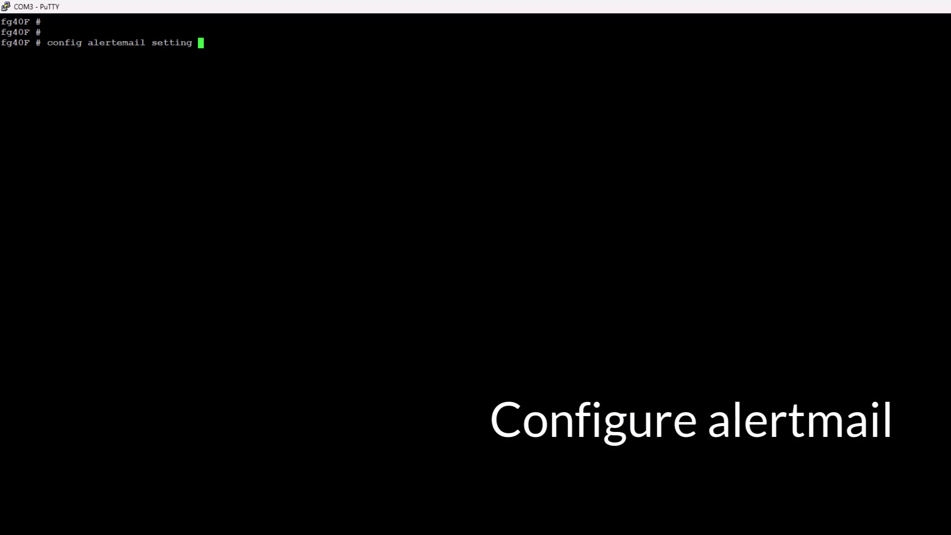
{"action": "key", "text": "Return"}
{"action": "type", "text": "set user"}
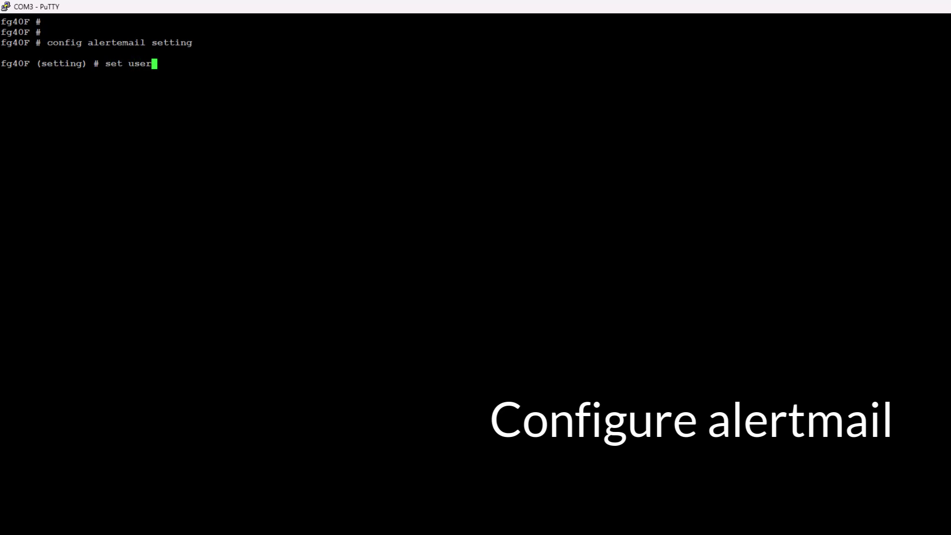
{"action": "key", "text": "Tab"}
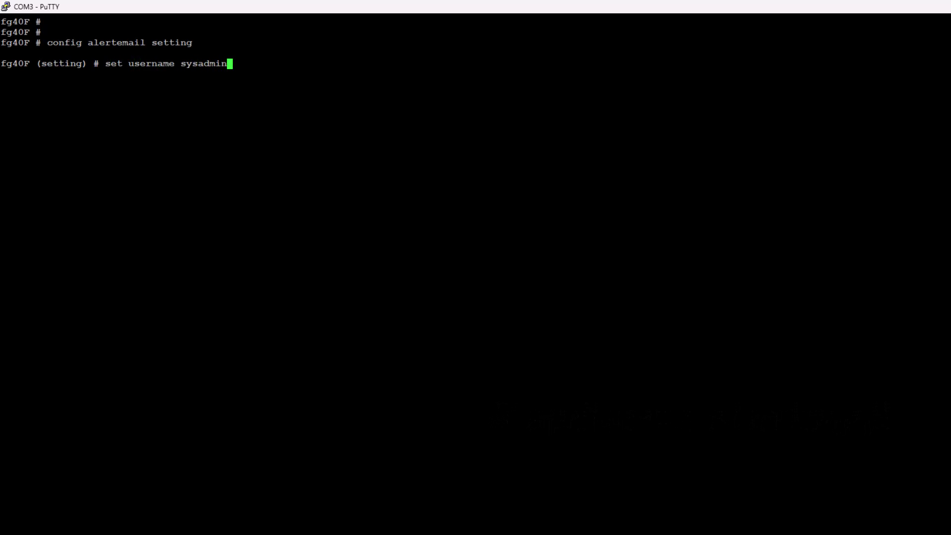
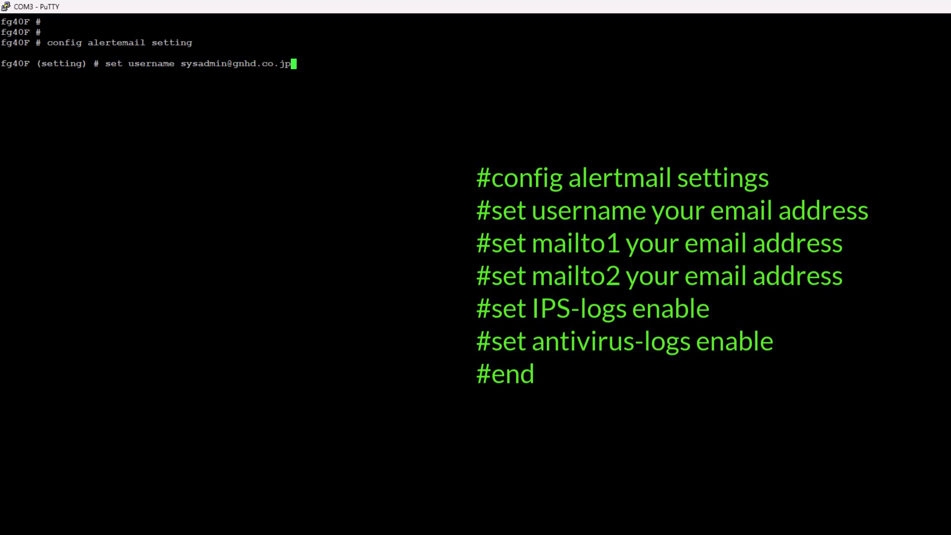
{"action": "key", "text": "Return"}
Set mailto1 and mailto2 to the two alert recipient e-mail addresses.
{"action": "type", "text": "set "}
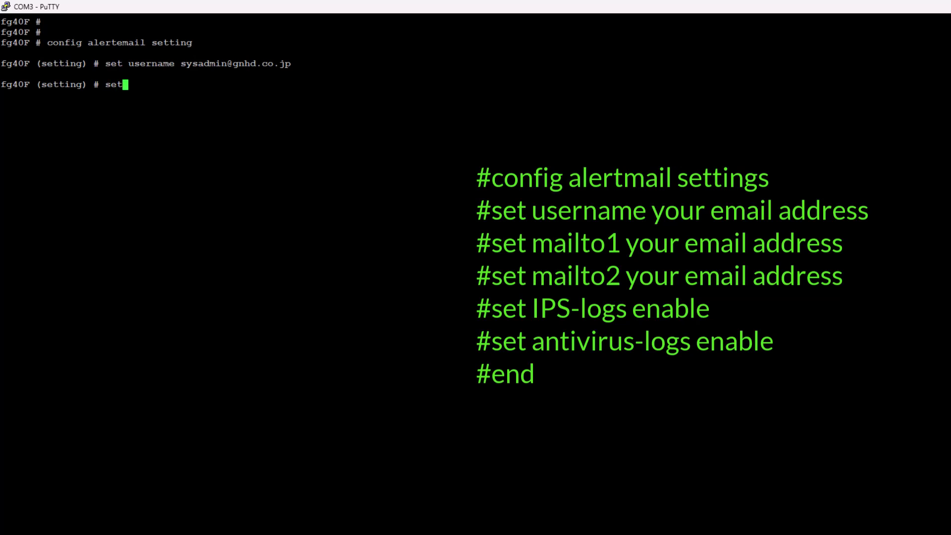
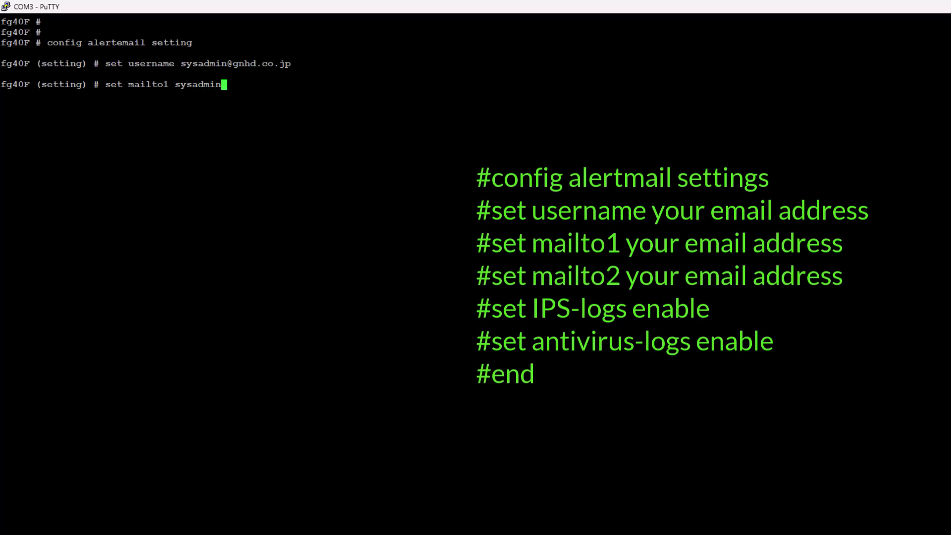
{"action": "key", "text": "Return"}
{"action": "type", "text": "set mailto2 "}
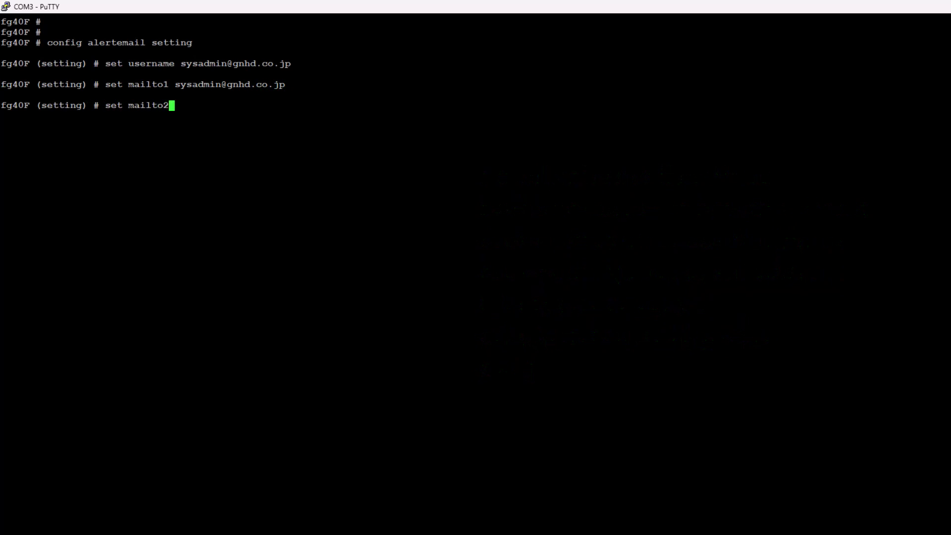
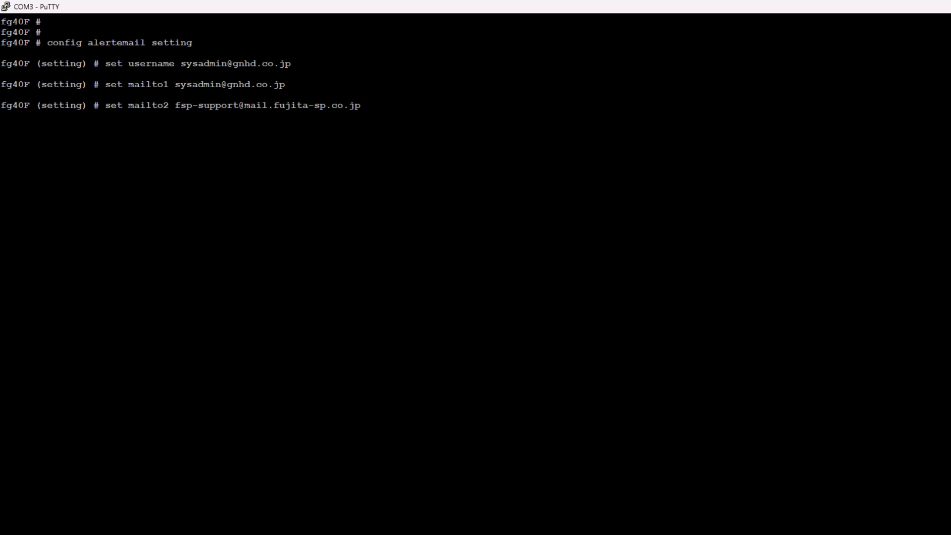
{"action": "key", "text": "Return"}
Enable IPS-logs and antivirus-logs alerts and save the alert email settings.
{"action": "type", "text": "set "}
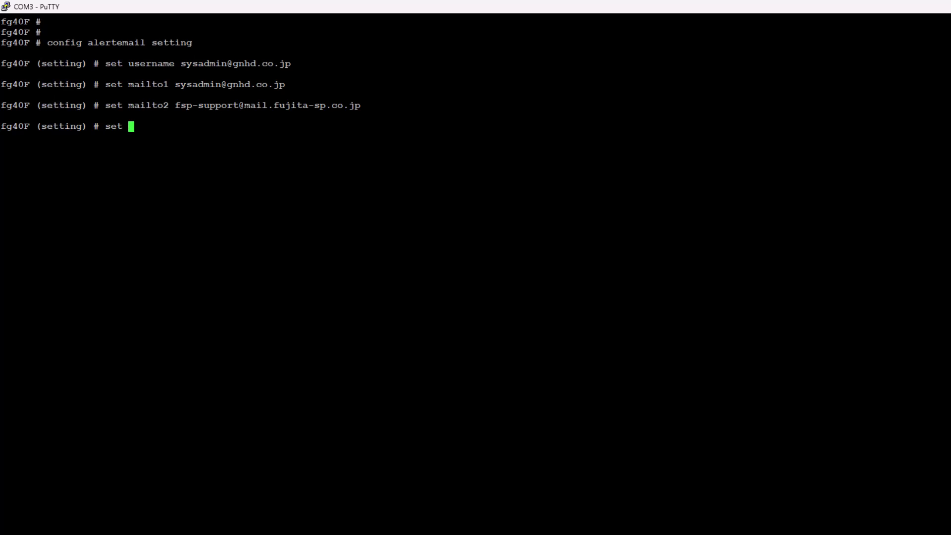
{"action": "type", "text": "IPS-logs enable"}
{"action": "key", "text": "Return"}
{"action": "type", "text": "set antivirus-logs "}
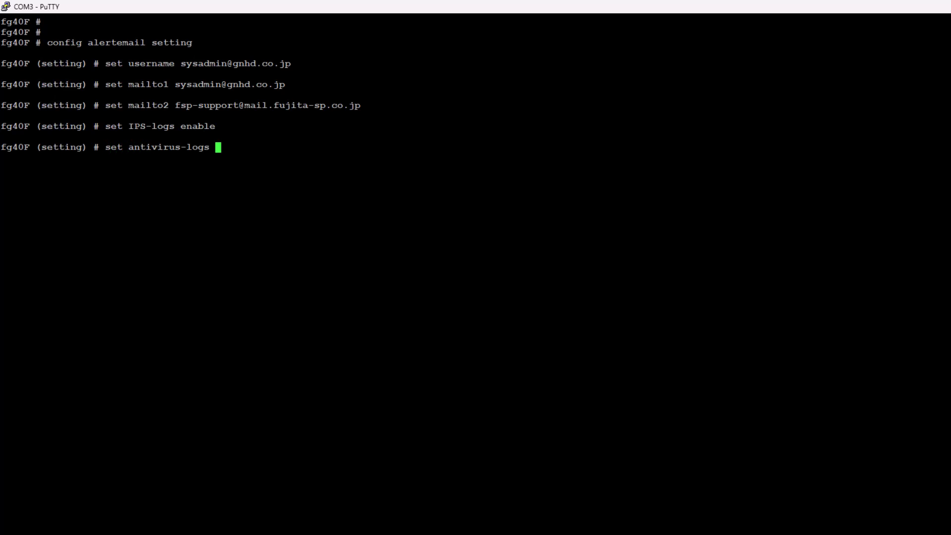
{"action": "type", "text": "enable"}
{"action": "key", "text": "Return"}
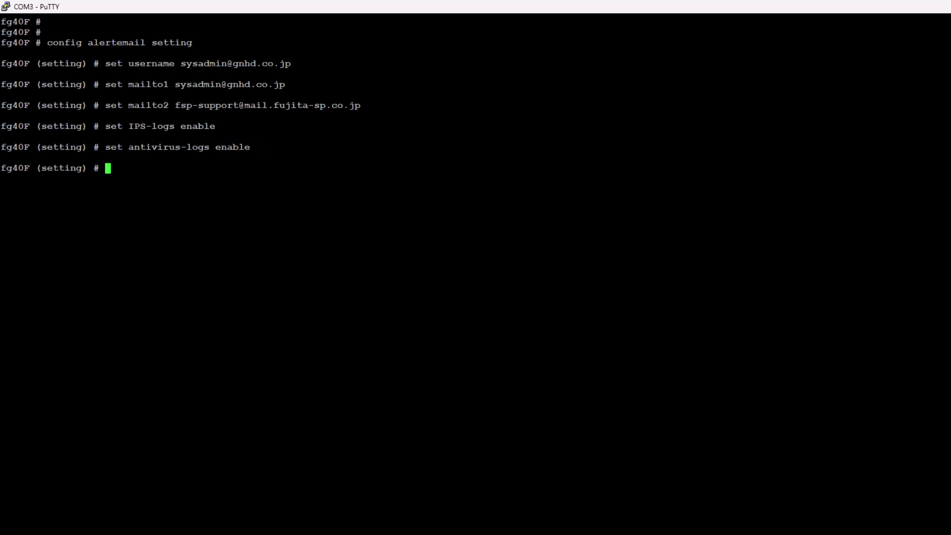
{"action": "type", "text": "end"}
{"action": "key", "text": "Return"}
{"action": "key", "text": "Return"}
{"action": "key", "text": "Return"}
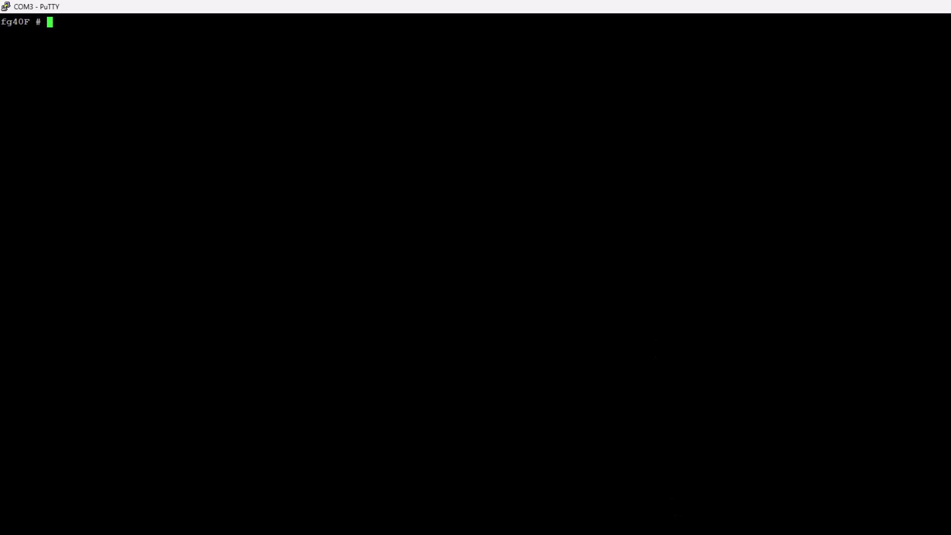
Reopen config alertemail setting and run show to display the saved settings.
{"action": "key", "text": "Return"}
{"action": "key", "text": "Return"}
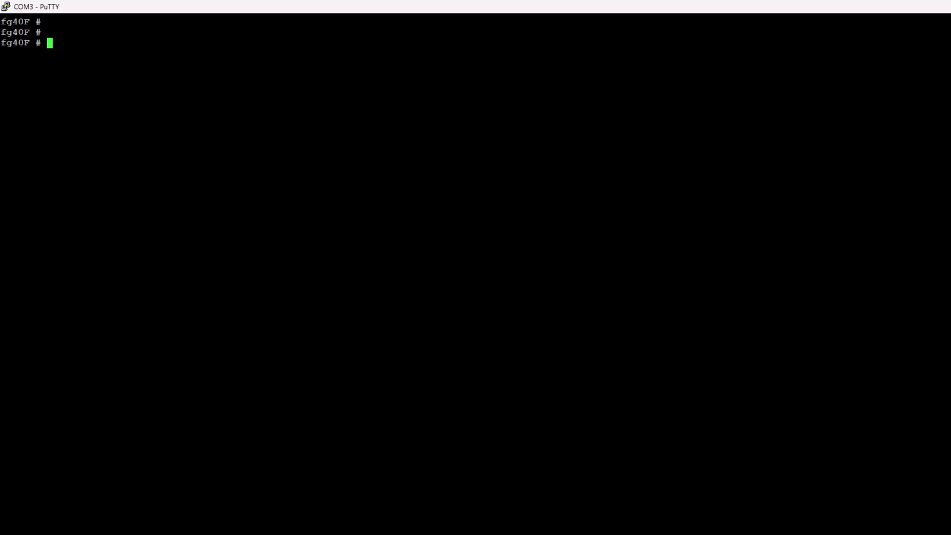
{"action": "type", "text": "config alertemail setting"}
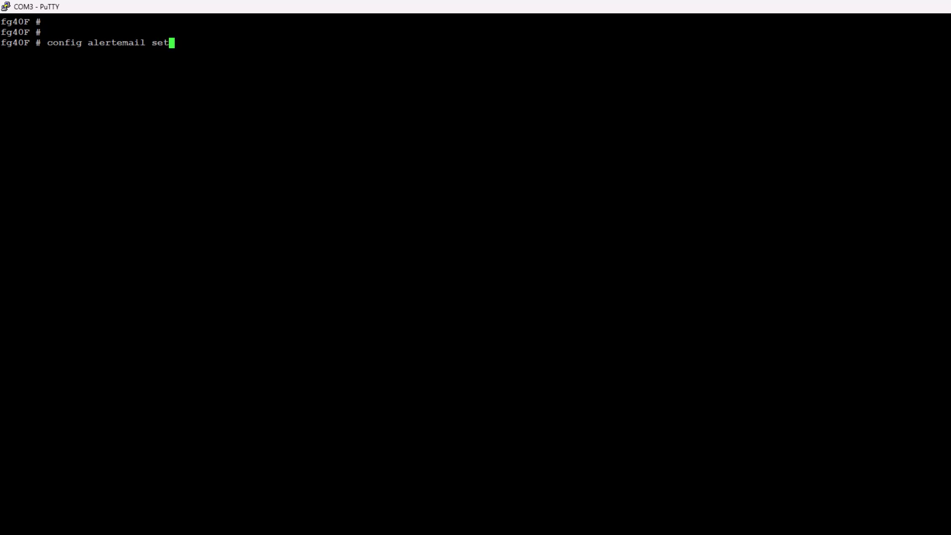
{"action": "key", "text": "Return"}
{"action": "type", "text": "show"}
{"action": "key", "text": "Return"}
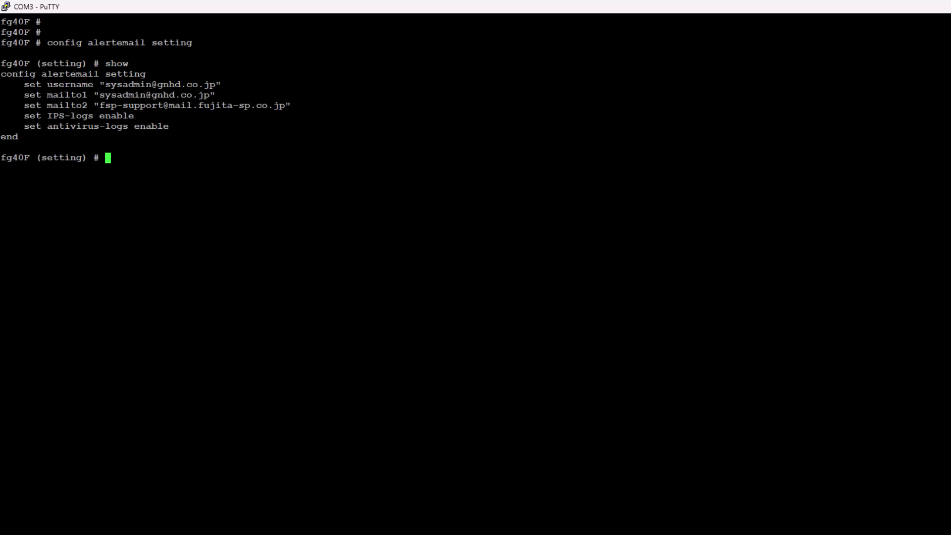